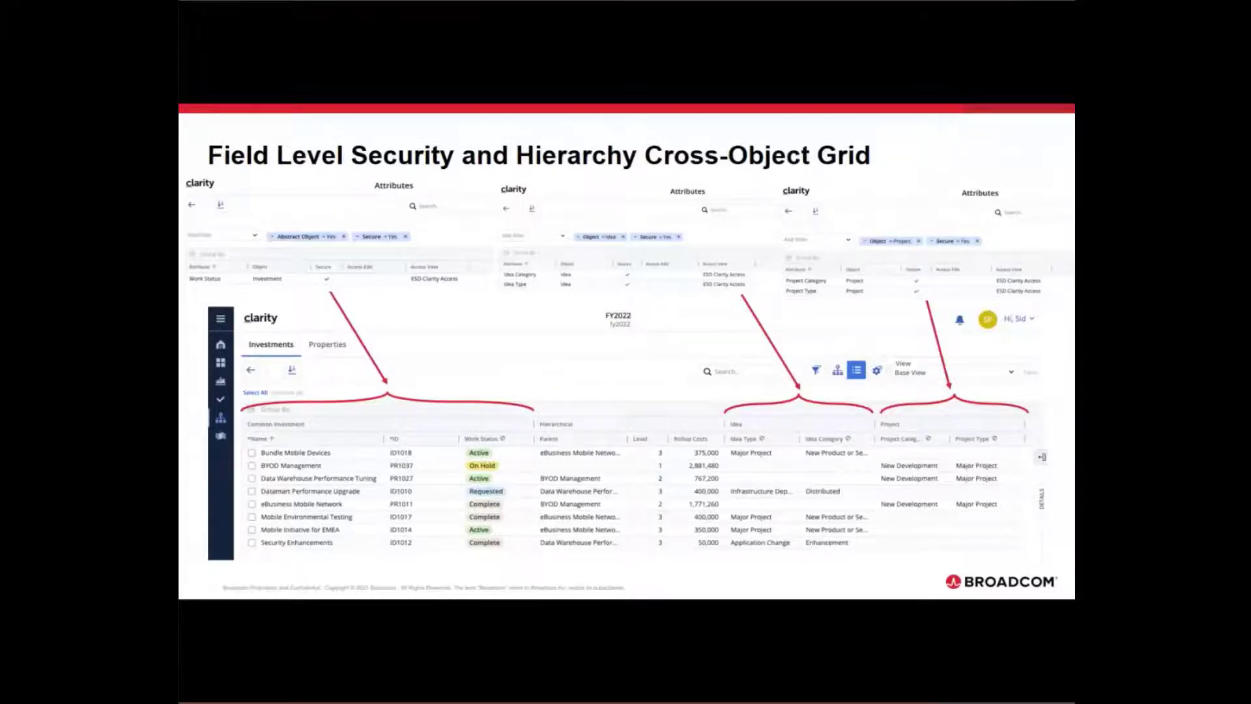
pyautogui.press('Right')
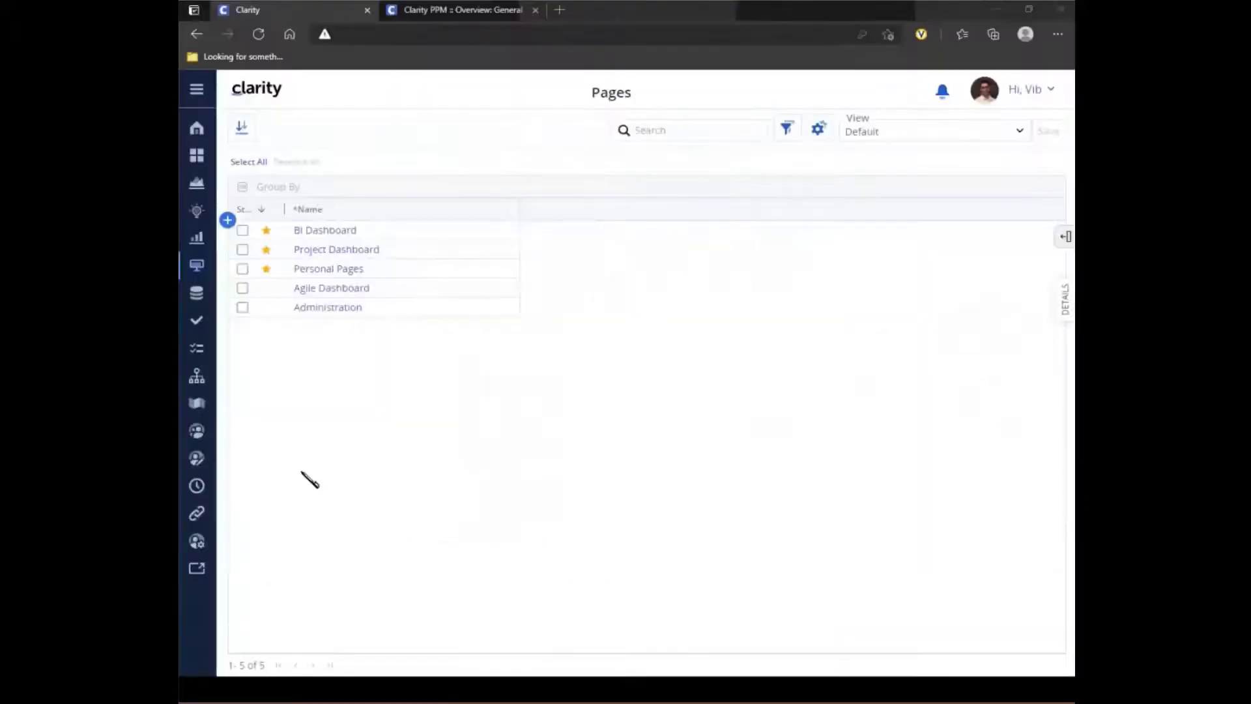
# - Switch to Classic PPM and open the properties of the Security OBS - Pages breakdown structure to examine its associated objects
pyautogui.click(202, 129)
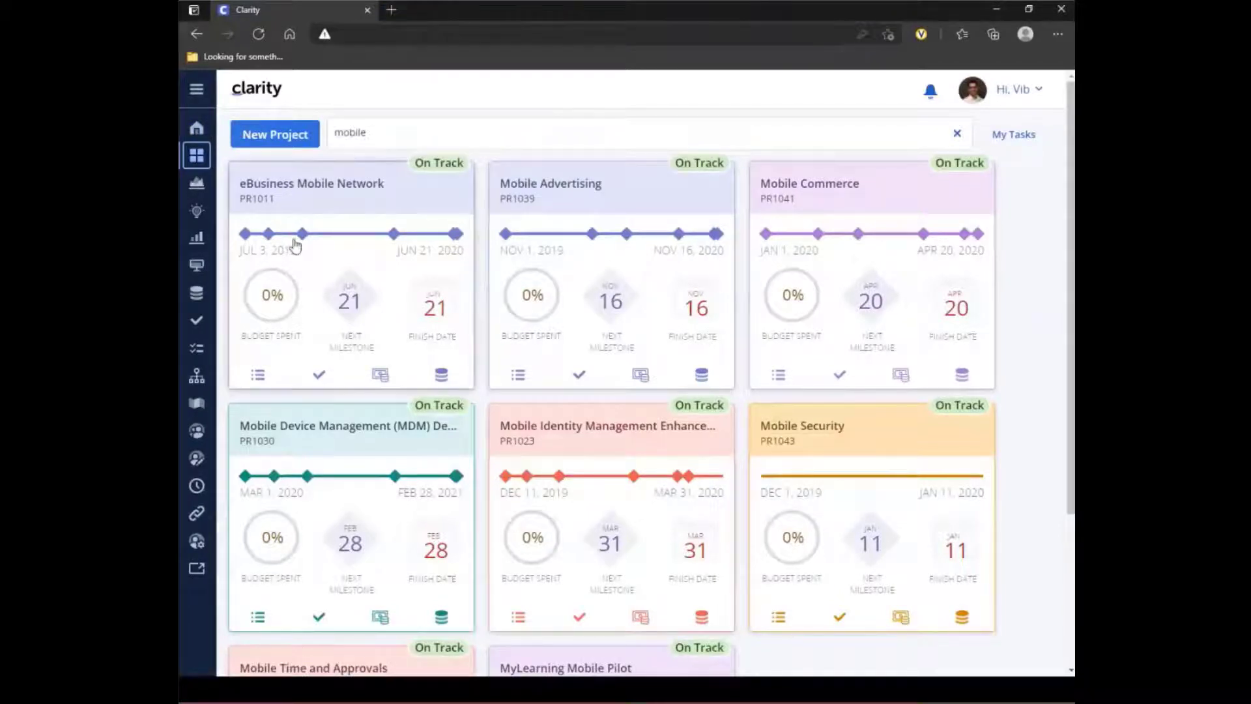
pyautogui.click(197, 569)
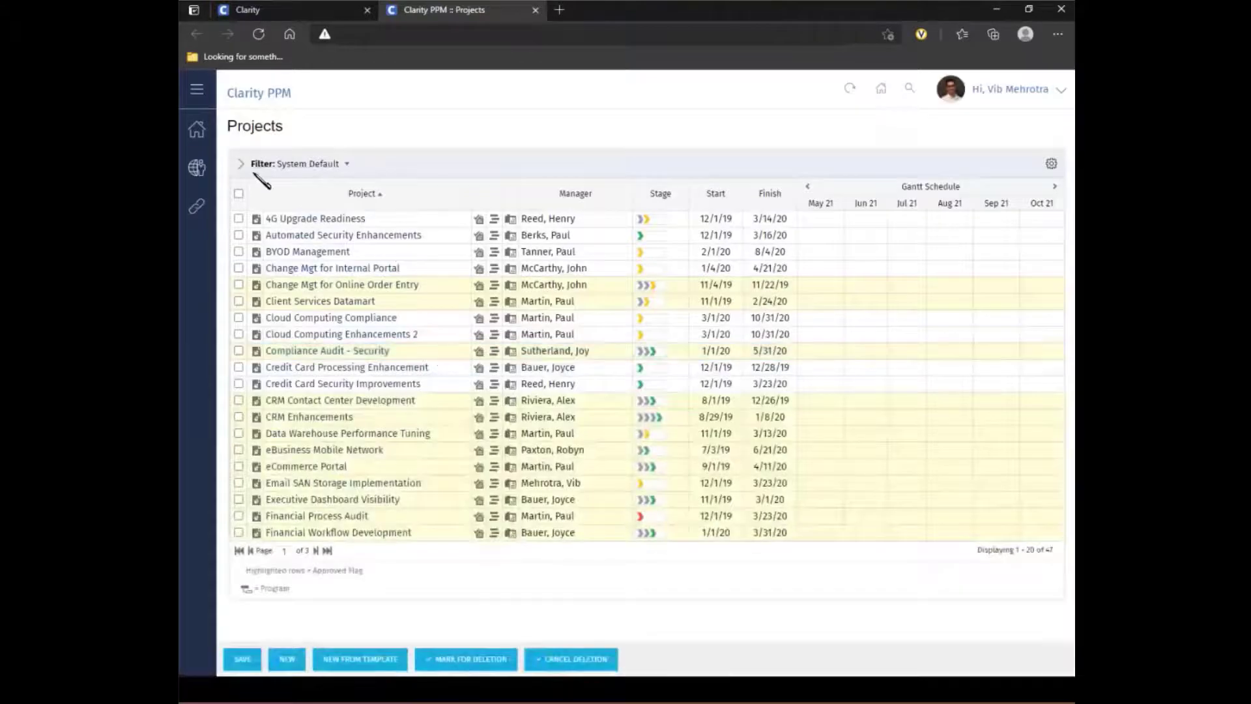
pyautogui.click(198, 168)
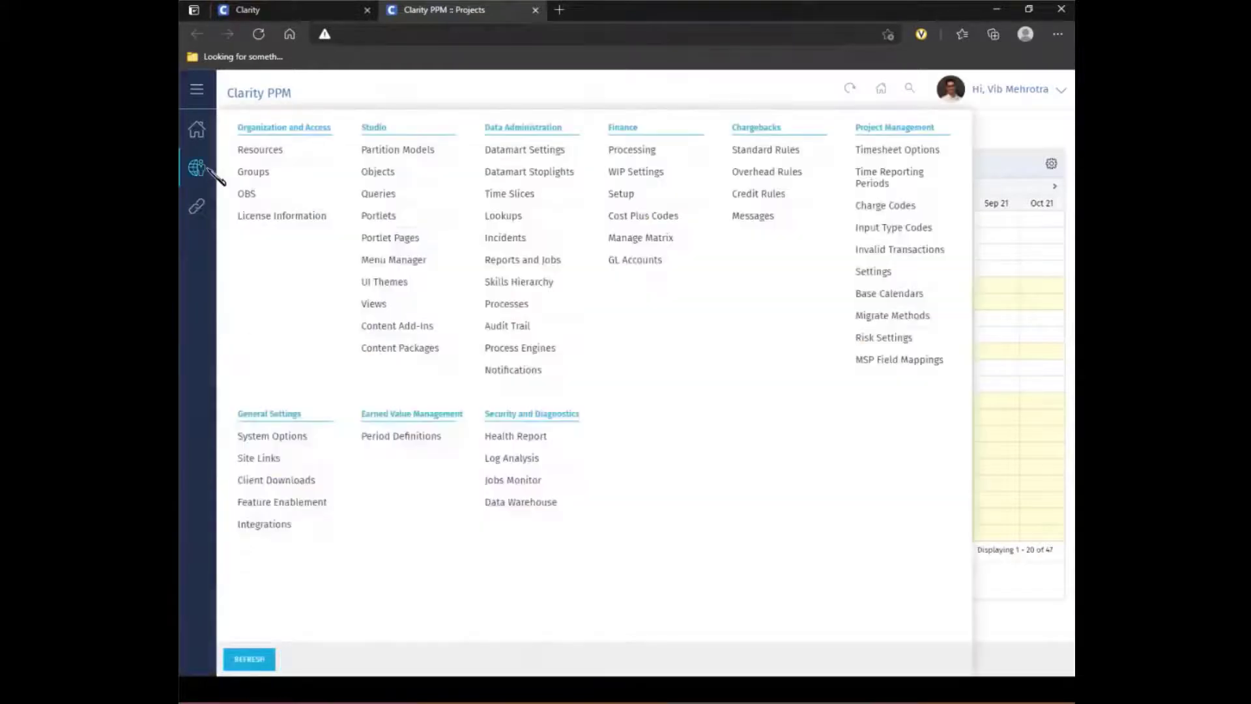
pyautogui.click(254, 198)
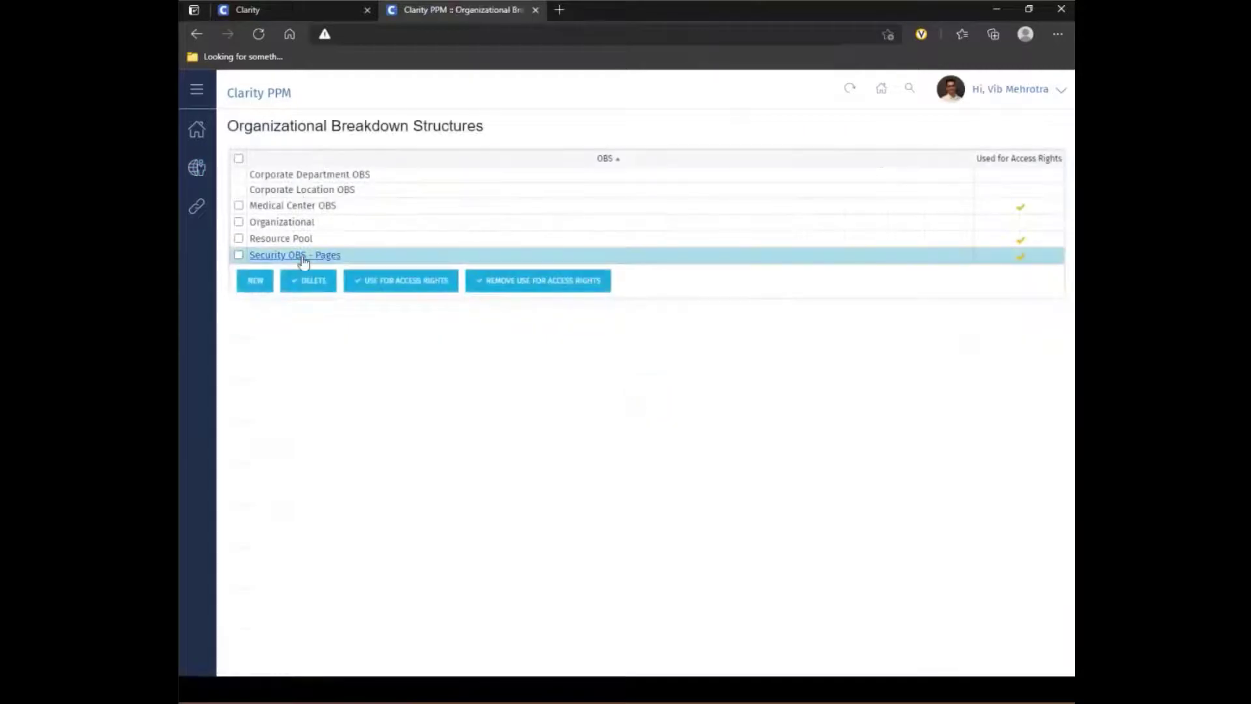
pyautogui.click(306, 256)
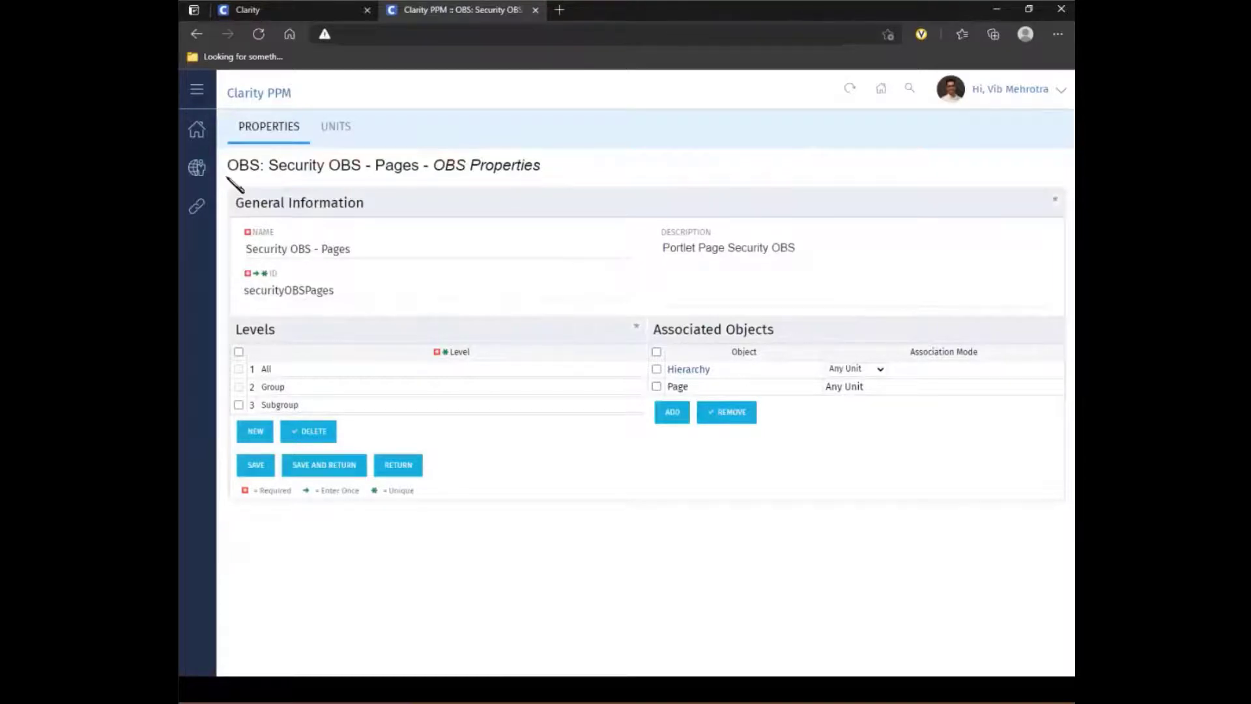
# - Filter the Studio objects by the name "hie" and open the Hierarchy object
pyautogui.moveTo(197, 168)
pyautogui.click(379, 170)
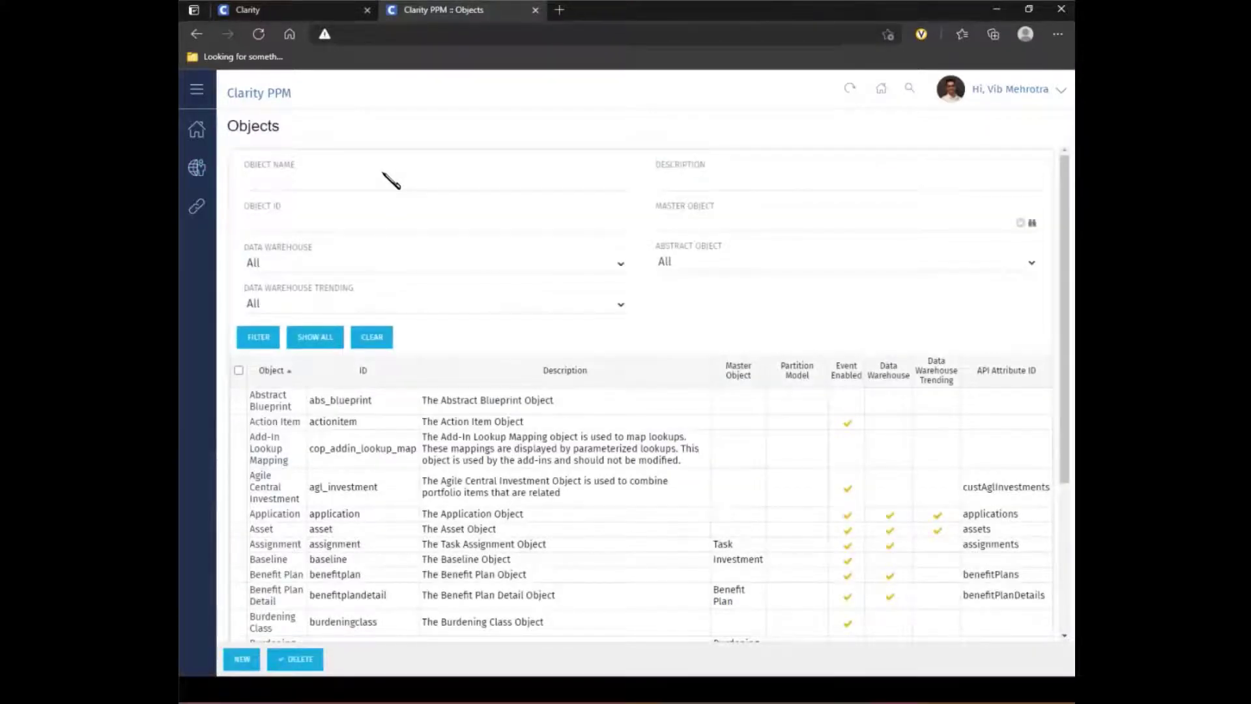
pyautogui.write('hie')
pyautogui.press('Return')
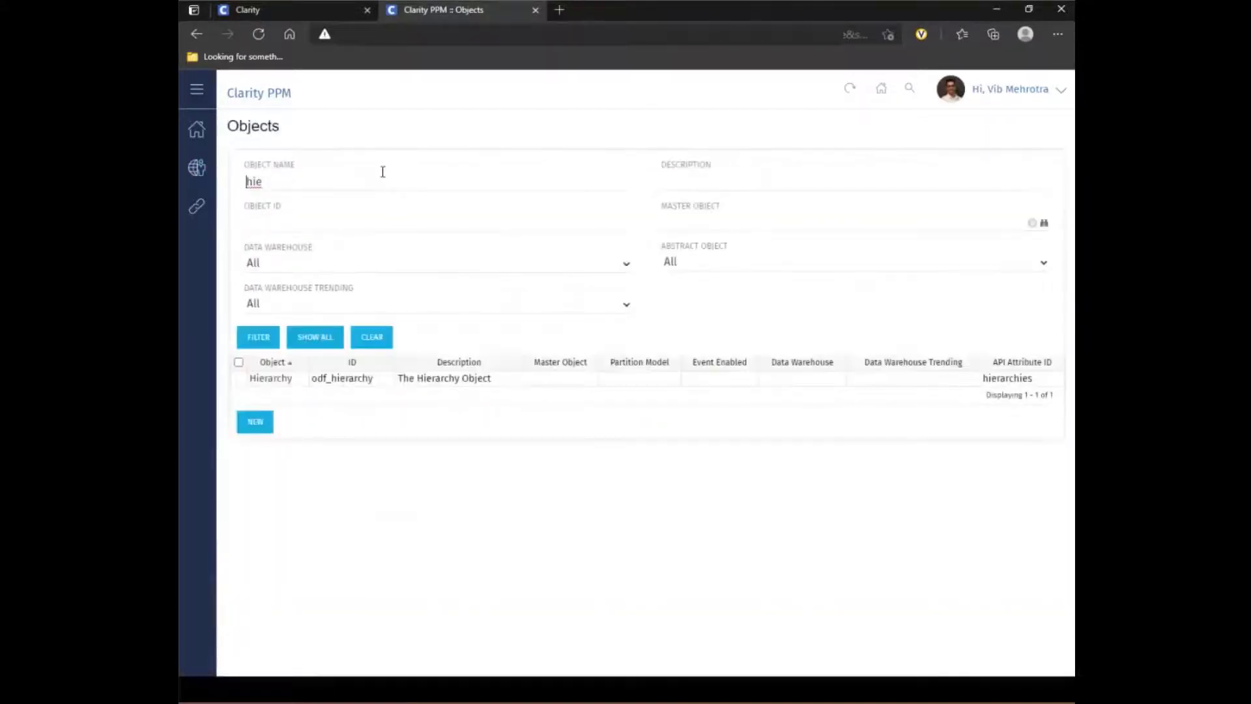
pyautogui.click(271, 379)
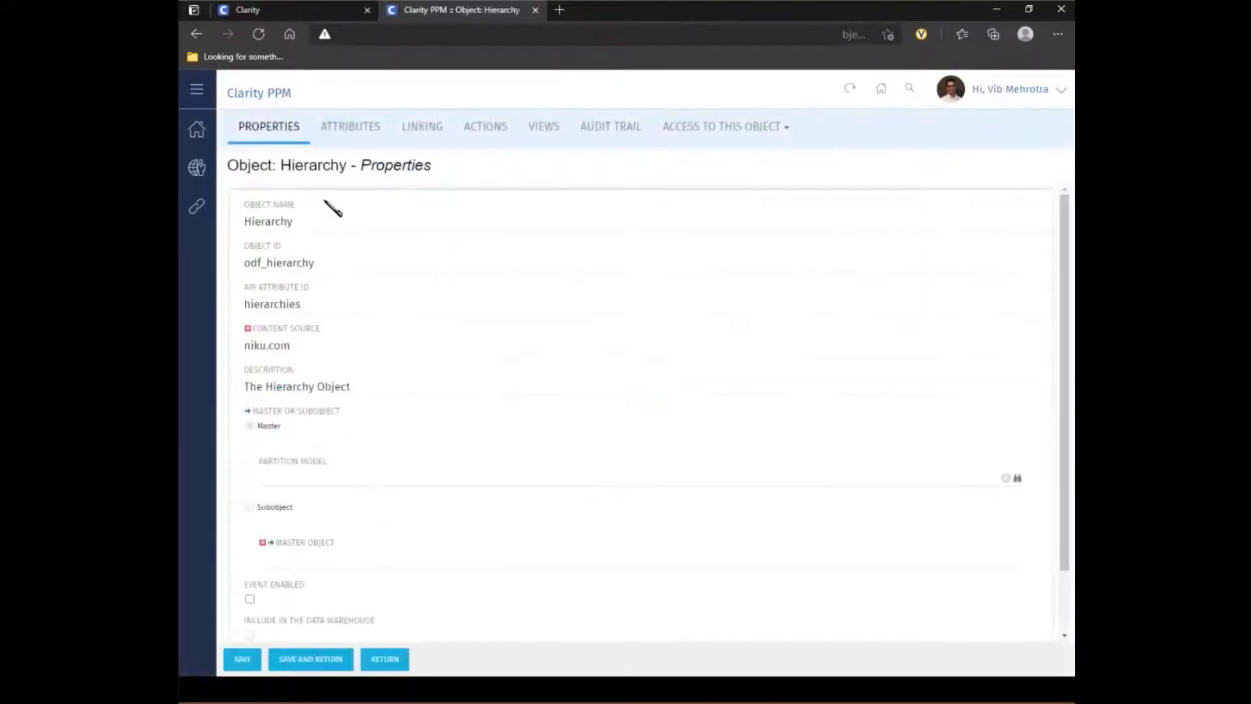
# - Examine the Hierarchy object's attributes, including the Security OBS - Pages attribute and its API attribute ID, and return to the attribute list
pyautogui.click(353, 135)
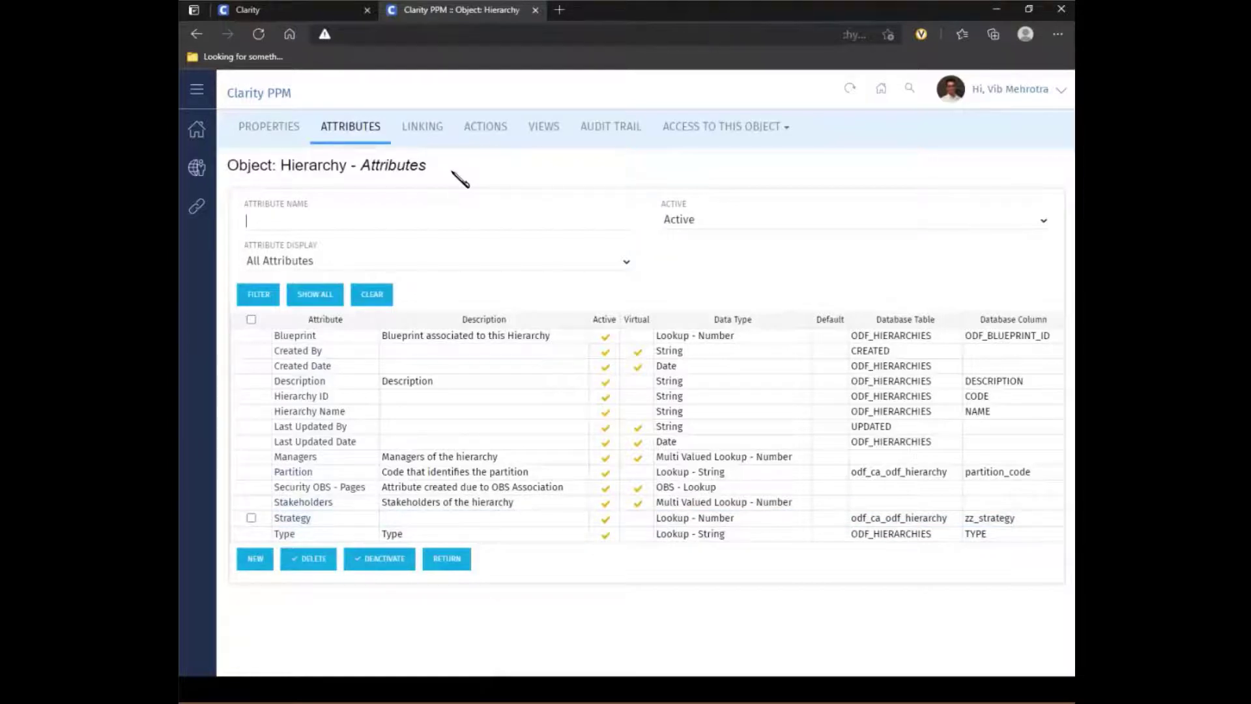
pyautogui.click(303, 488)
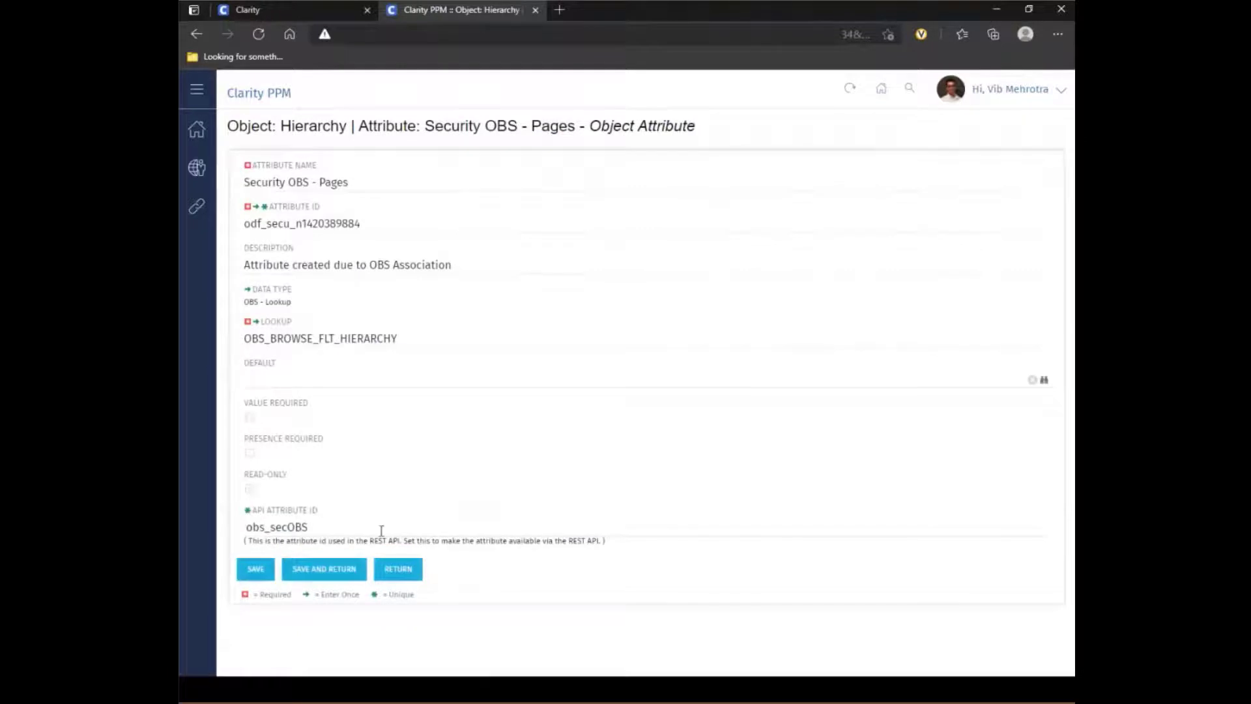
pyautogui.click(395, 571)
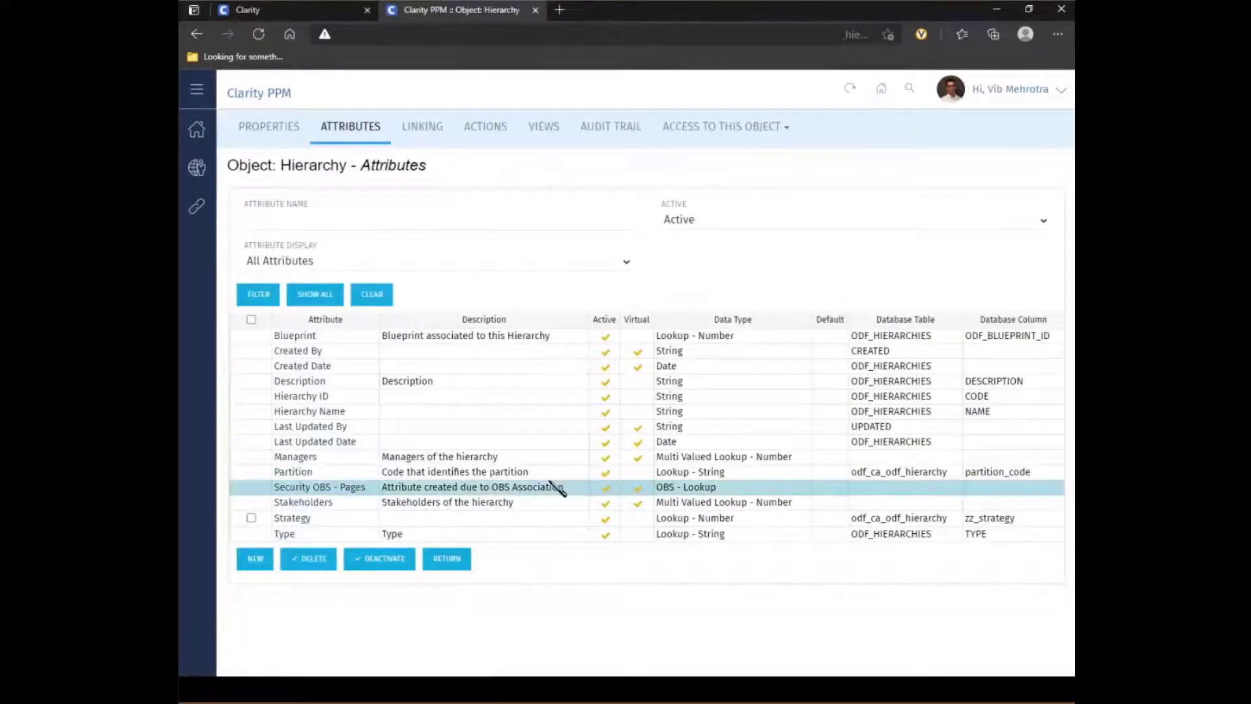
# - Return to the modern Clarity administration area and filter the blueprints by type Hierarchy instead of Page
pyautogui.click(313, 13)
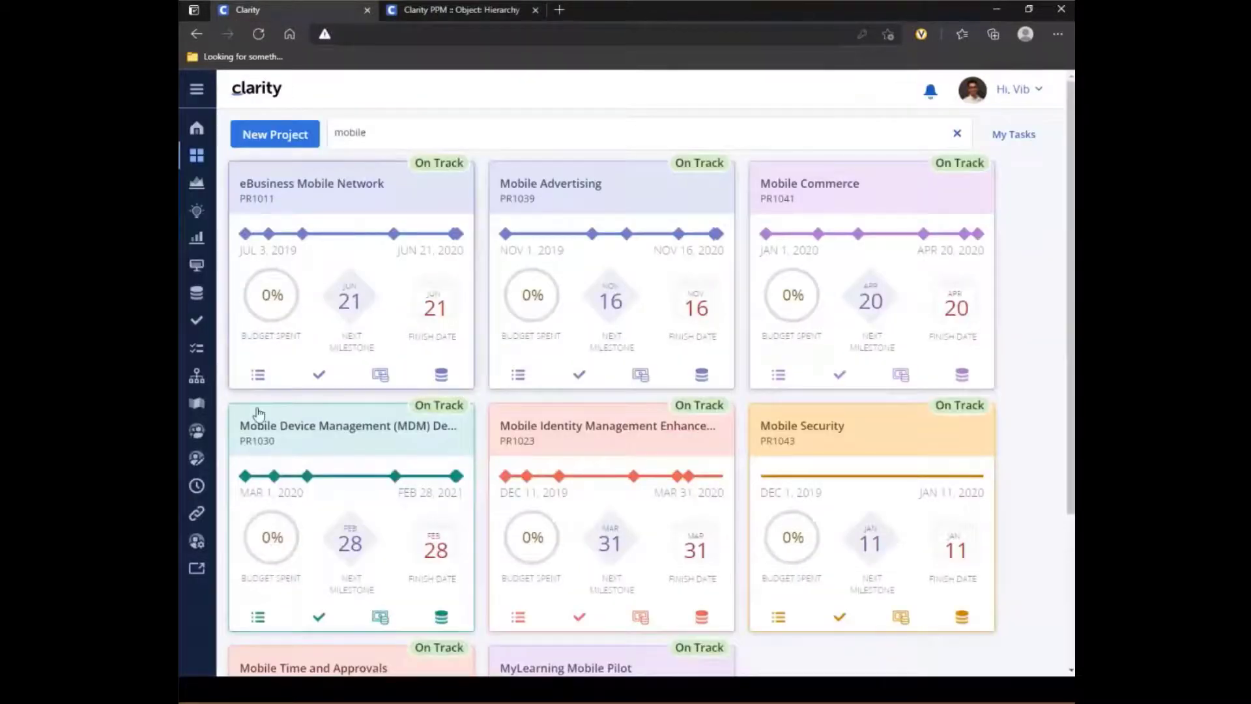
pyautogui.click(198, 542)
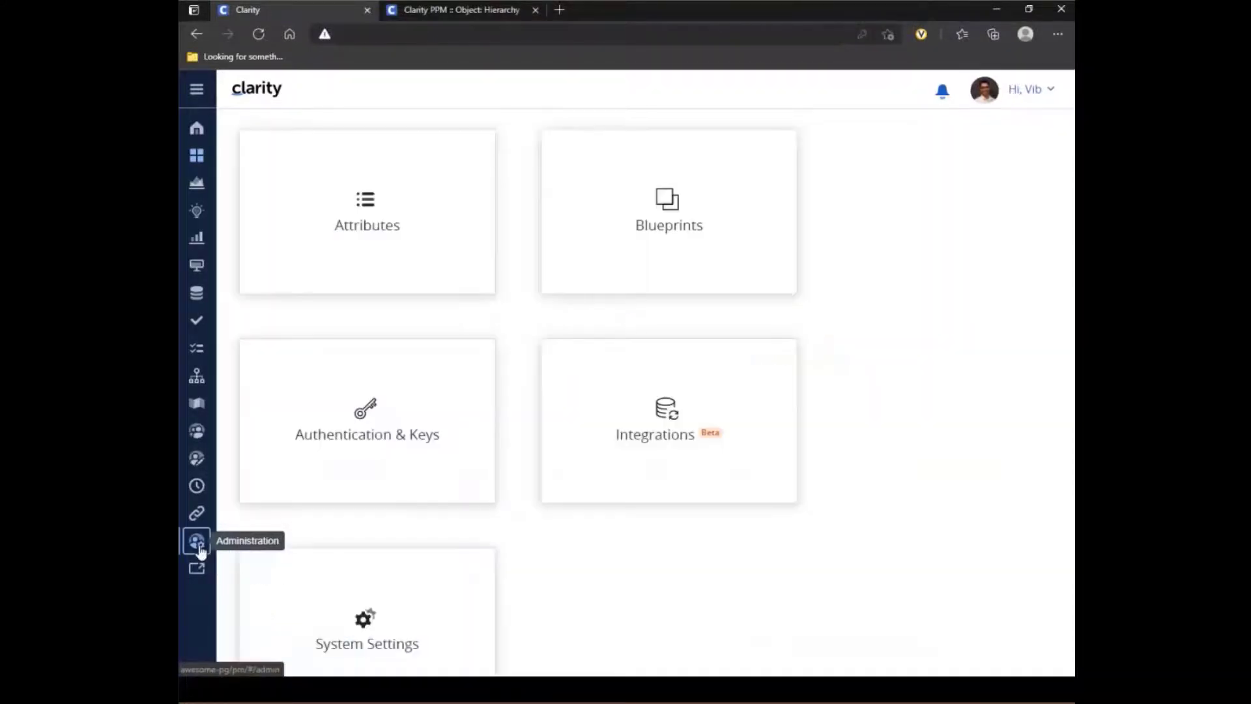
pyautogui.click(669, 209)
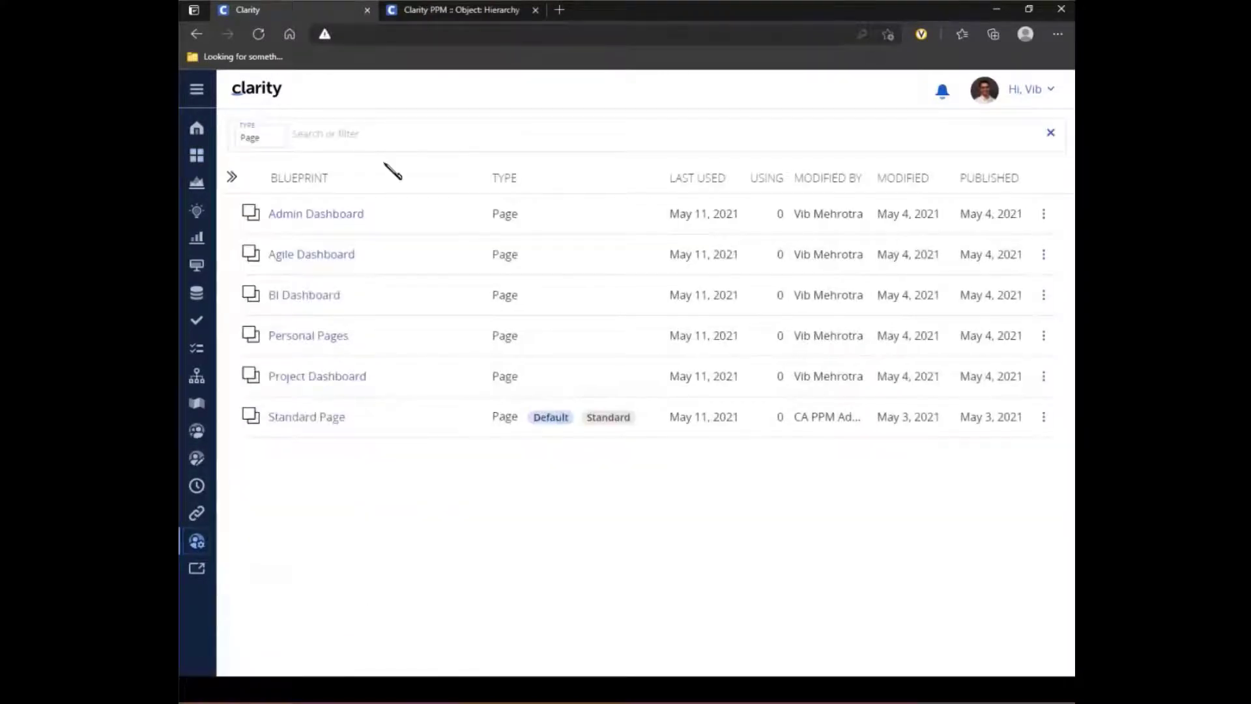
pyautogui.click(264, 139)
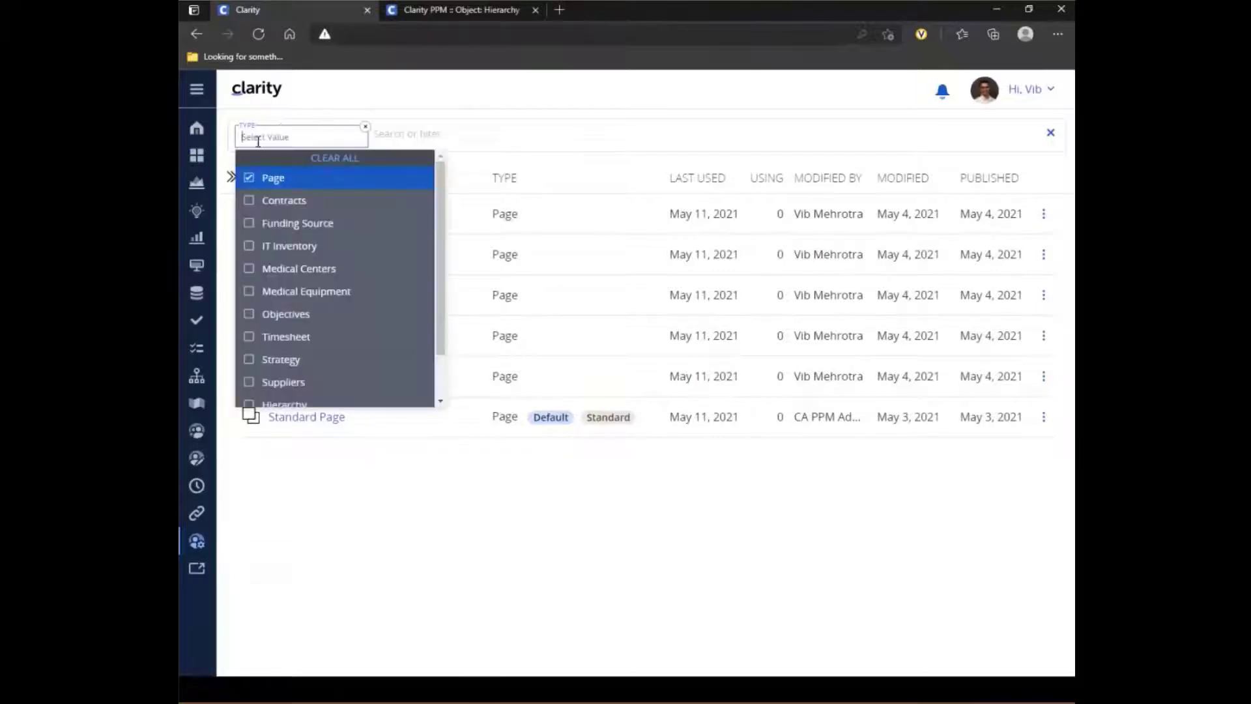
pyautogui.click(254, 180)
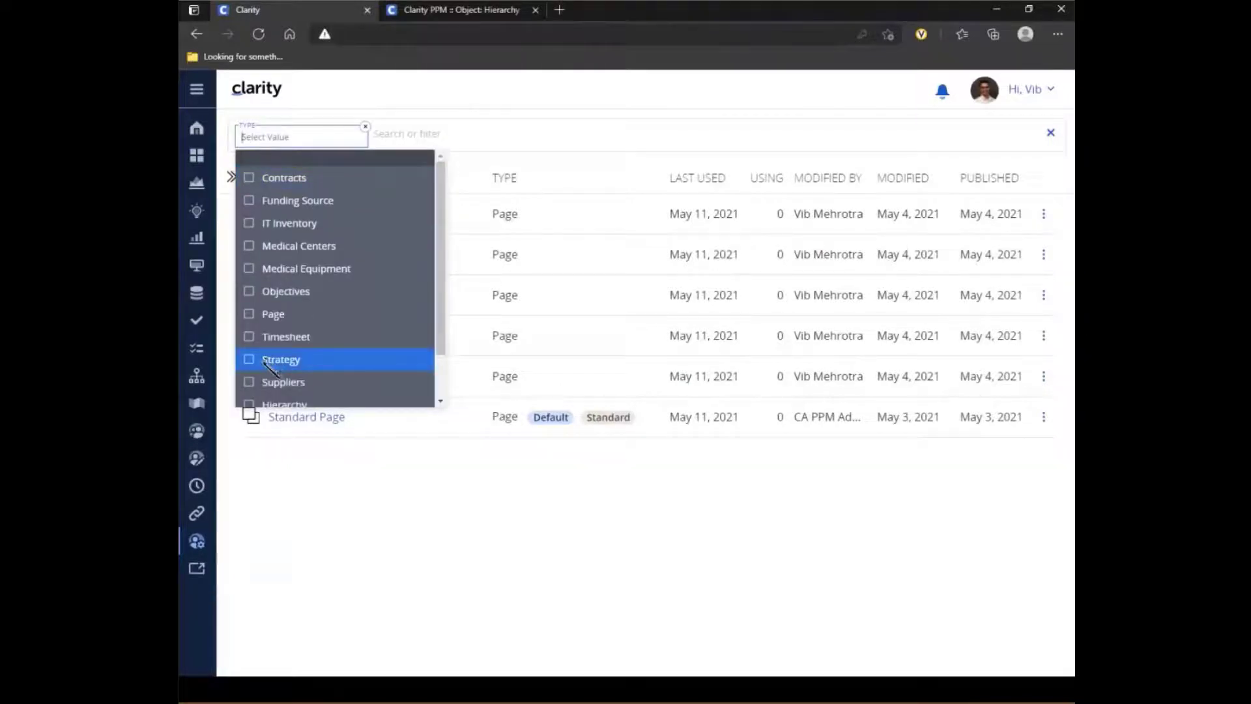
pyautogui.click(527, 526)
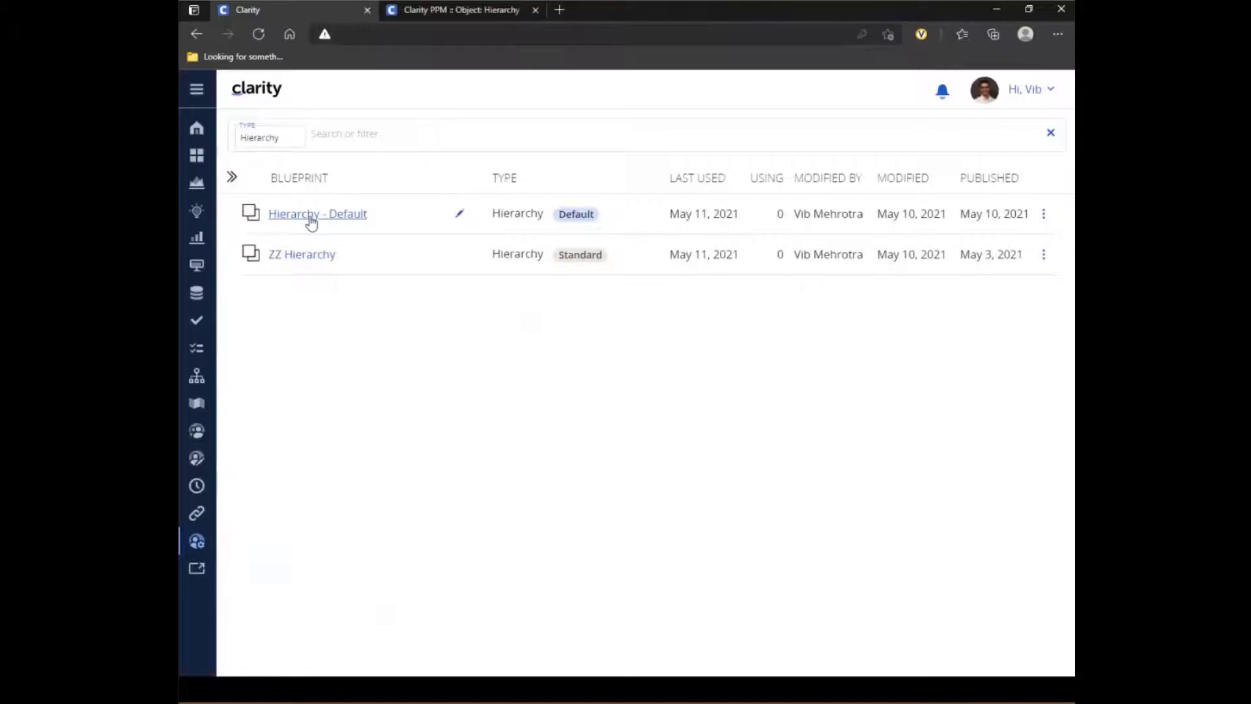
# - Review the Hierarchy - Default blueprint's properties layout and the configuration of its Investments, Overdue Risk and Properties modules
pyautogui.click(311, 219)
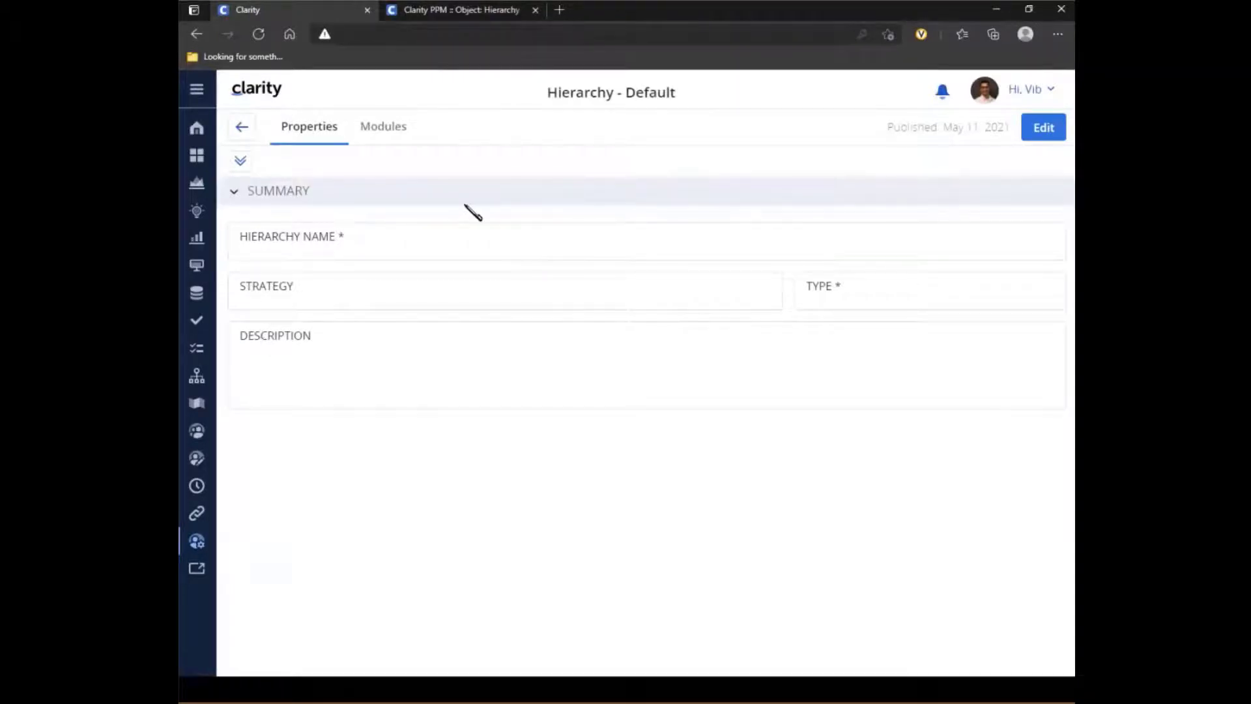
pyautogui.click(385, 130)
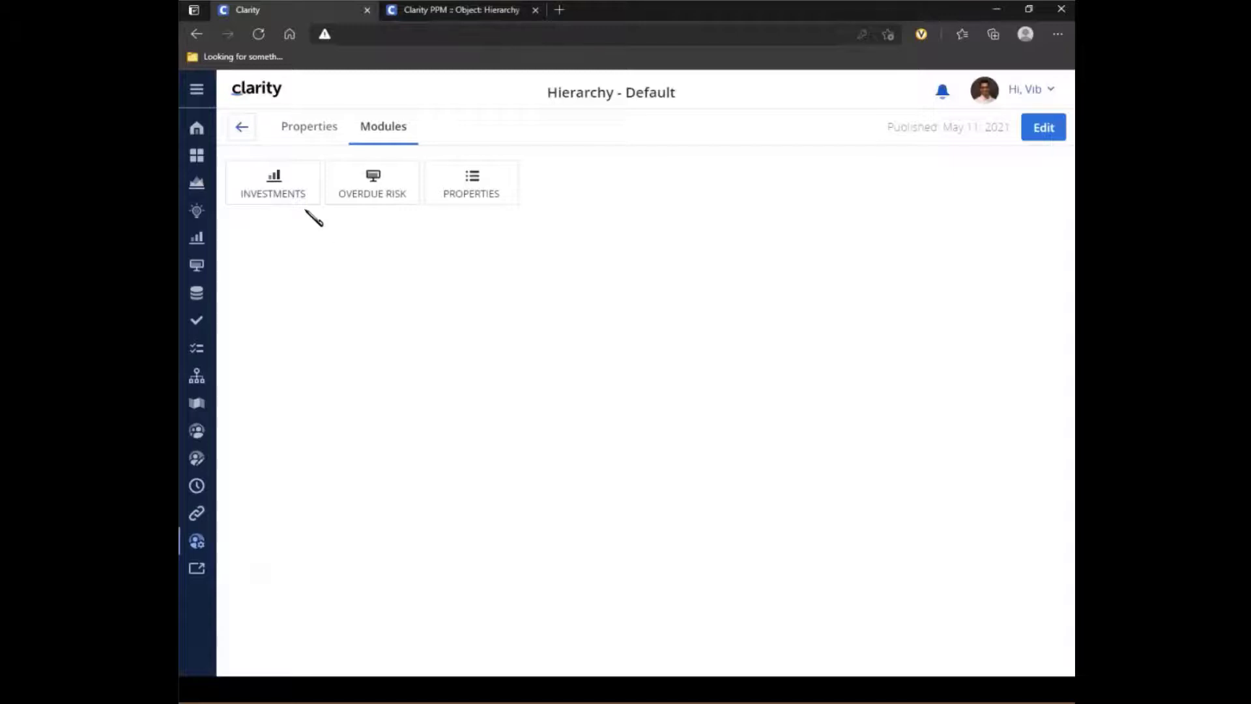
pyautogui.click(277, 189)
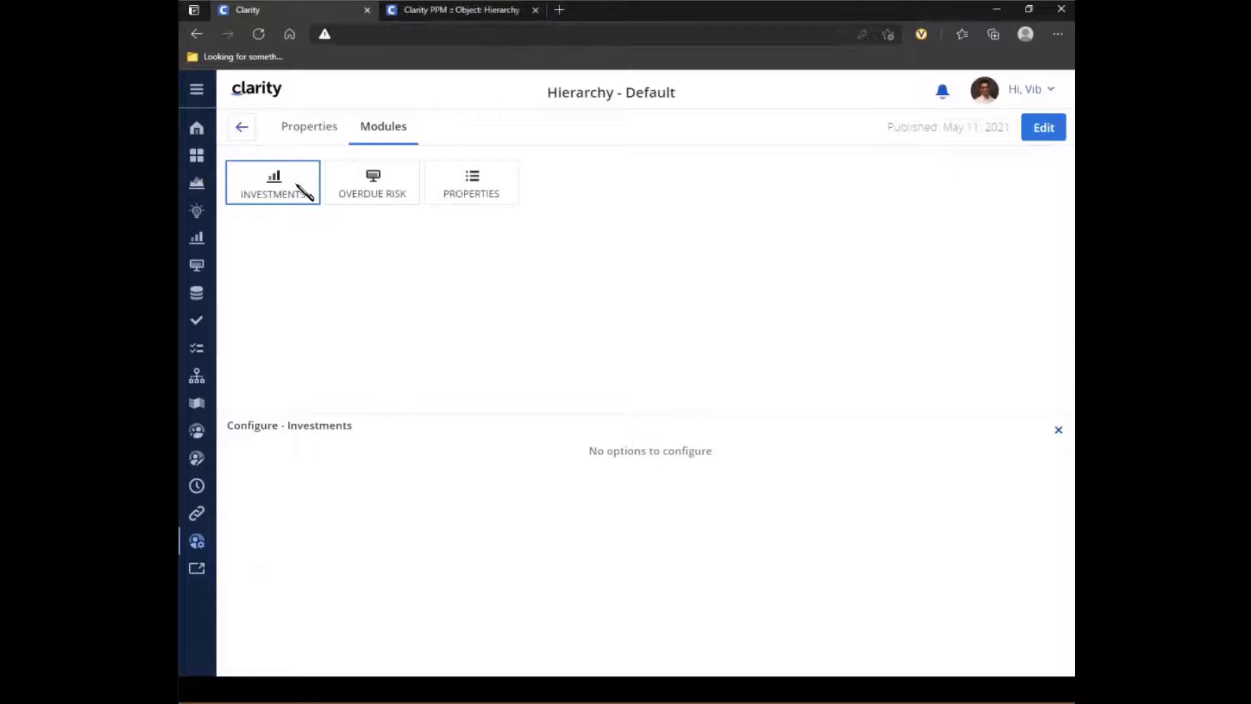
pyautogui.click(391, 194)
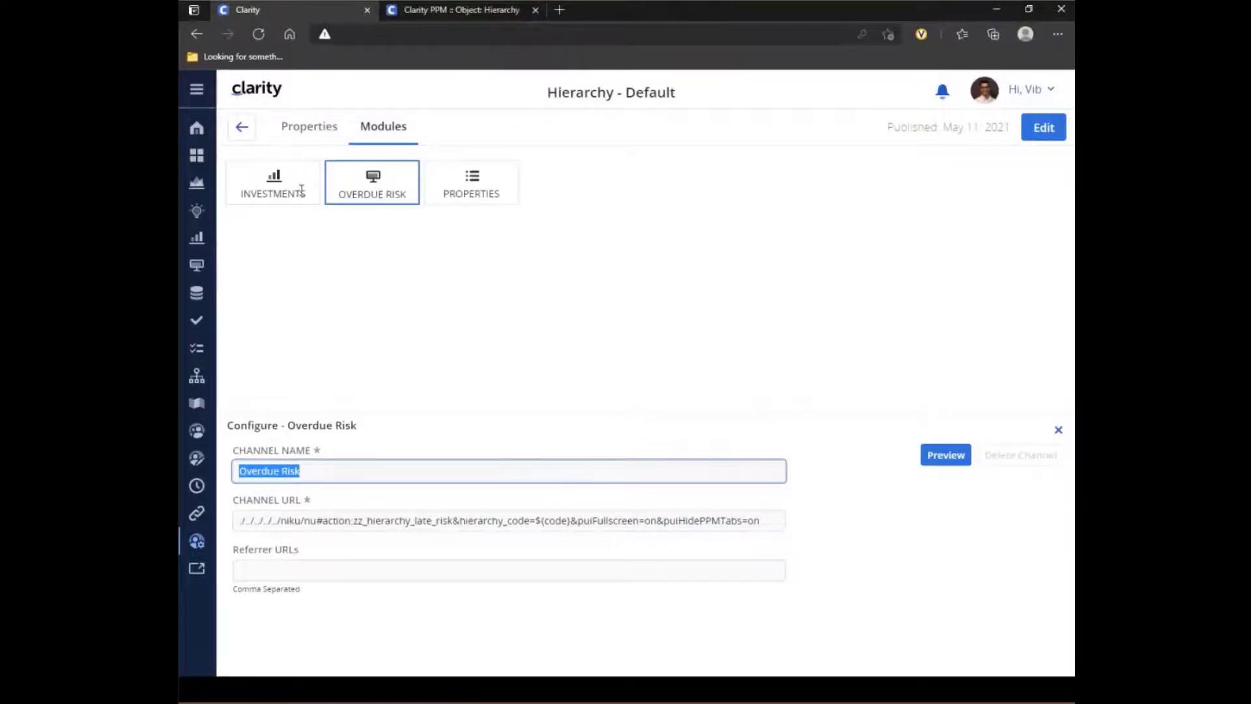
pyautogui.click(469, 190)
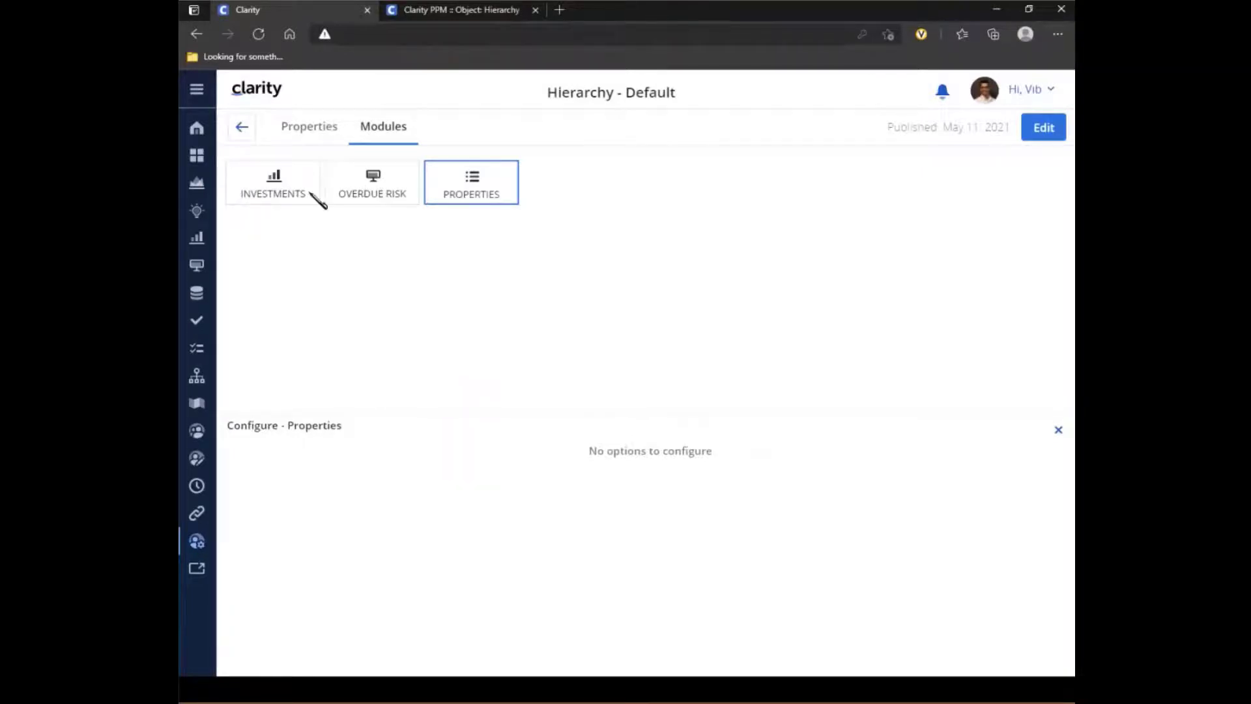
# - Put the Hierarchy - Default blueprint into edit mode to view its available modules, and discard the edits
pyautogui.click(1043, 128)
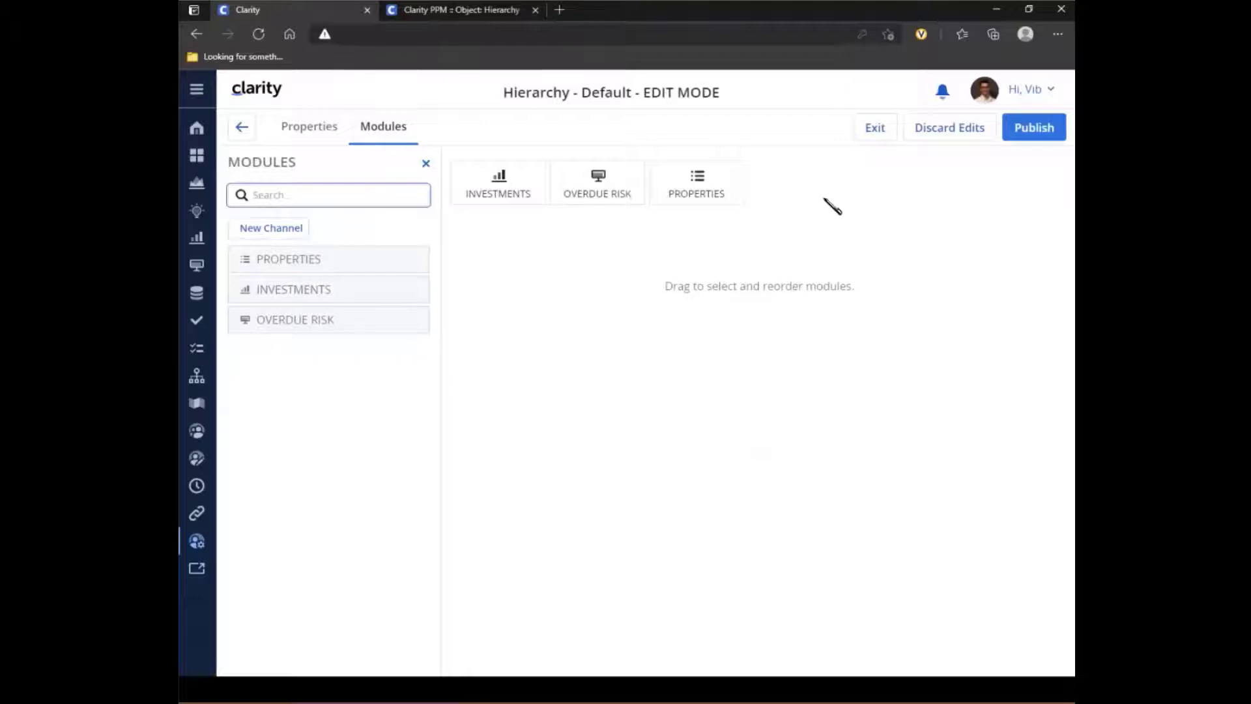
pyautogui.click(938, 134)
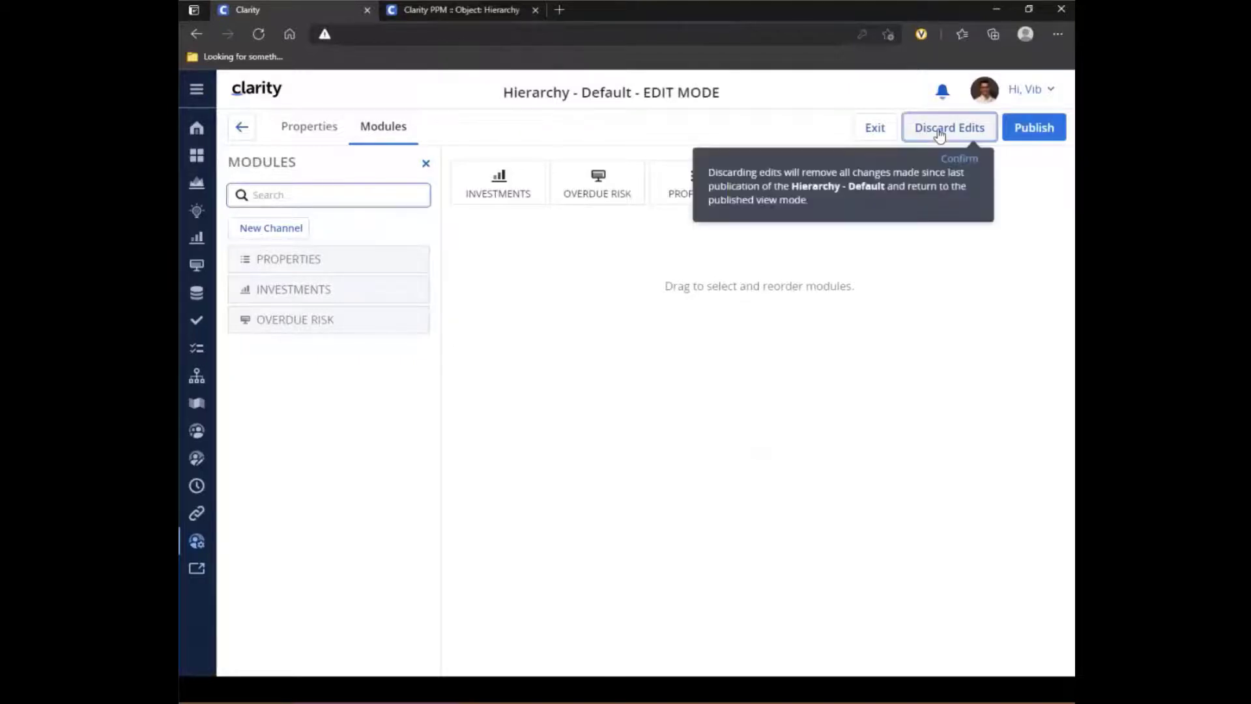
pyautogui.click(960, 158)
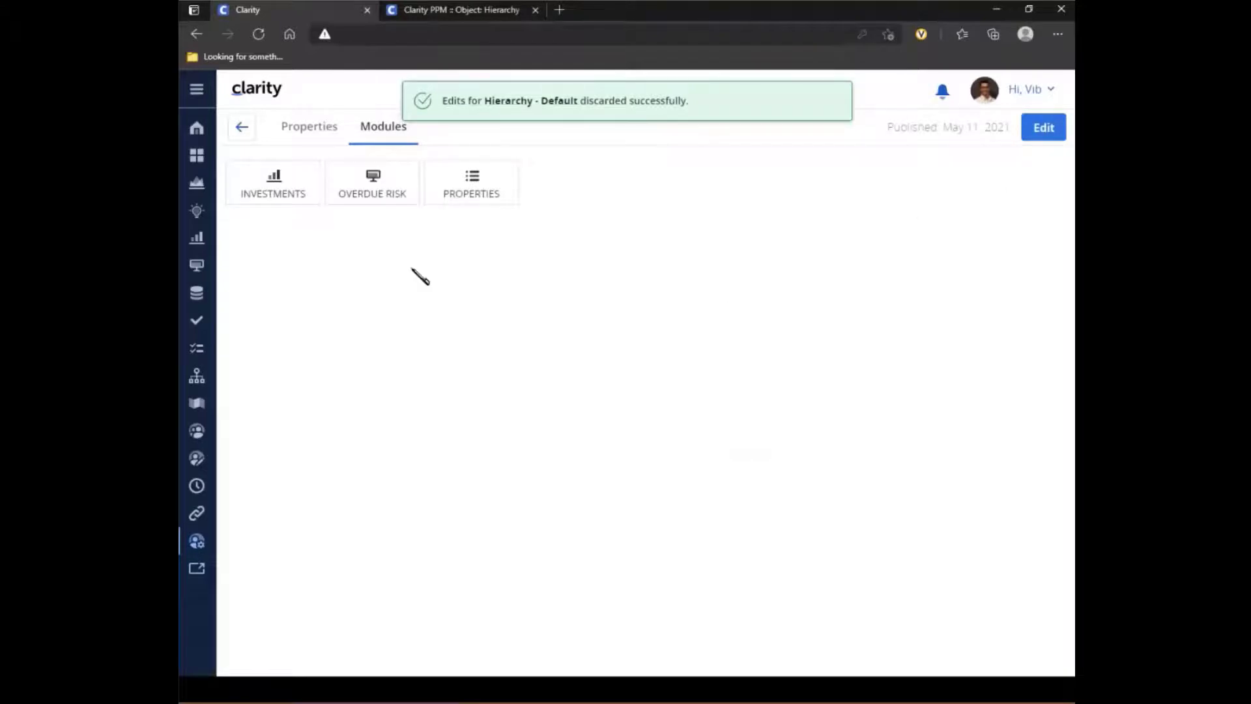
# - Add a new row to the hierarchies list, named Demo 15.9.2, with type Investment
pyautogui.click(199, 378)
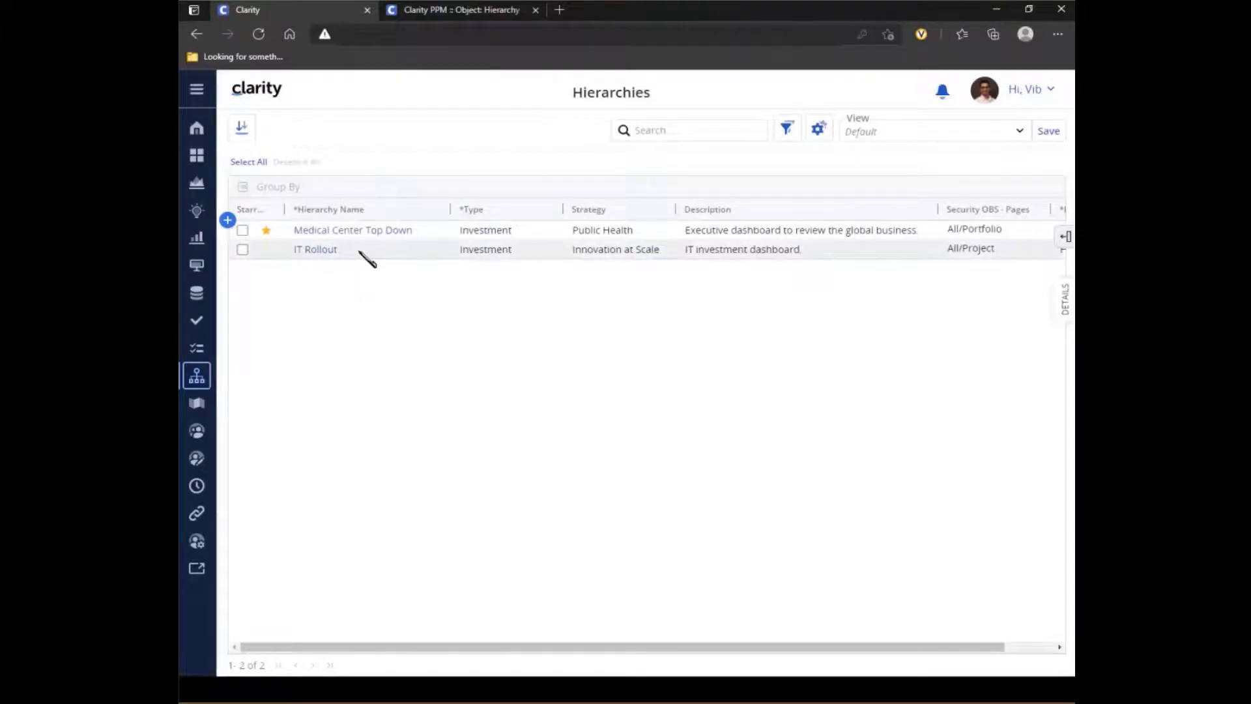
pyautogui.click(228, 221)
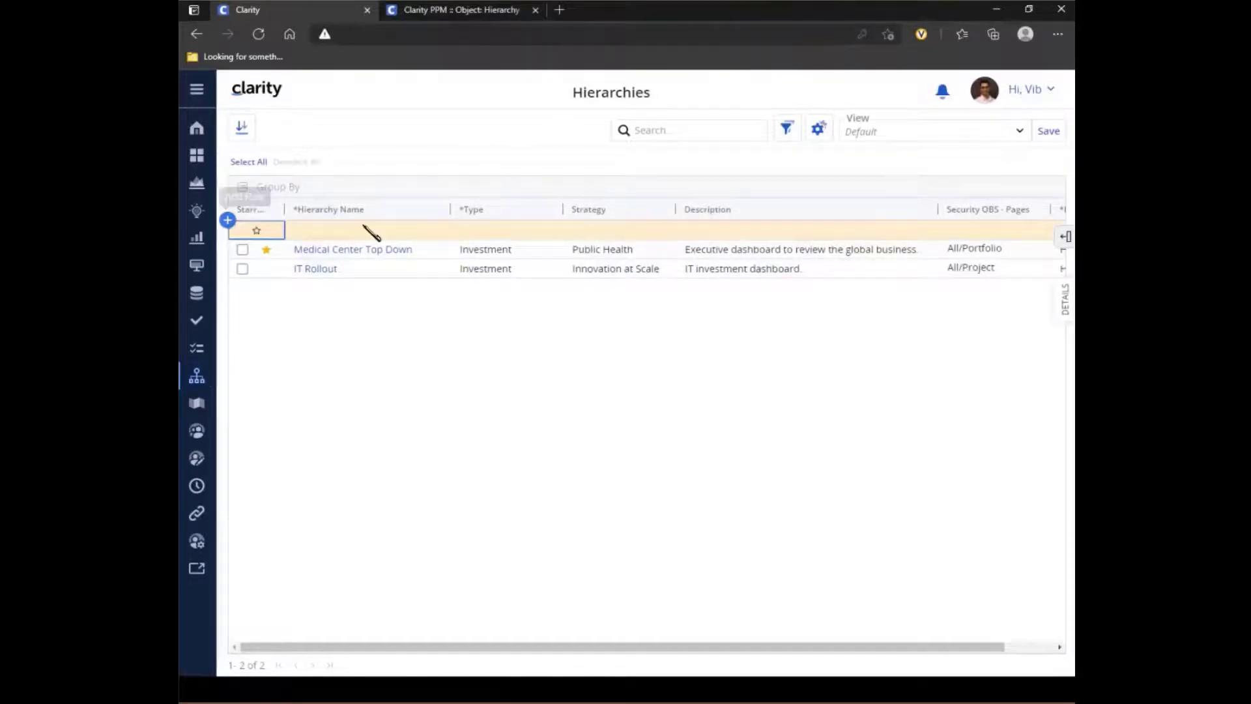
pyautogui.click(356, 229)
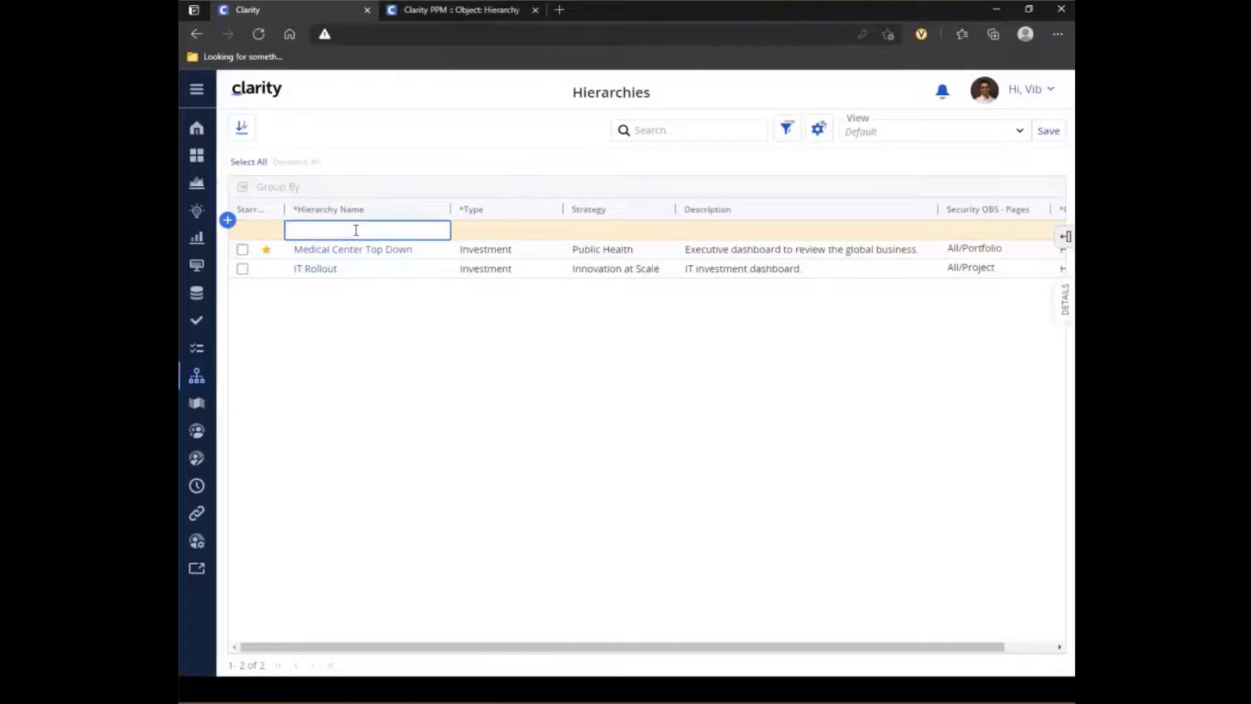
pyautogui.write('Demo 15.9.2')
pyautogui.click(482, 232)
pyautogui.click(490, 254)
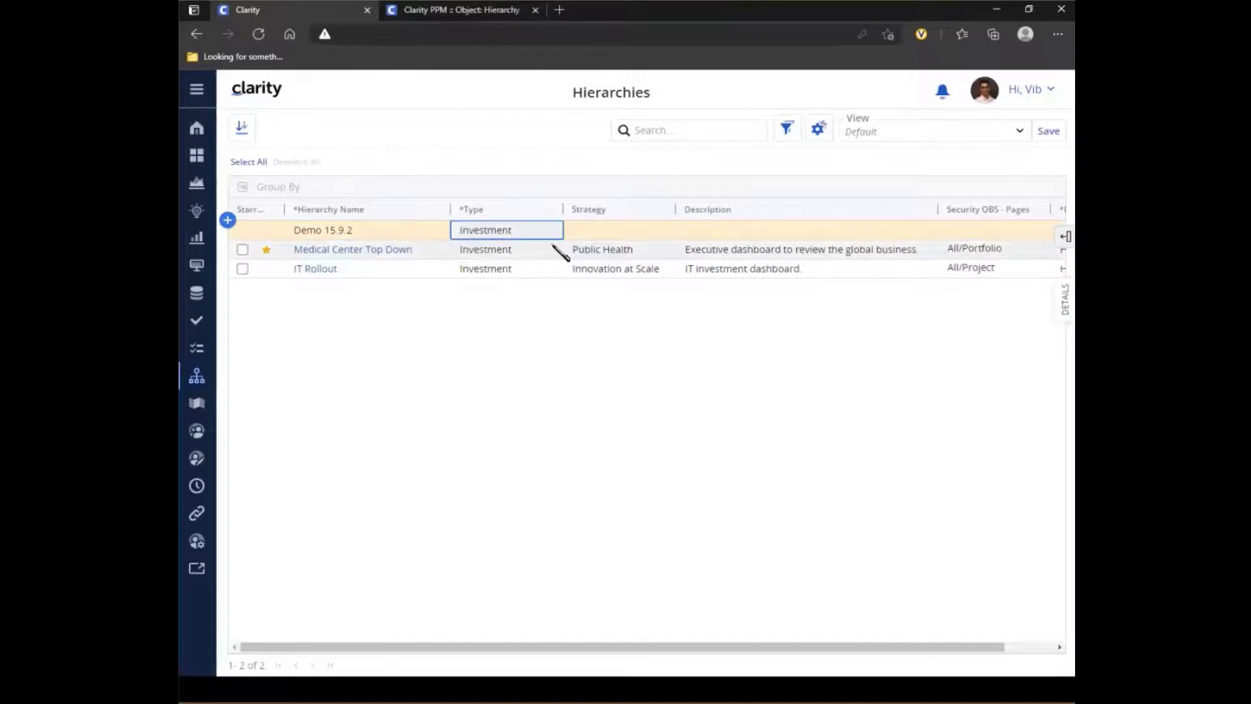
# - Set the new hierarchy's ID to H-003 and save the row
pyautogui.hscroll(1, 733, 248)
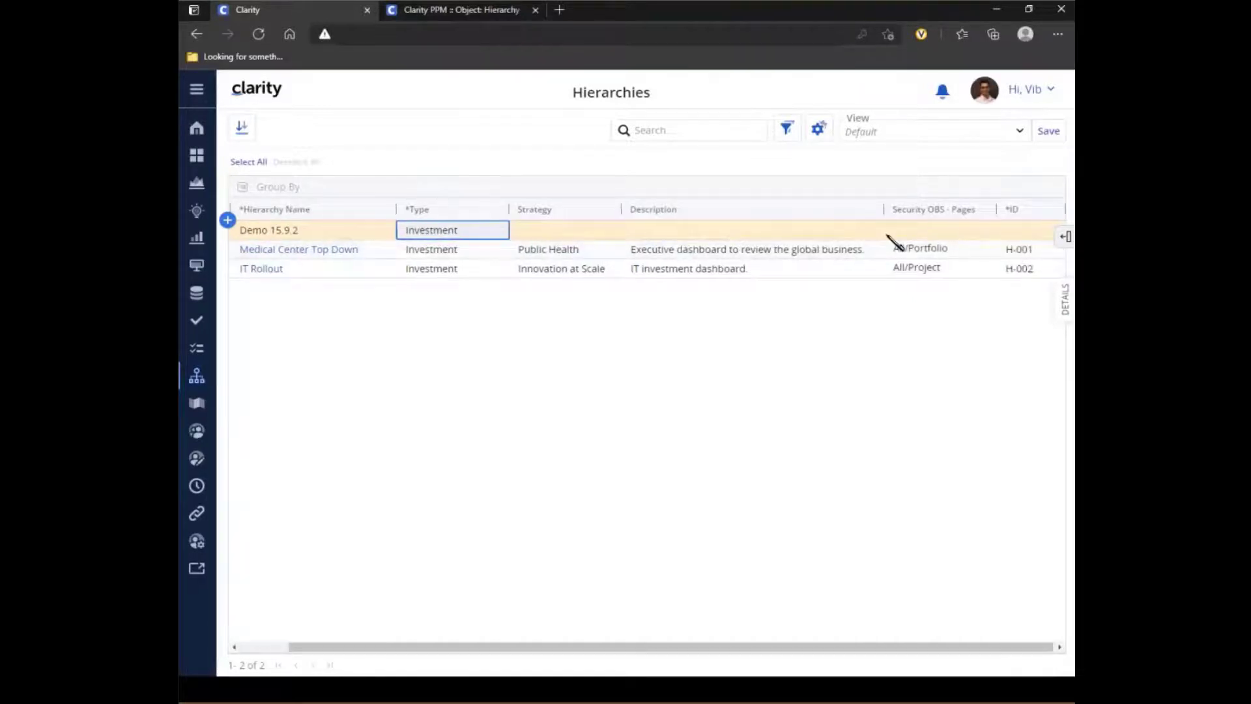
pyautogui.click(1023, 230)
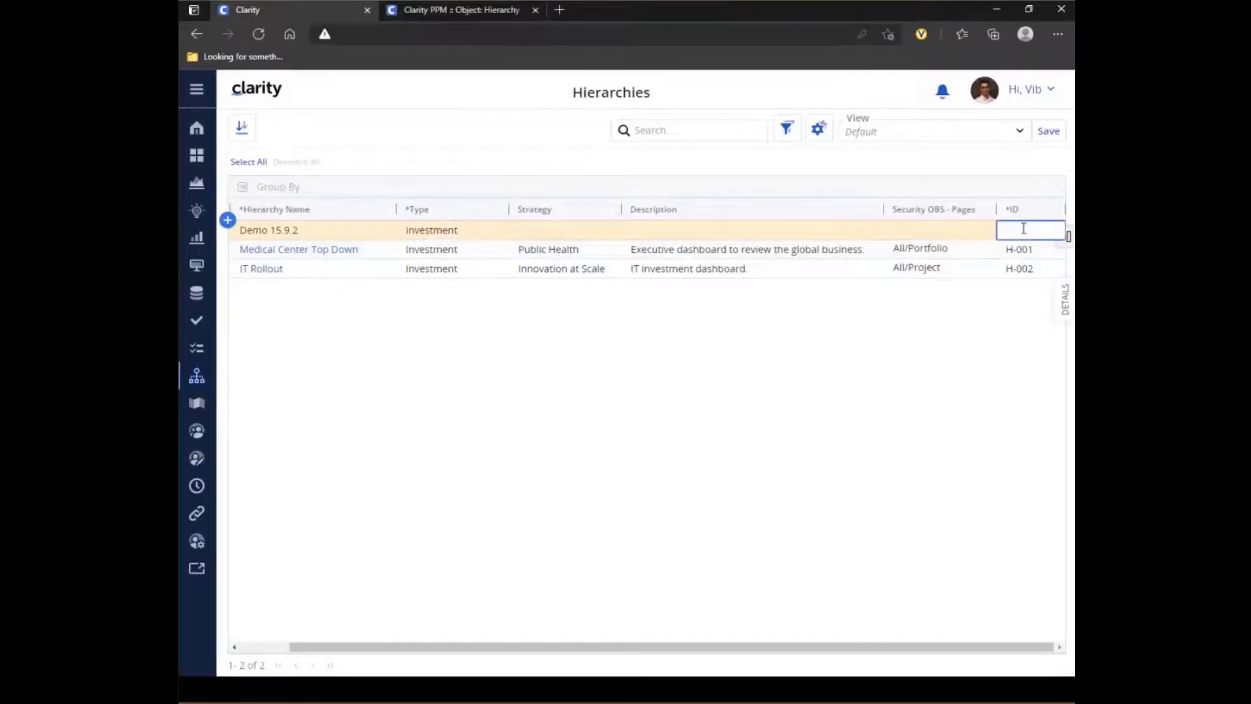
pyautogui.write('H-003')
pyautogui.press('Return')
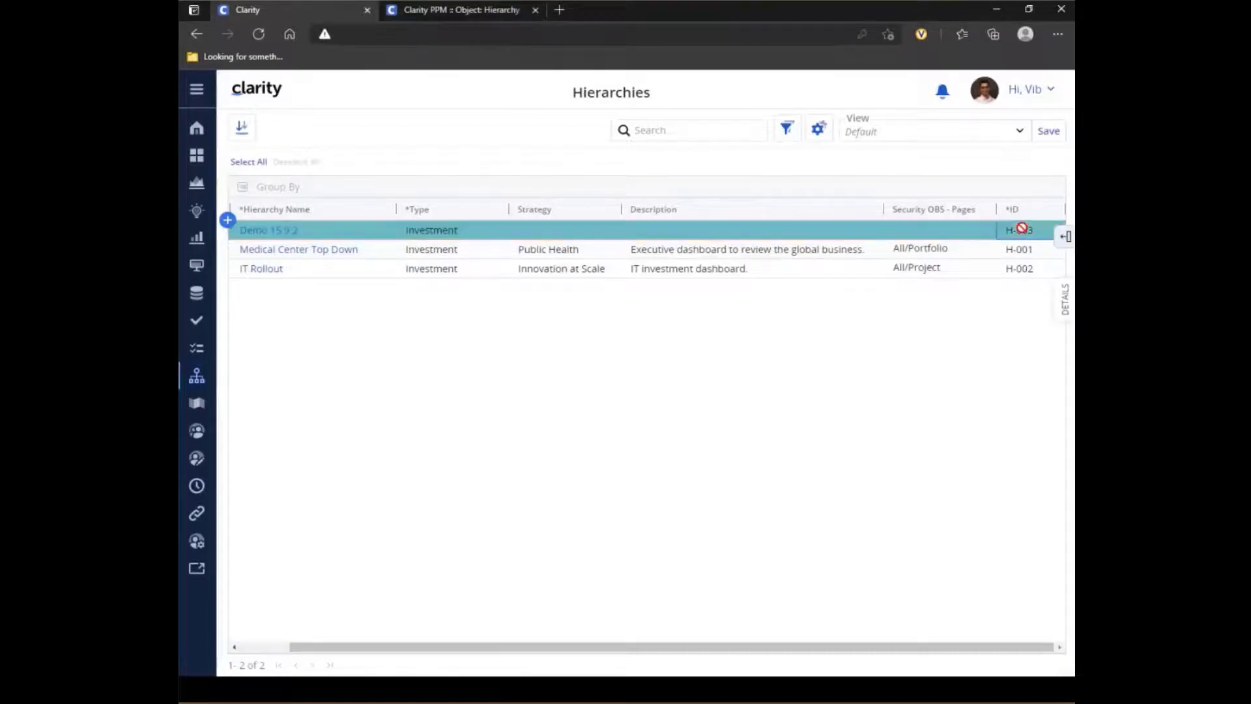
# - Open the Demo 15.9.2 hierarchy, look over its properties, and return to its investments
pyautogui.click(276, 231)
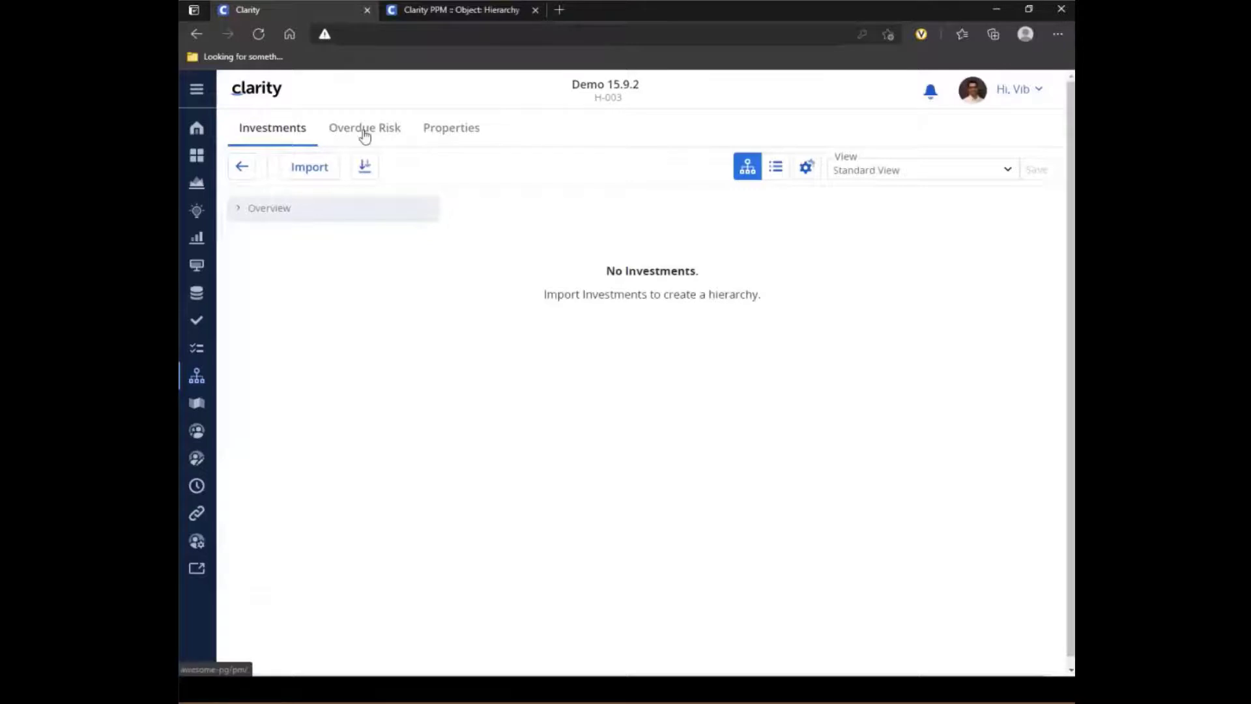
pyautogui.click(454, 136)
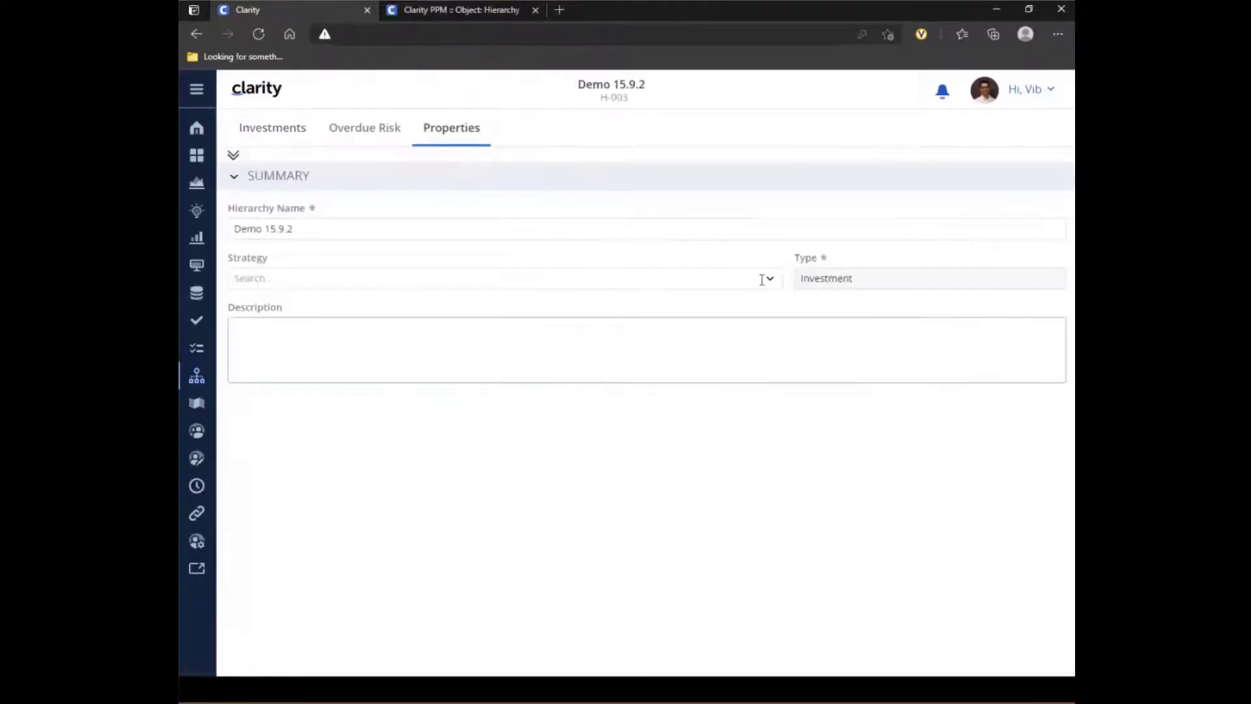
pyautogui.click(278, 133)
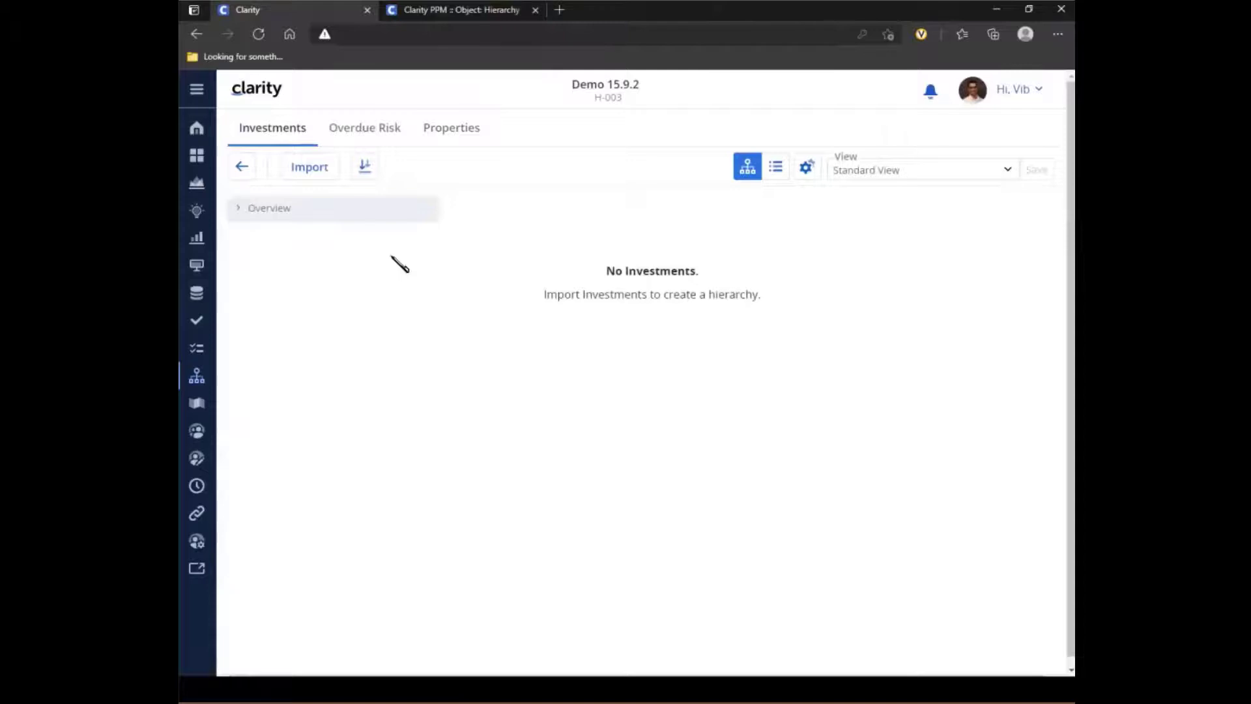
# - Import the Innovation at Scale strategy into the empty Demo 15.9.2 hierarchy as its first investment
pyautogui.click(320, 173)
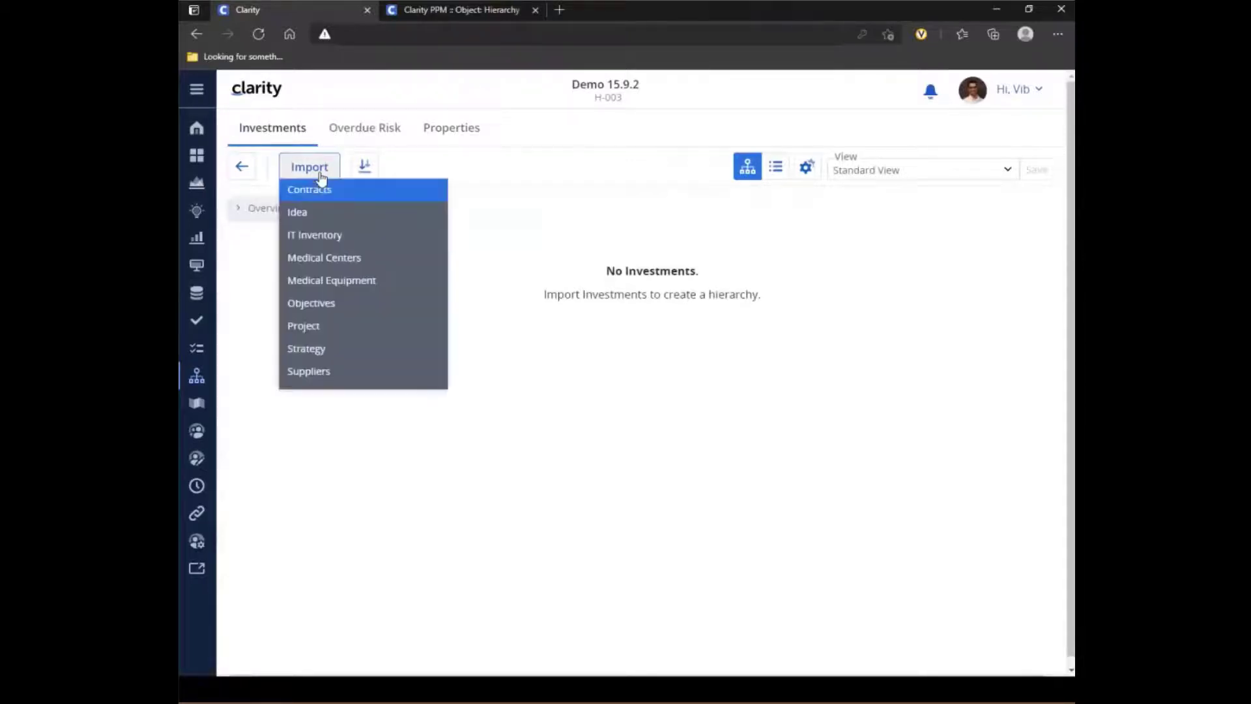
pyautogui.click(339, 355)
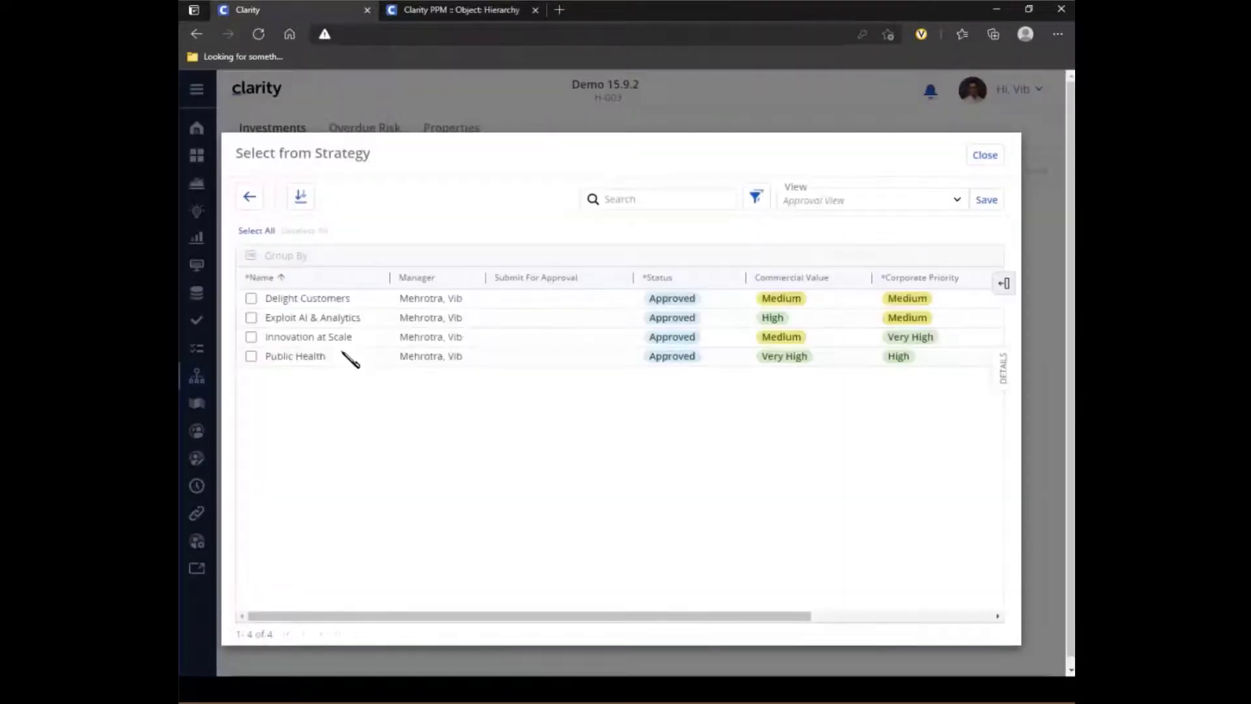
pyautogui.click(252, 337)
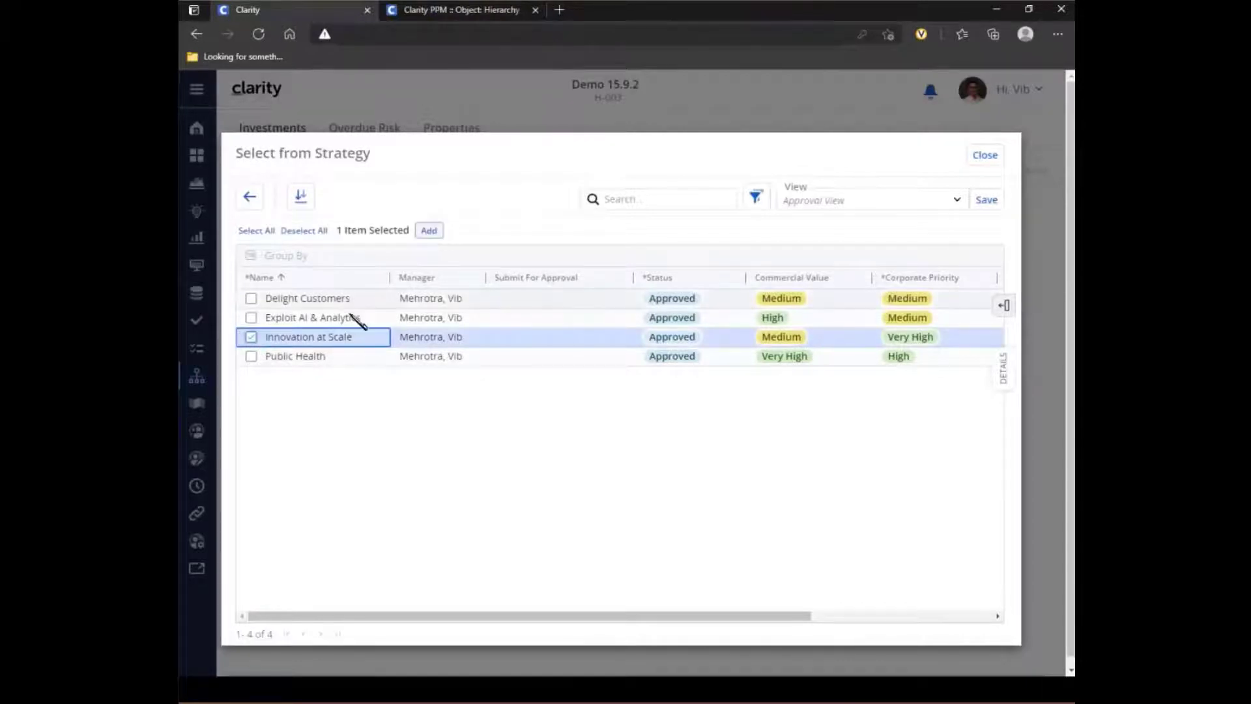
pyautogui.click(429, 231)
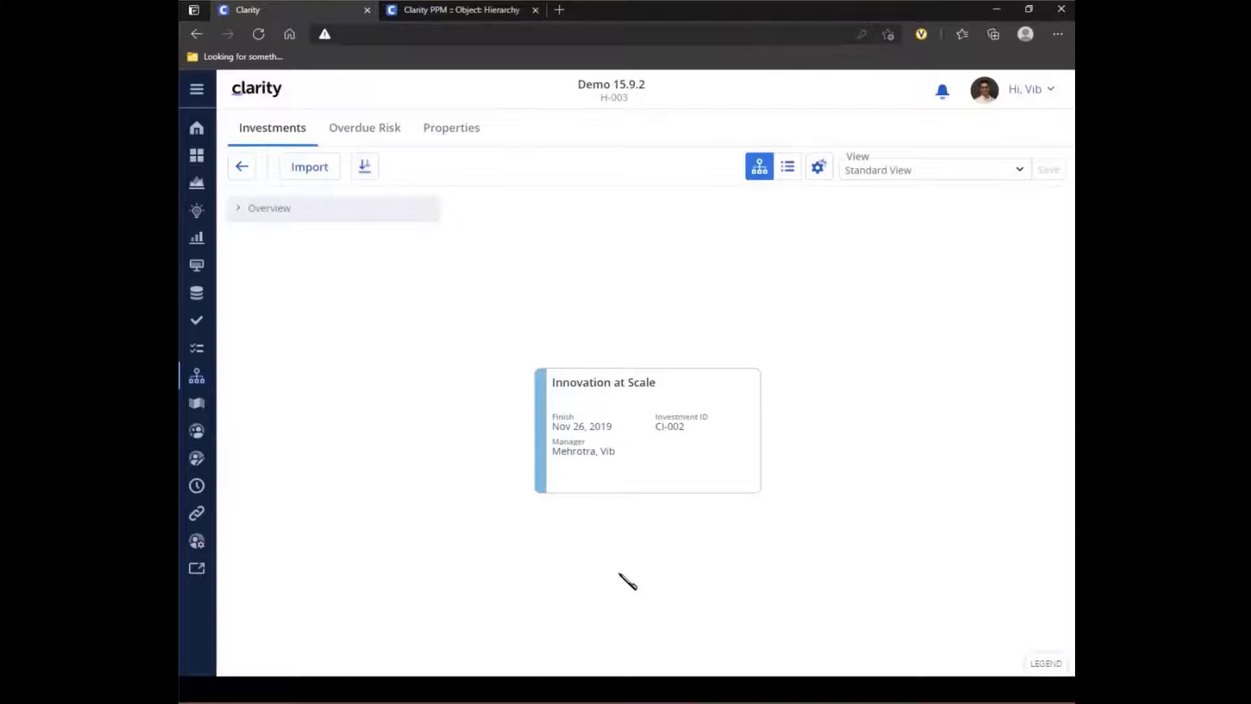
# - Import the ideas AP Architecture Consolidation, Bundle Mobile Devices, Cloud Computing Enhancements and Datamart Performance Upgrade as children of Innovation at Scale
pyautogui.rightClick(650, 458)
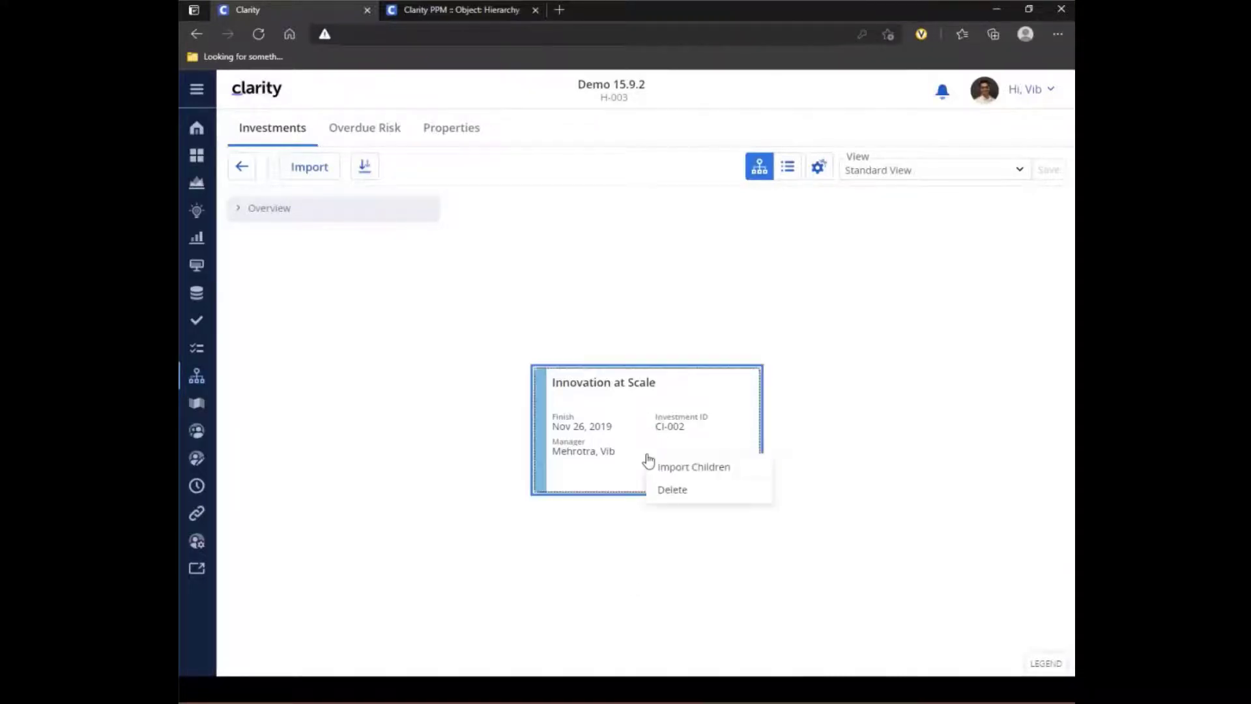
pyautogui.click(725, 472)
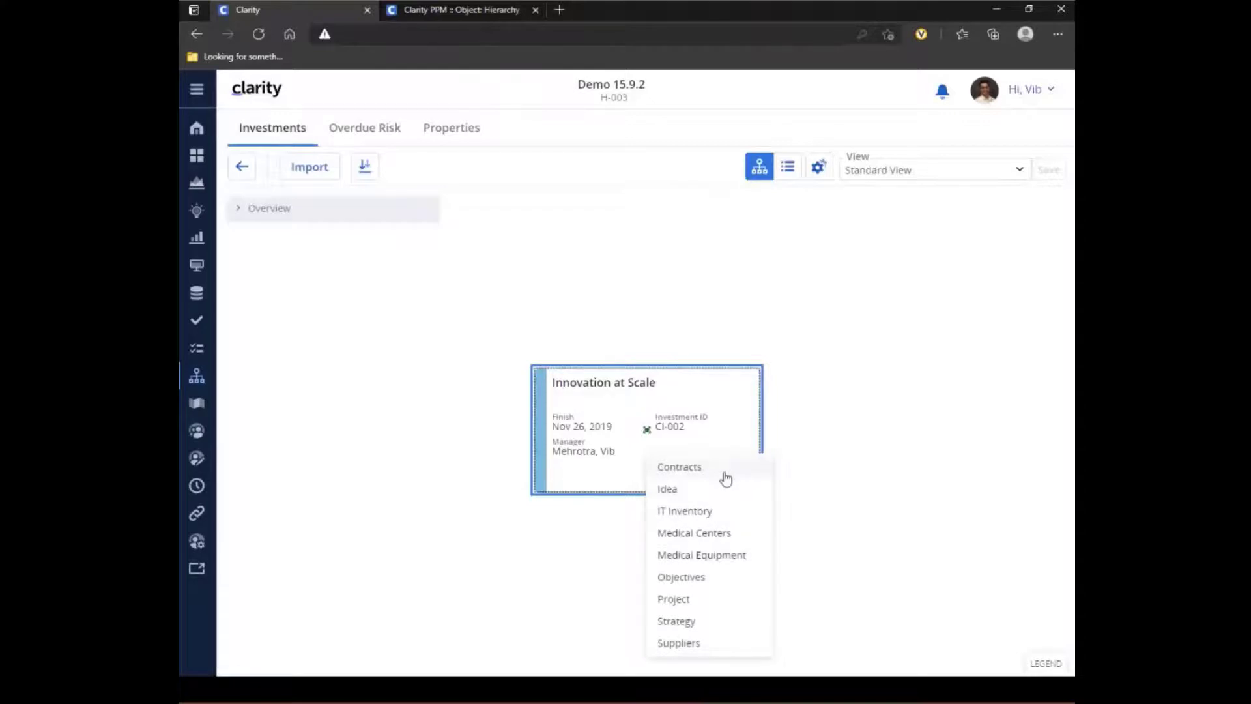
pyautogui.click(708, 492)
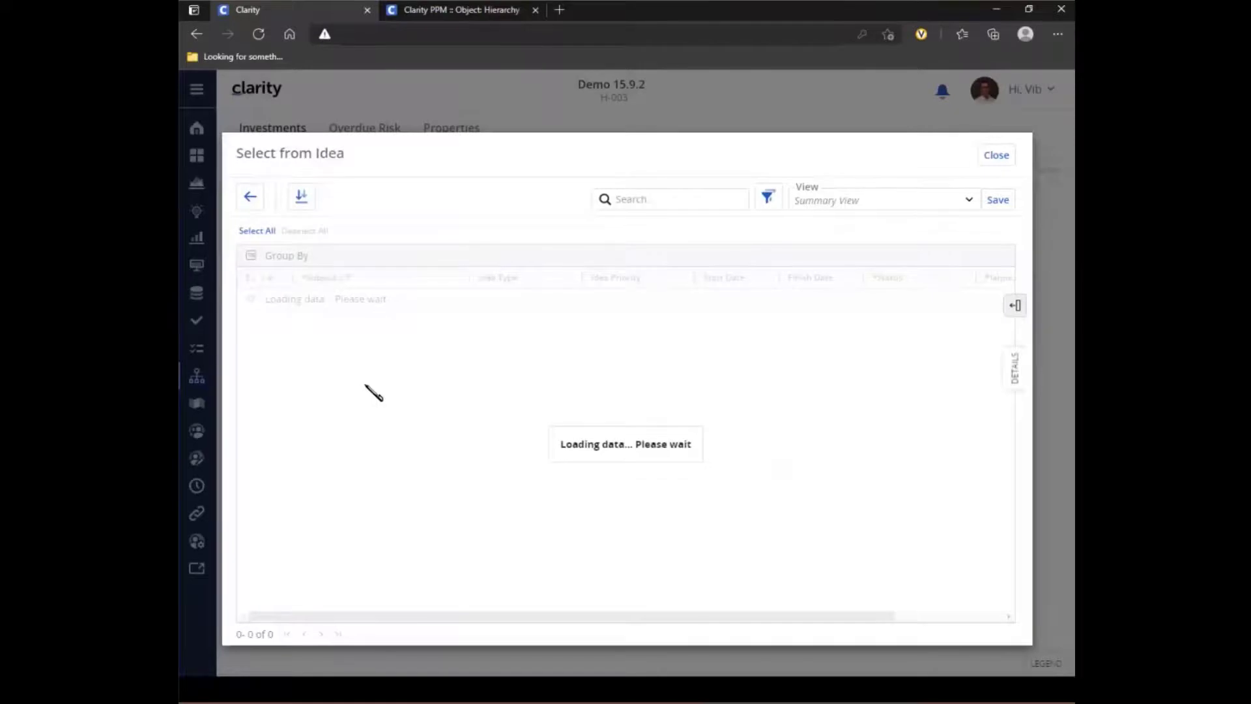
pyautogui.click(251, 298)
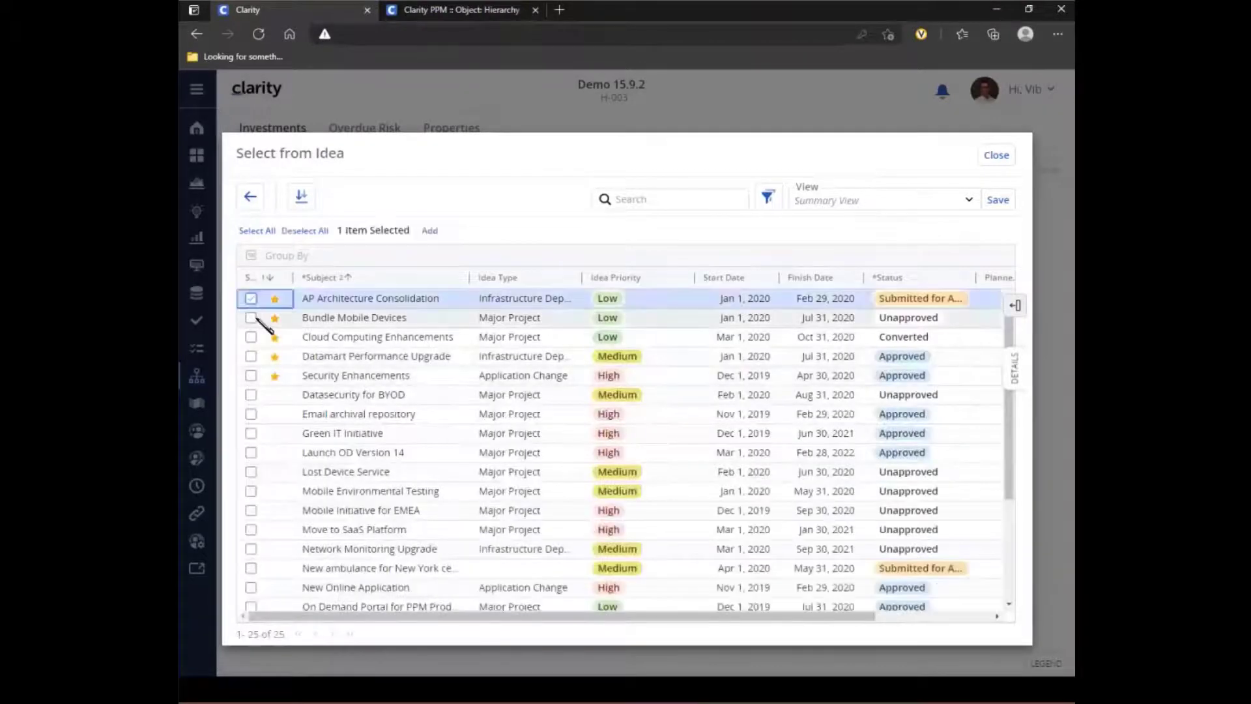
pyautogui.click(250, 317)
pyautogui.click(251, 337)
pyautogui.click(251, 355)
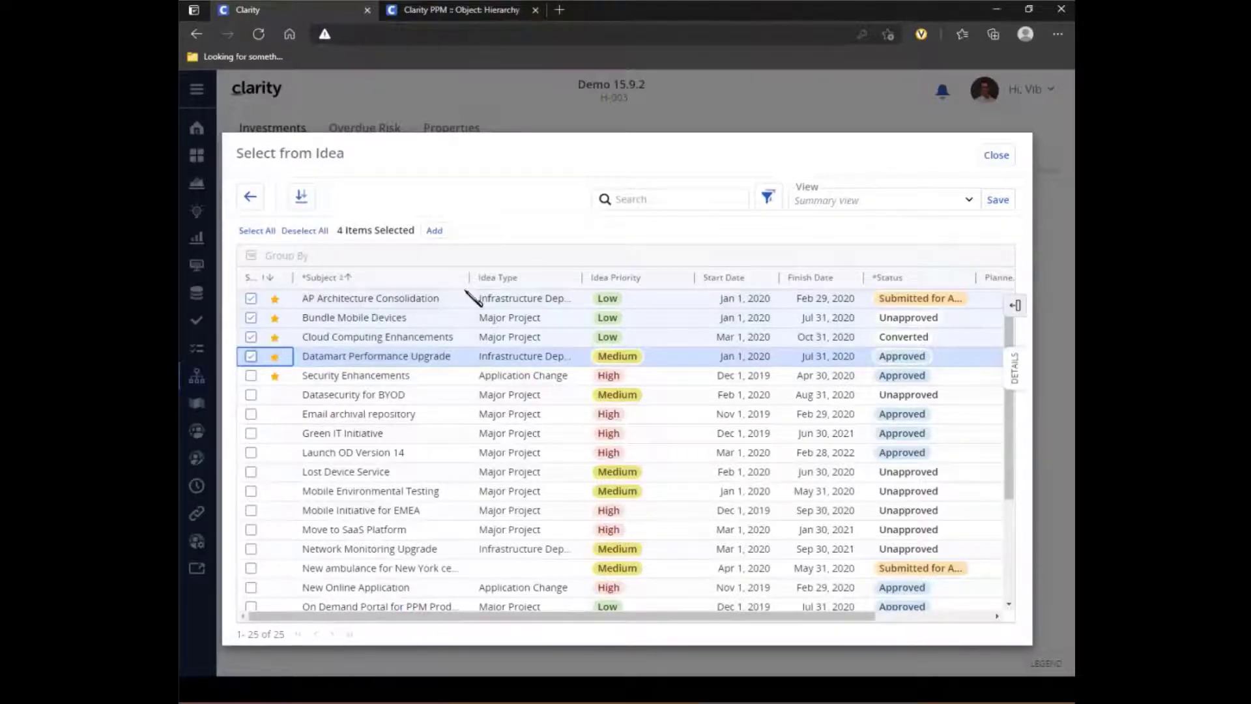
pyautogui.click(768, 201)
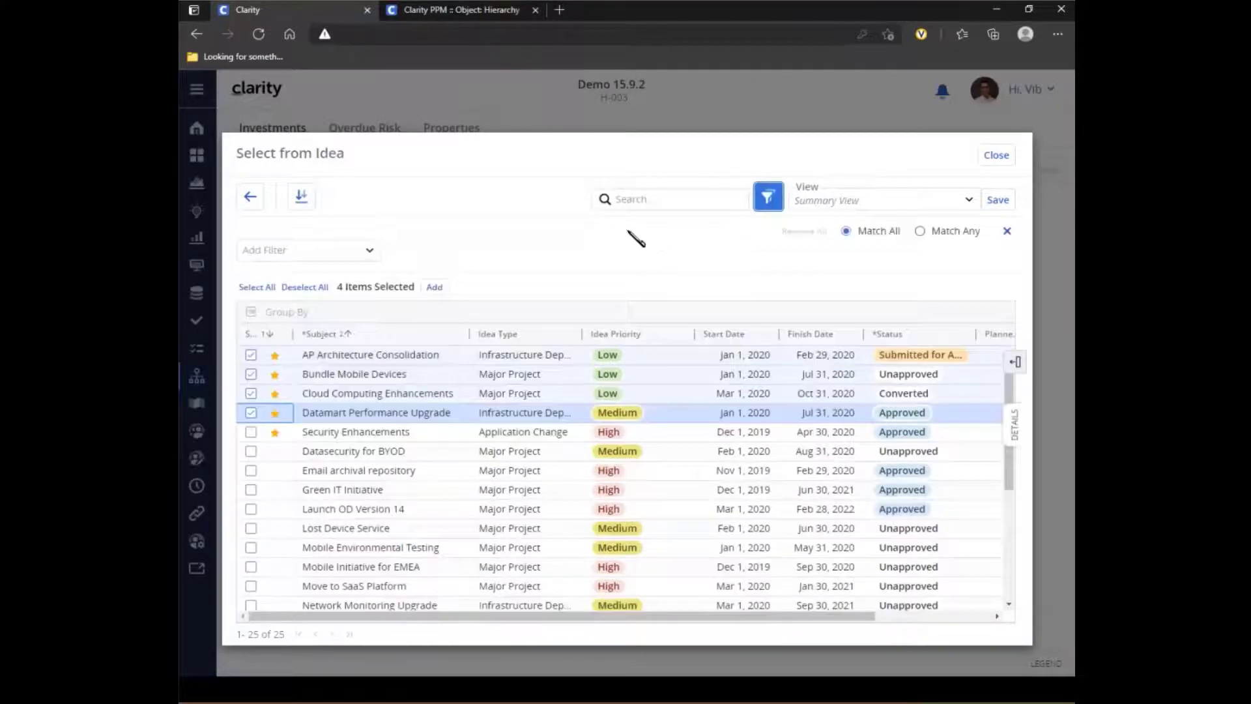
pyautogui.click(432, 290)
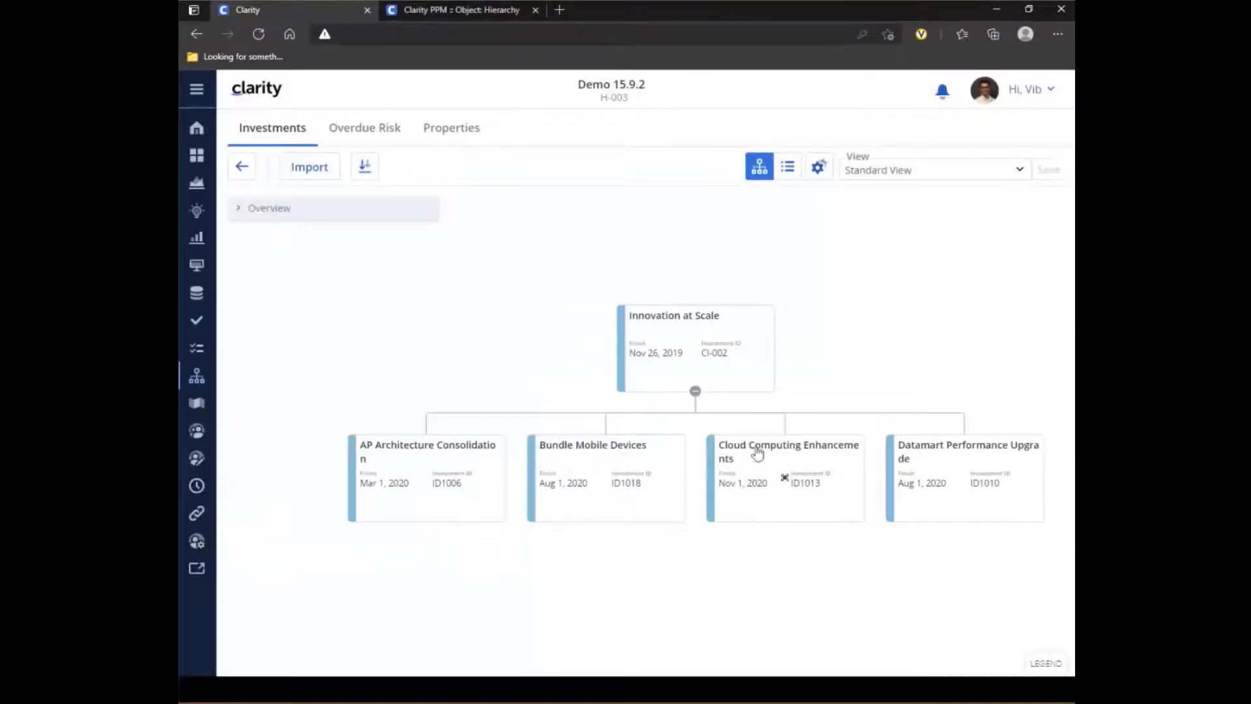
# - Review the color, title, fields and metrics card options for the idea and strategy cards
pyautogui.click(818, 169)
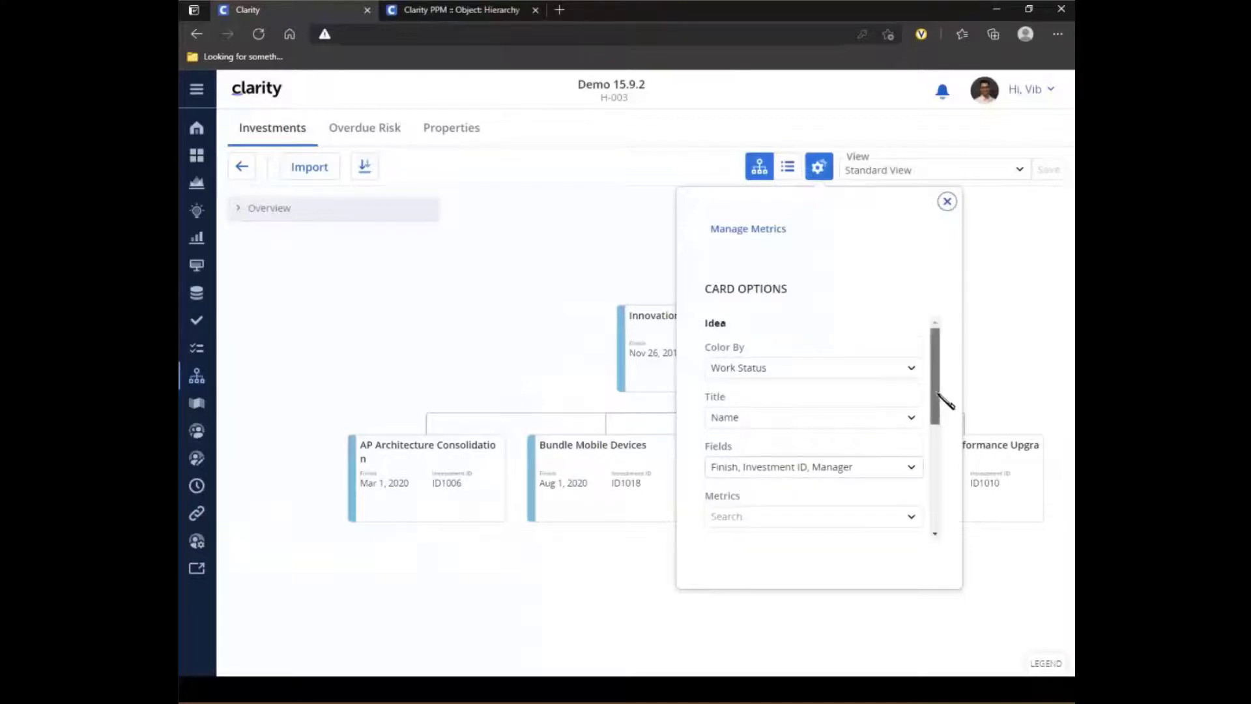
pyautogui.scroll(-1, 938, 401)
pyautogui.moveTo(943, 407); pyautogui.dragTo(943, 517)
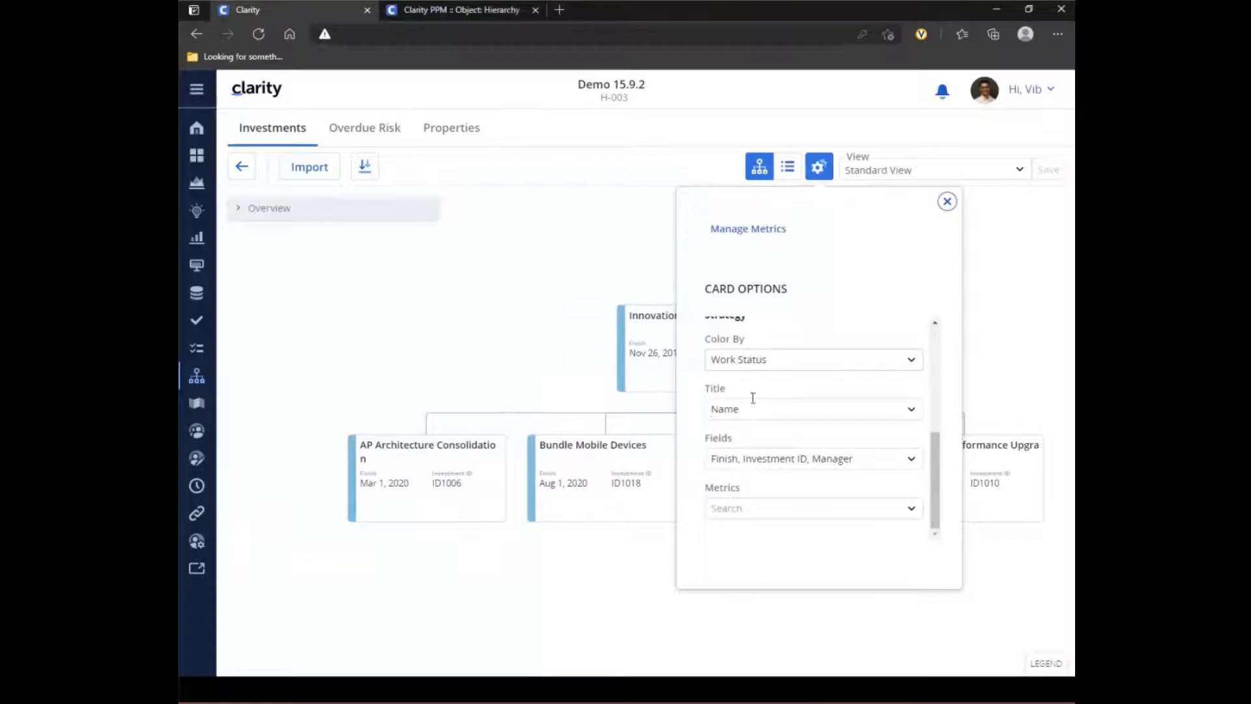
pyautogui.click(947, 202)
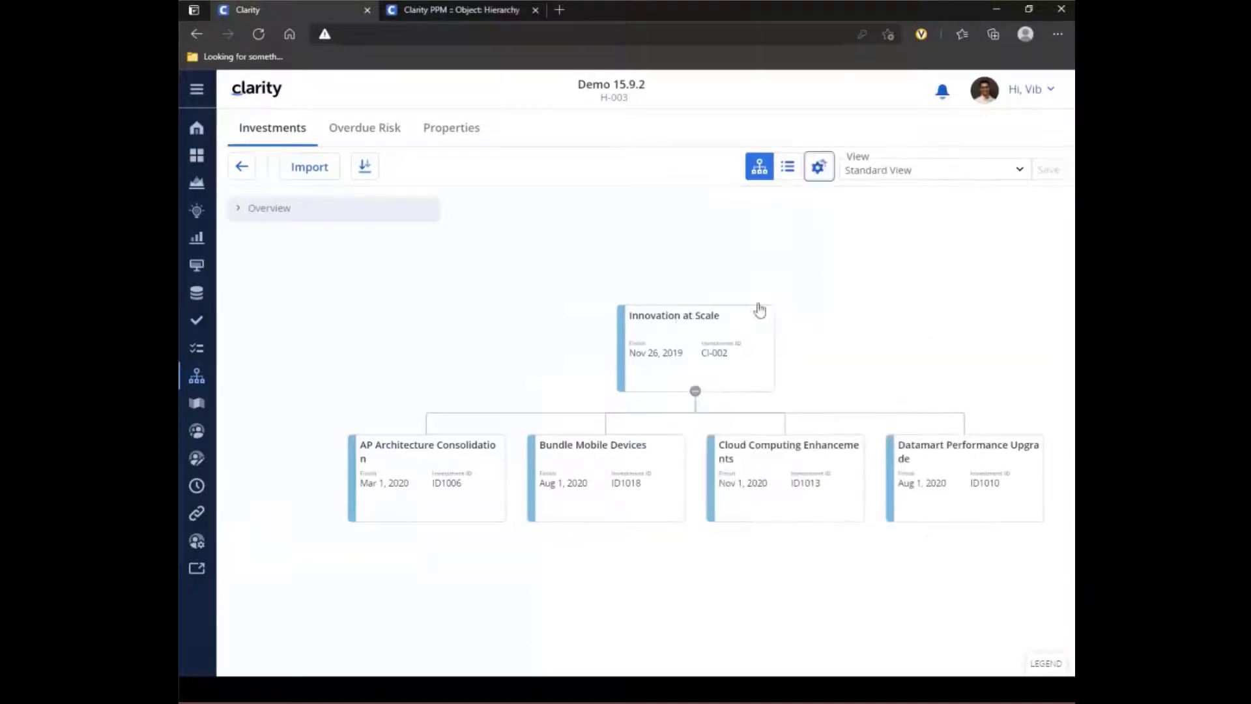
# - Using the project list's Default View, import 4G Upgrade Readiness, Automated Security Enhancements and BYOD Management as children of Cloud Computing Enhancements
pyautogui.rightClick(762, 469)
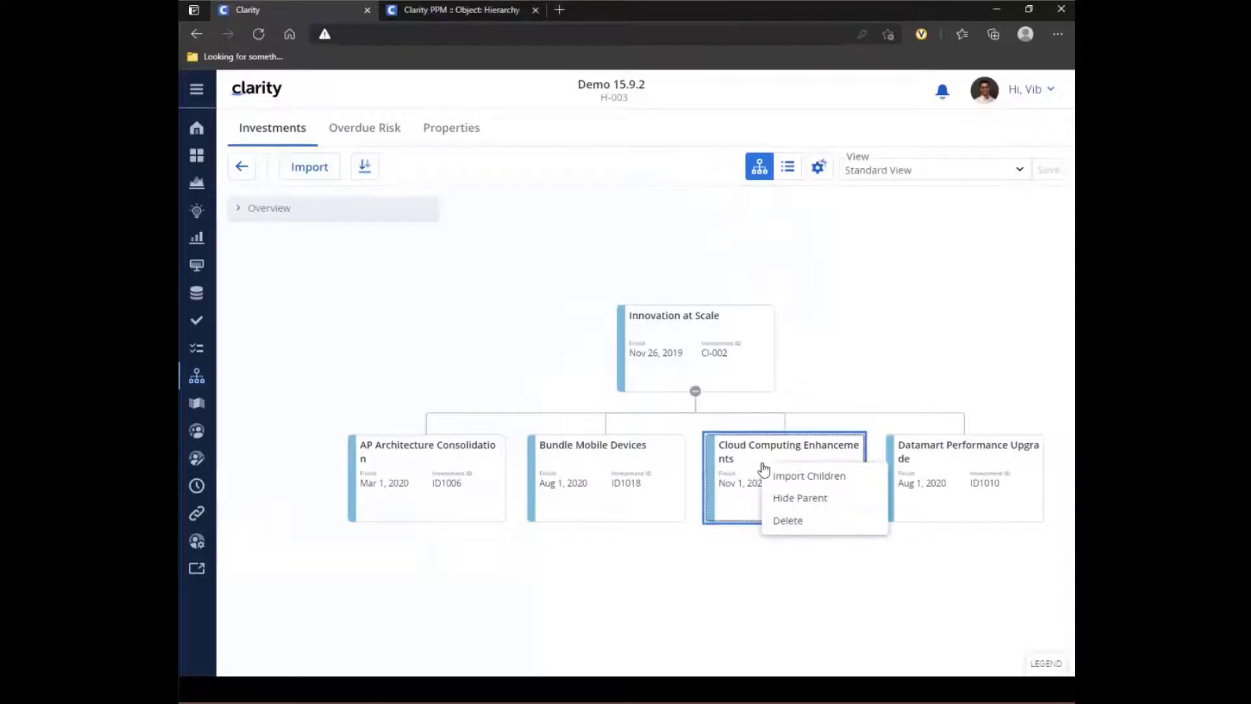
pyautogui.click(831, 483)
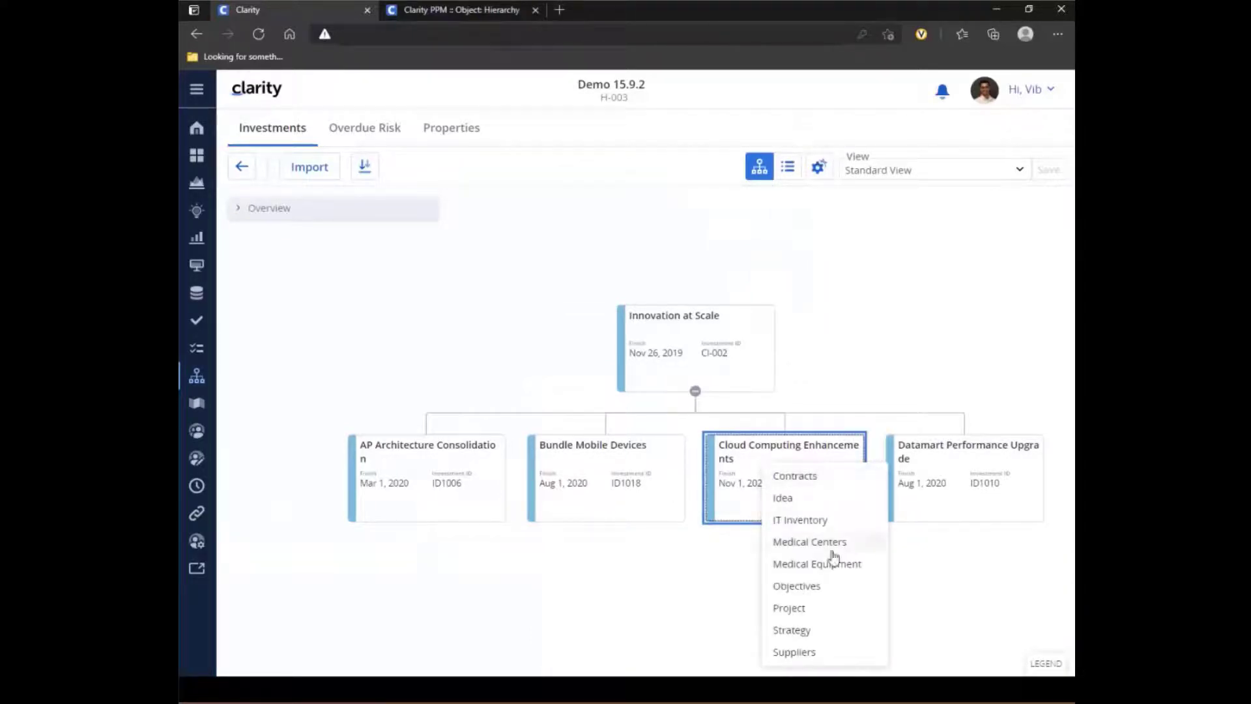
pyautogui.click(828, 611)
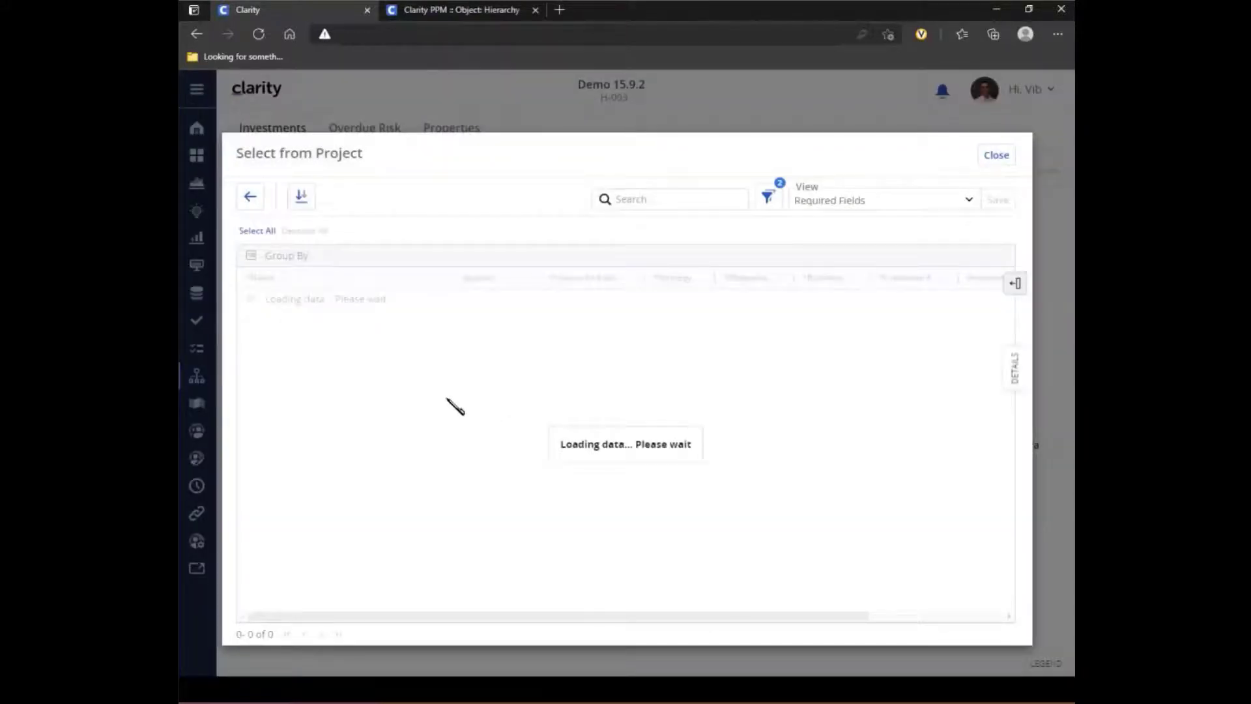
pyautogui.click(826, 200)
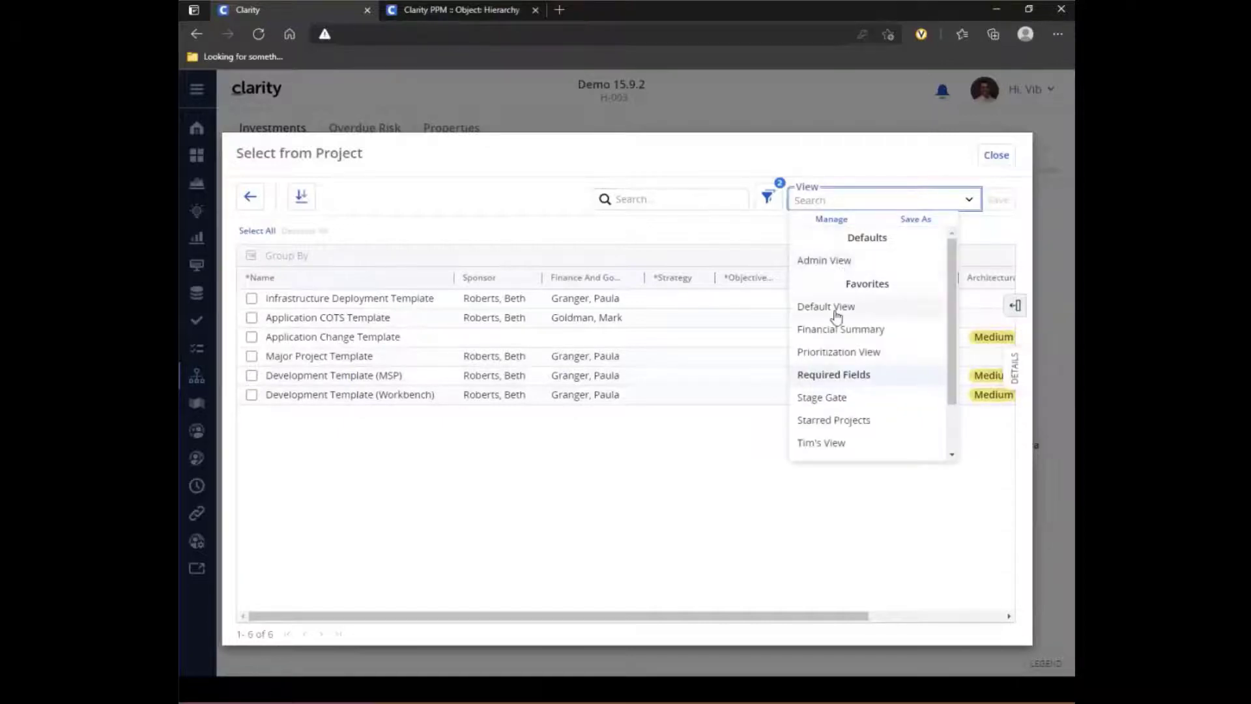
pyautogui.click(836, 313)
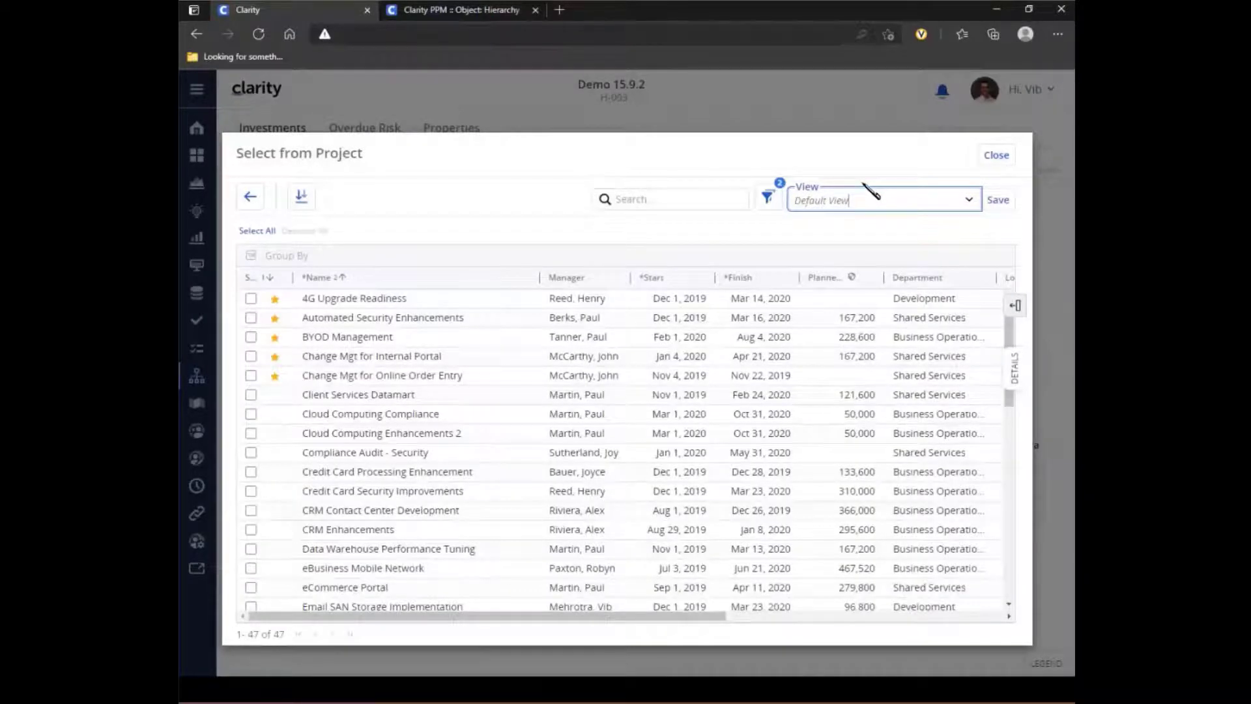
pyautogui.click(250, 298)
pyautogui.click(251, 318)
pyautogui.click(251, 337)
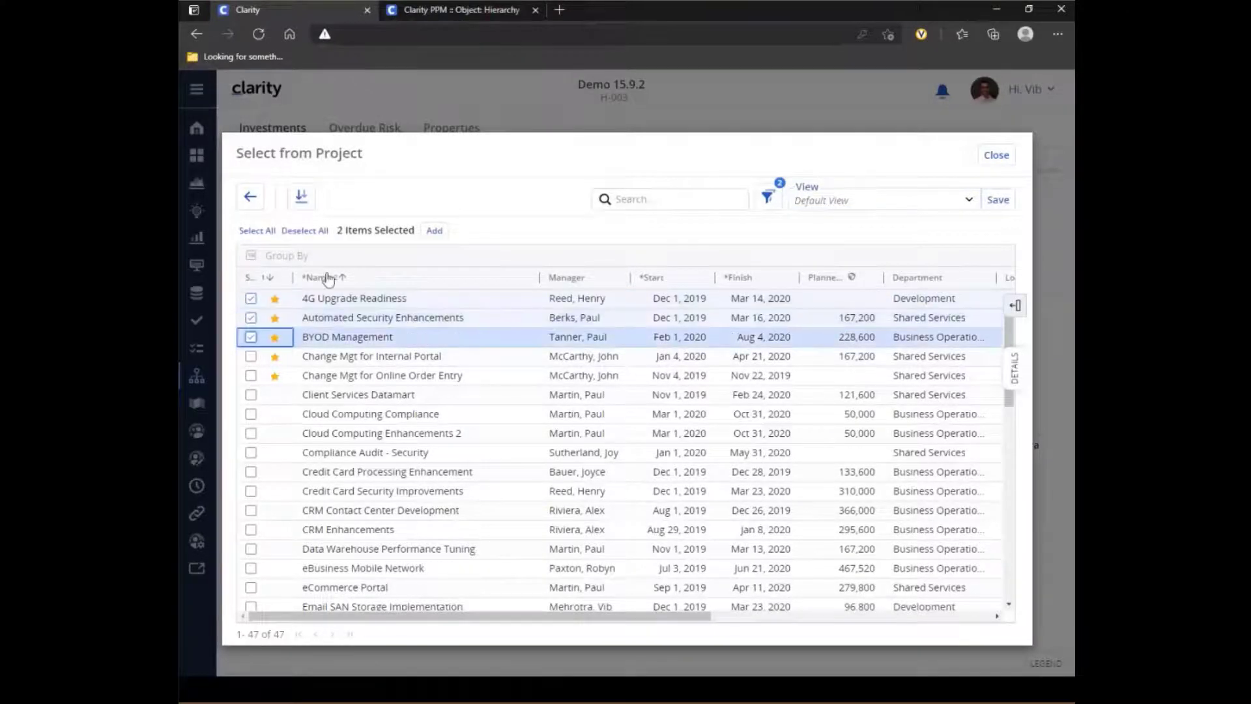
pyautogui.click(436, 233)
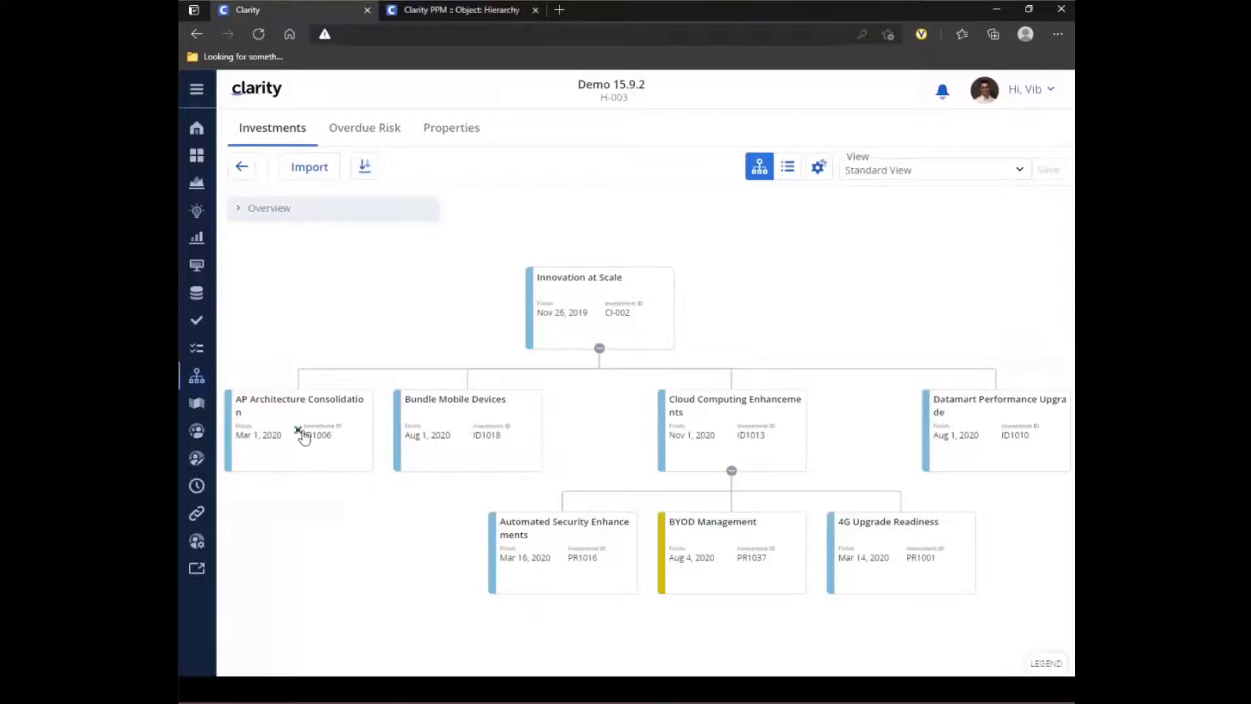
# - Move the AP Architecture Consolidation card under Bundle Mobile Devices as its child
pyautogui.moveTo(301, 436); pyautogui.dragTo(520, 439)
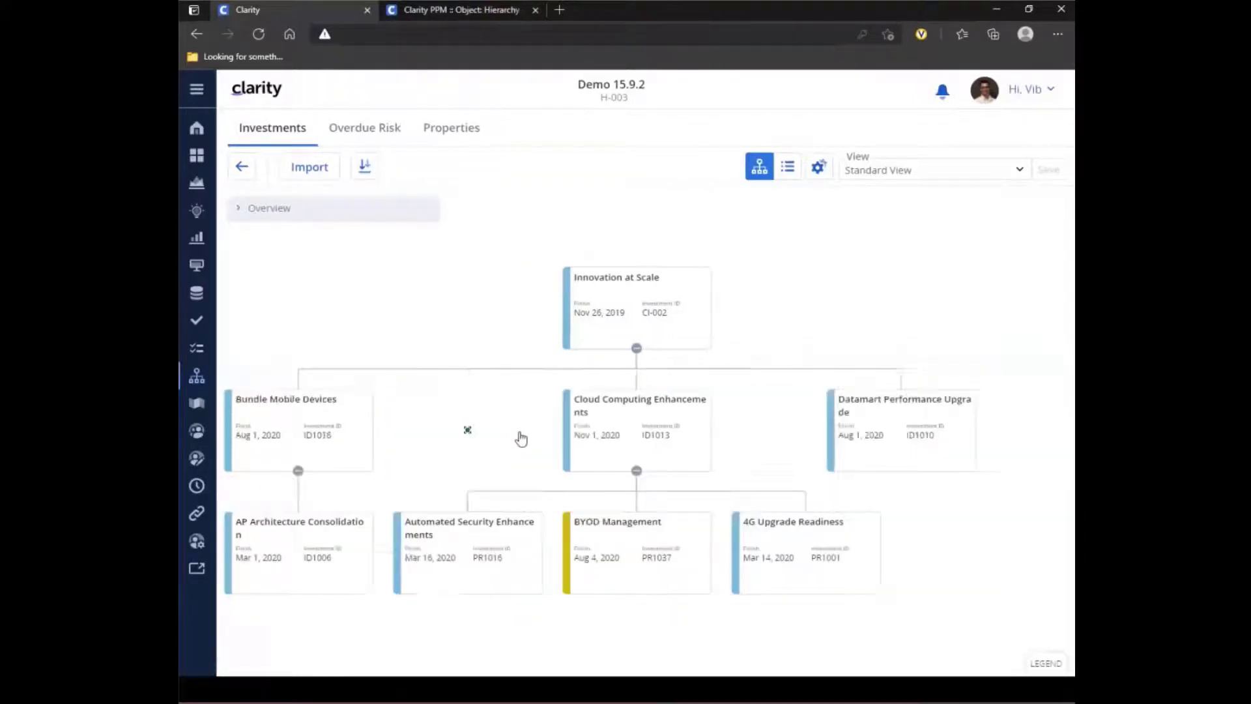
# - Hide the parent of Cloud Computing Enhancements to isolate its branch, and expand the whole hierarchy again
pyautogui.rightClick(497, 545)
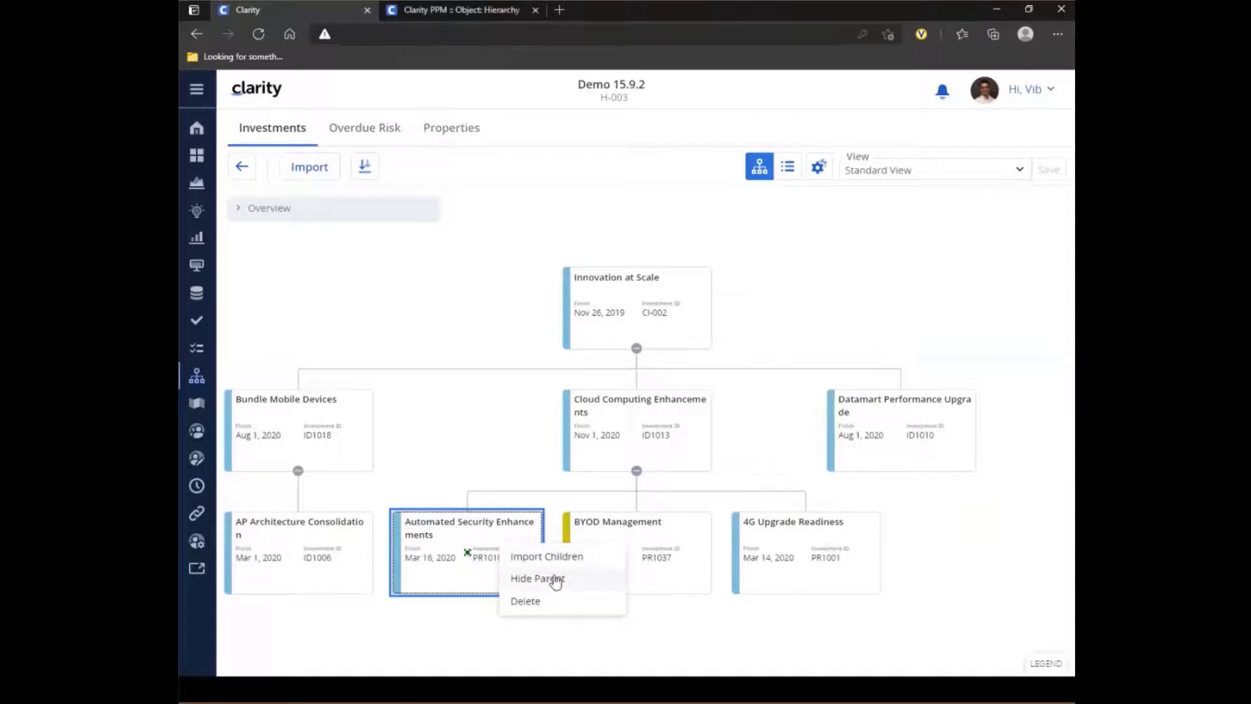
pyautogui.rightClick(609, 433)
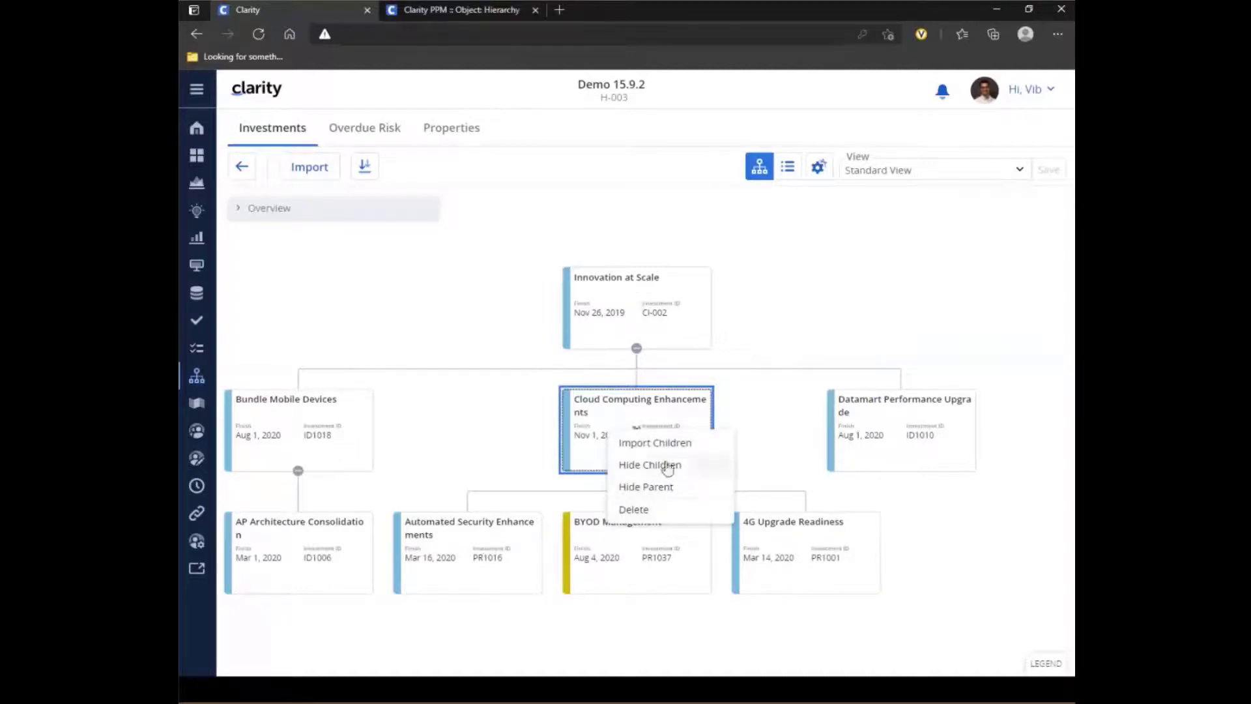
pyautogui.click(669, 488)
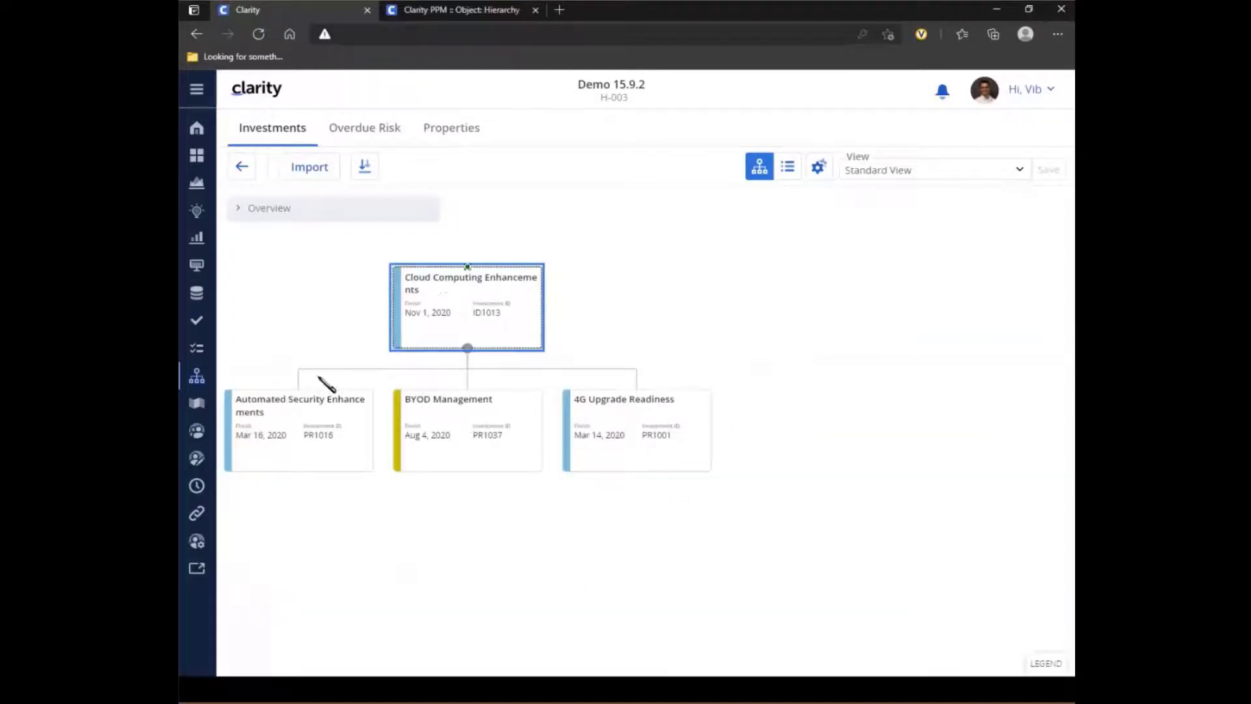
pyautogui.rightClick(521, 317)
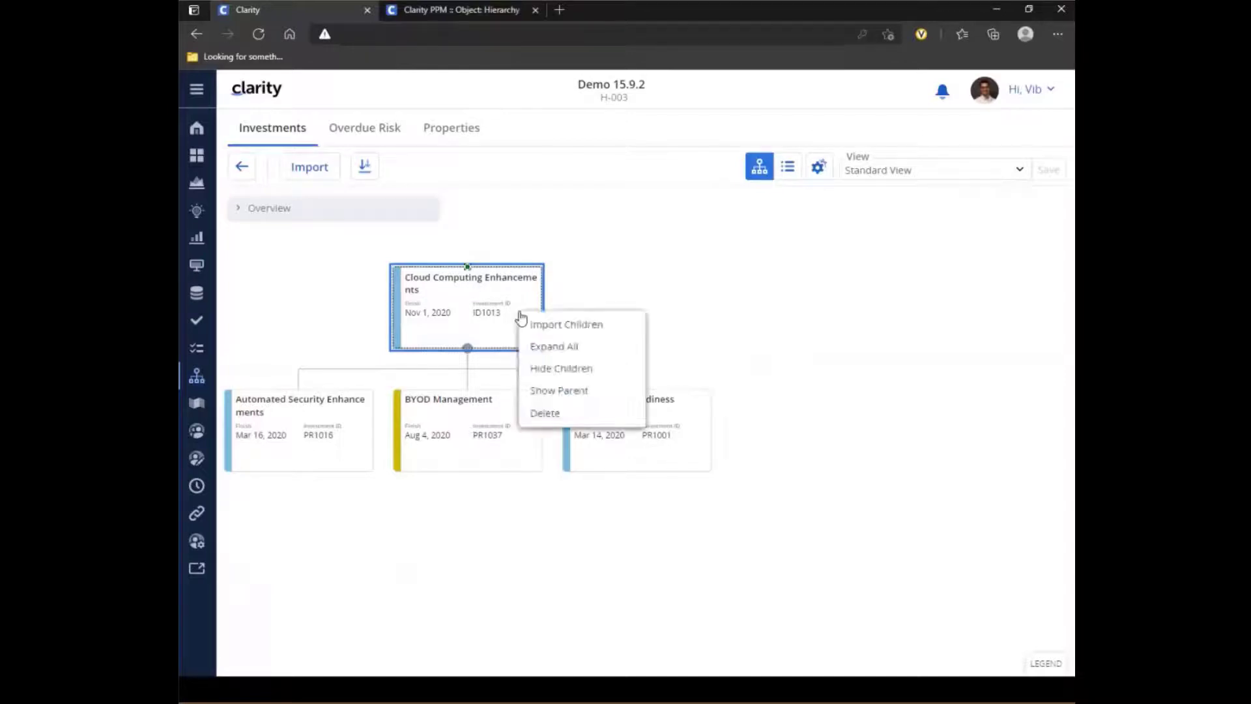
pyautogui.click(580, 349)
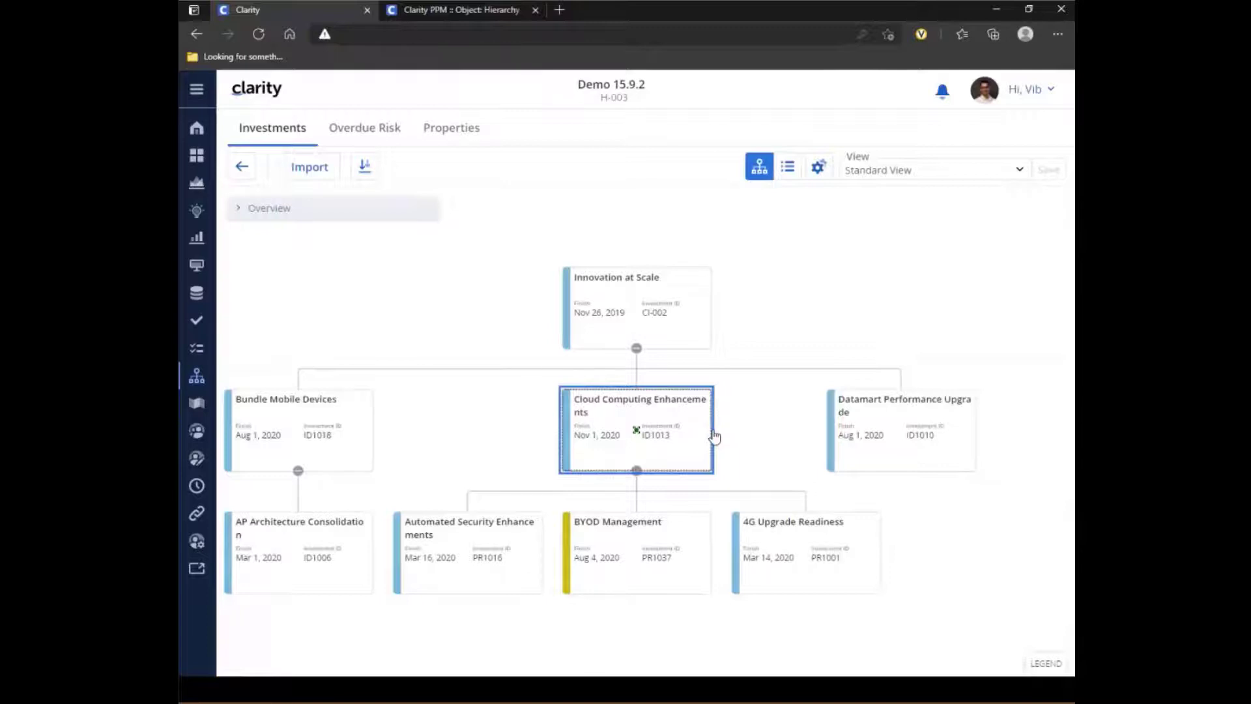
# - Hide the children of the Innovation at Scale card and expand them again
pyautogui.rightClick(672, 325)
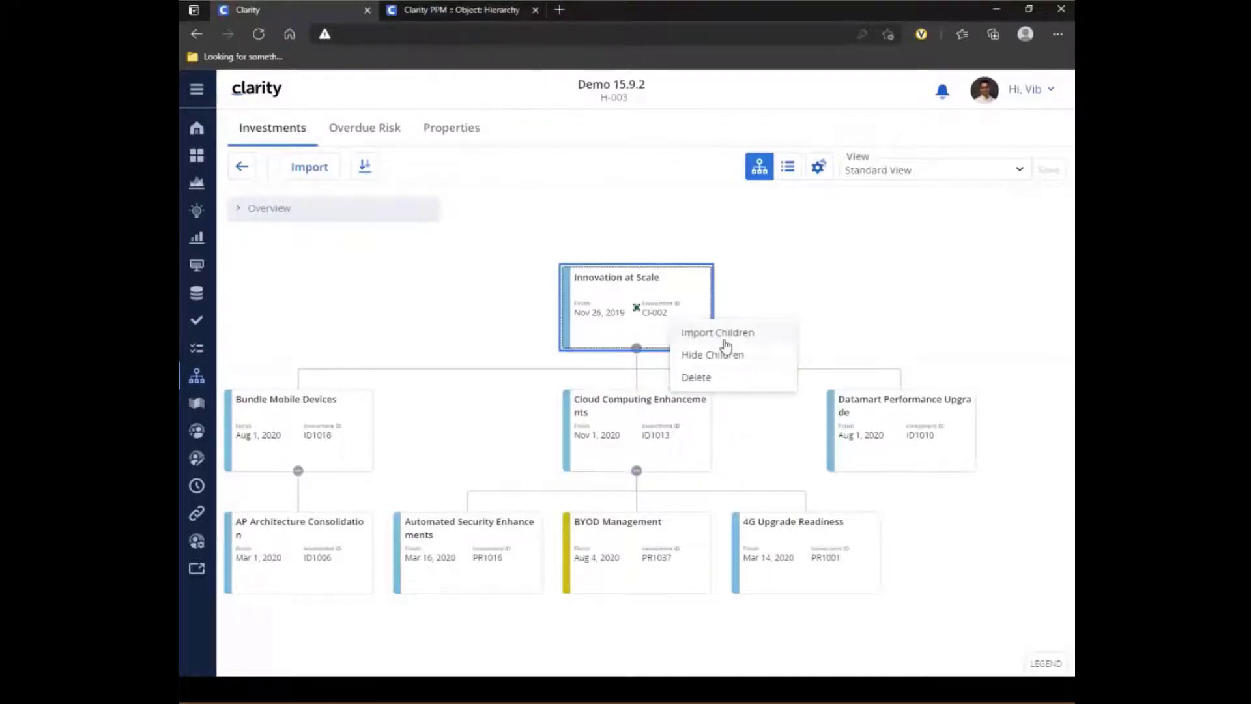
pyautogui.click(738, 362)
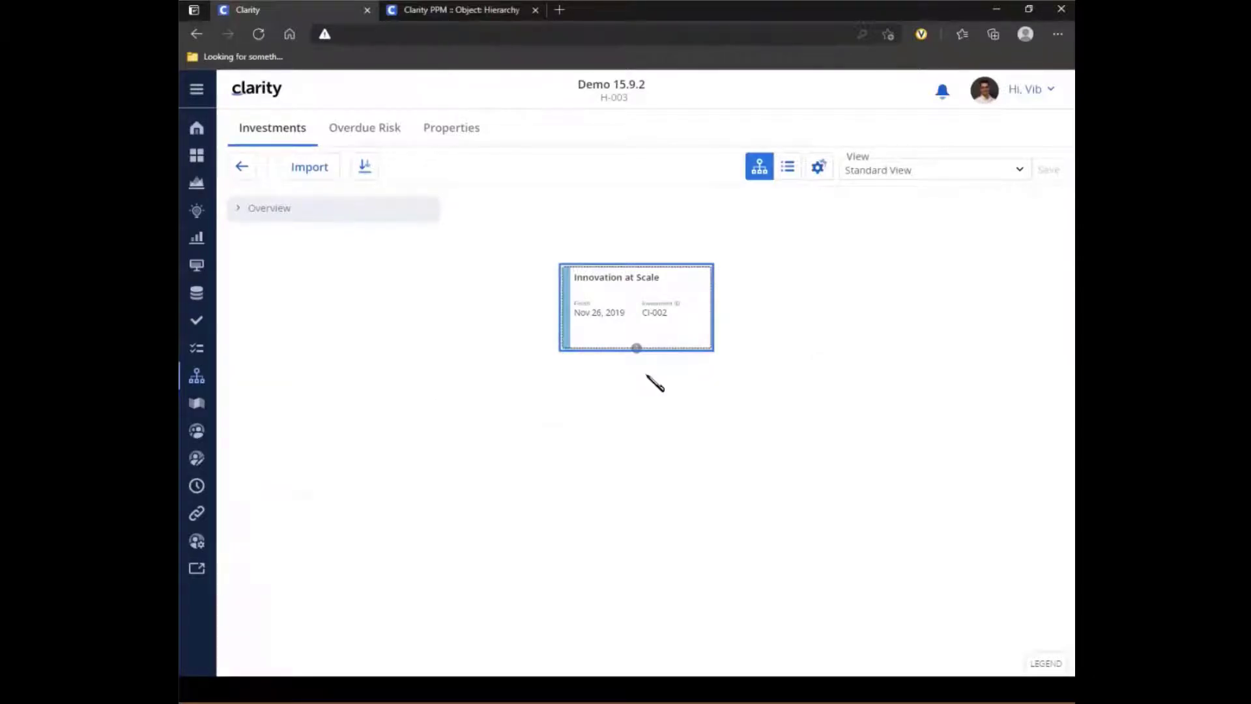
pyautogui.click(636, 350)
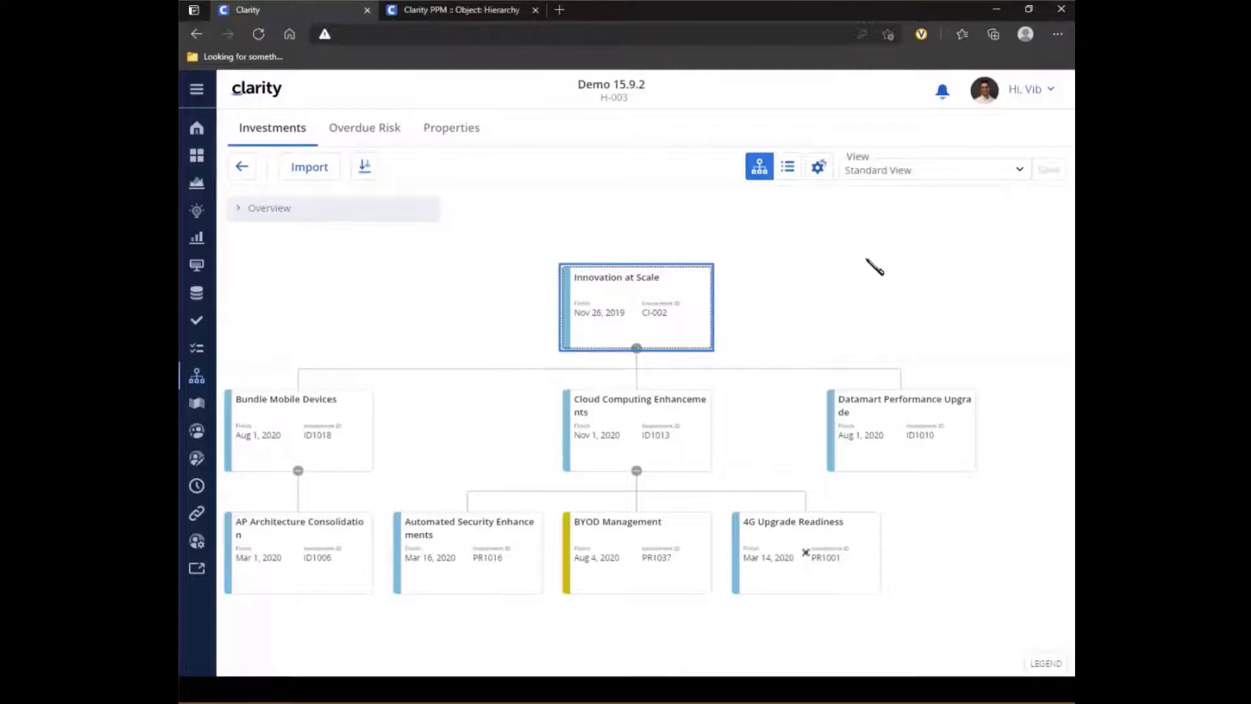
# - Check the card options again with project cards included in the hierarchy, leaving the settings as they are
pyautogui.click(820, 172)
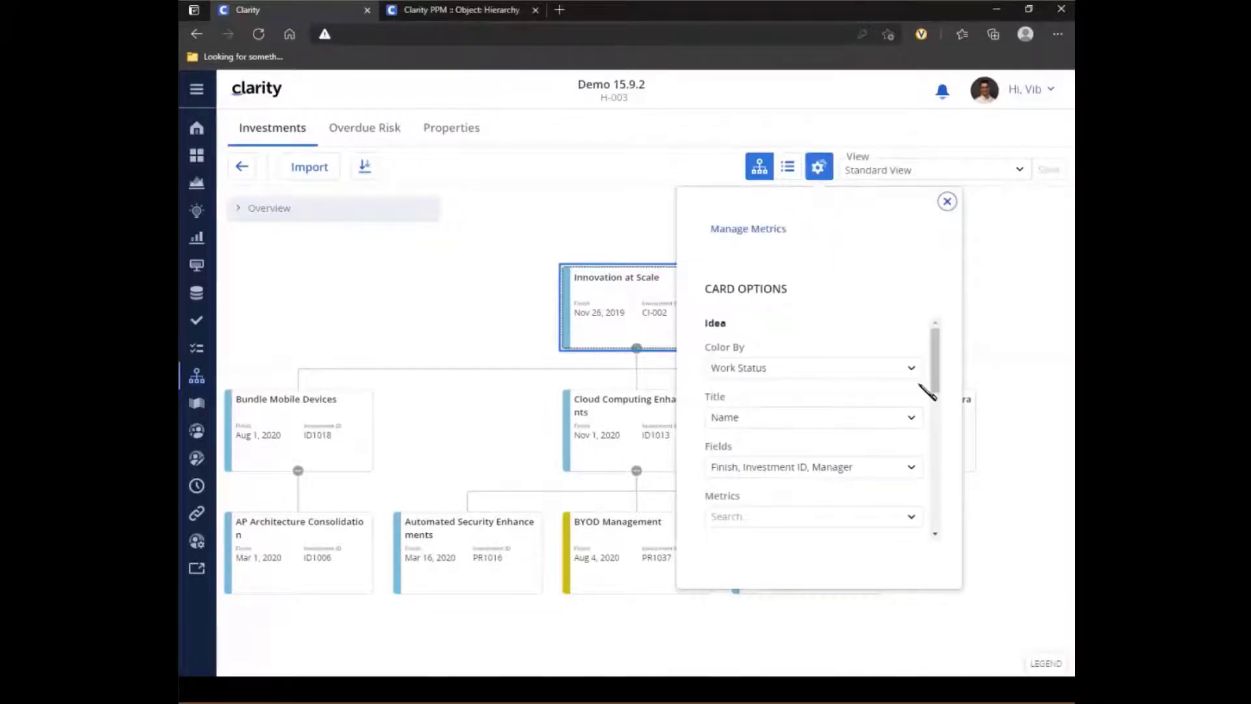
pyautogui.moveTo(940, 346); pyautogui.dragTo(944, 391)
pyautogui.click(946, 202)
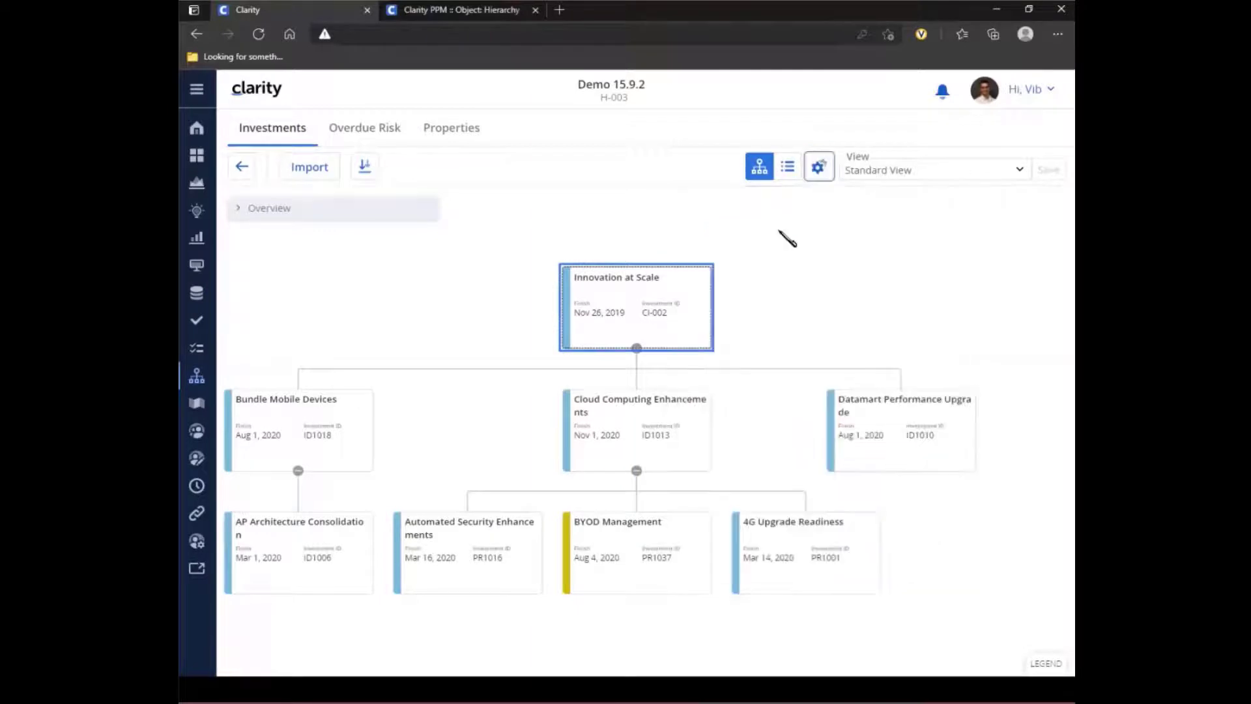
# - Leave the current hierarchy and open Medical Center Top Down as a tree, enlarged until the card details are readable
pyautogui.click(241, 167)
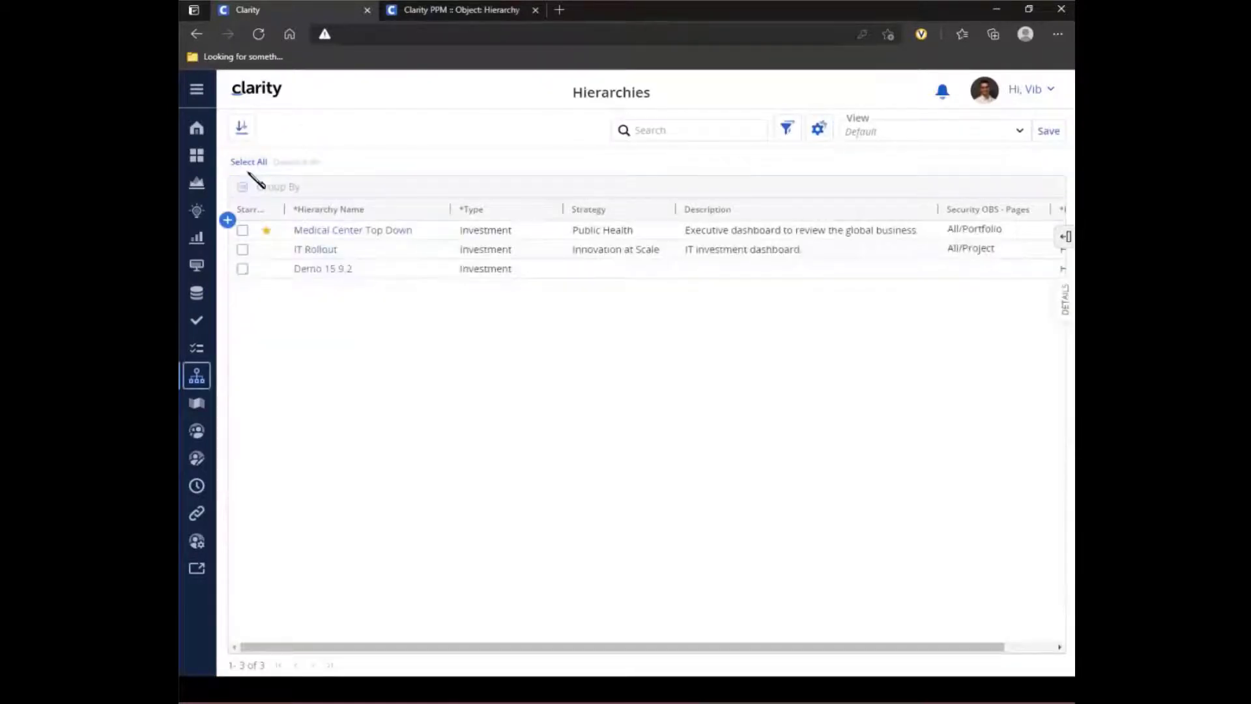
pyautogui.click(383, 233)
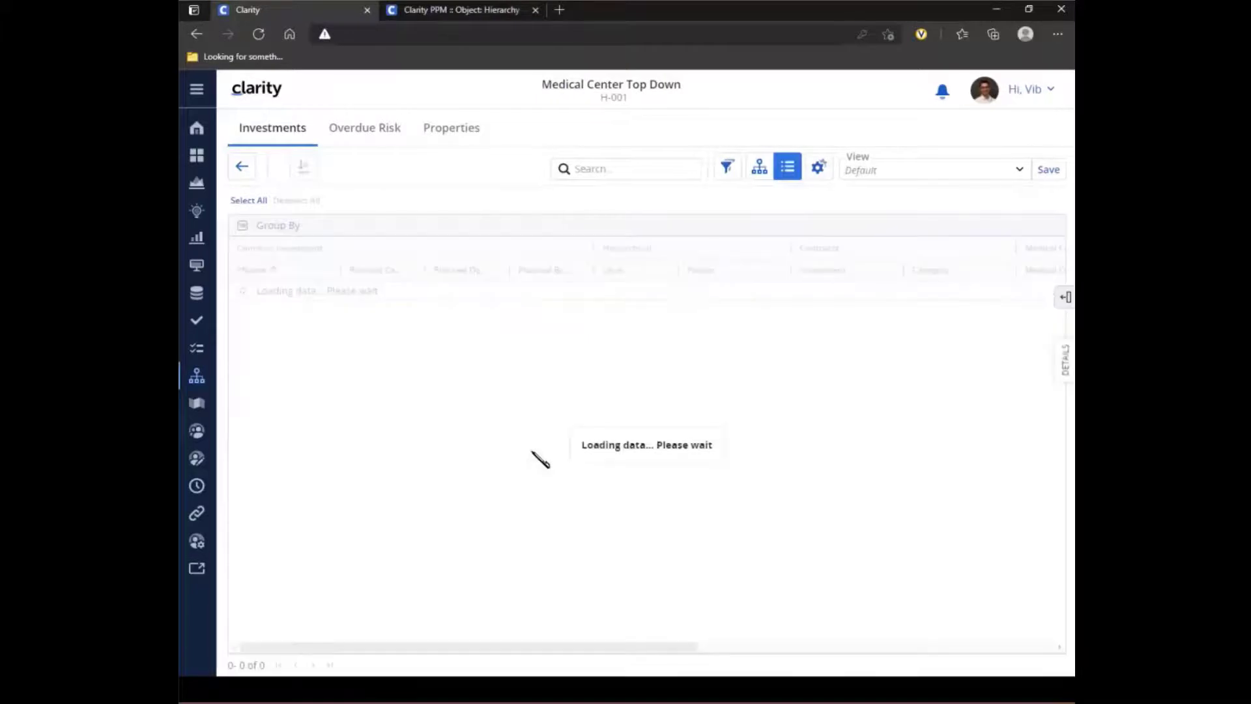
pyautogui.click(759, 168)
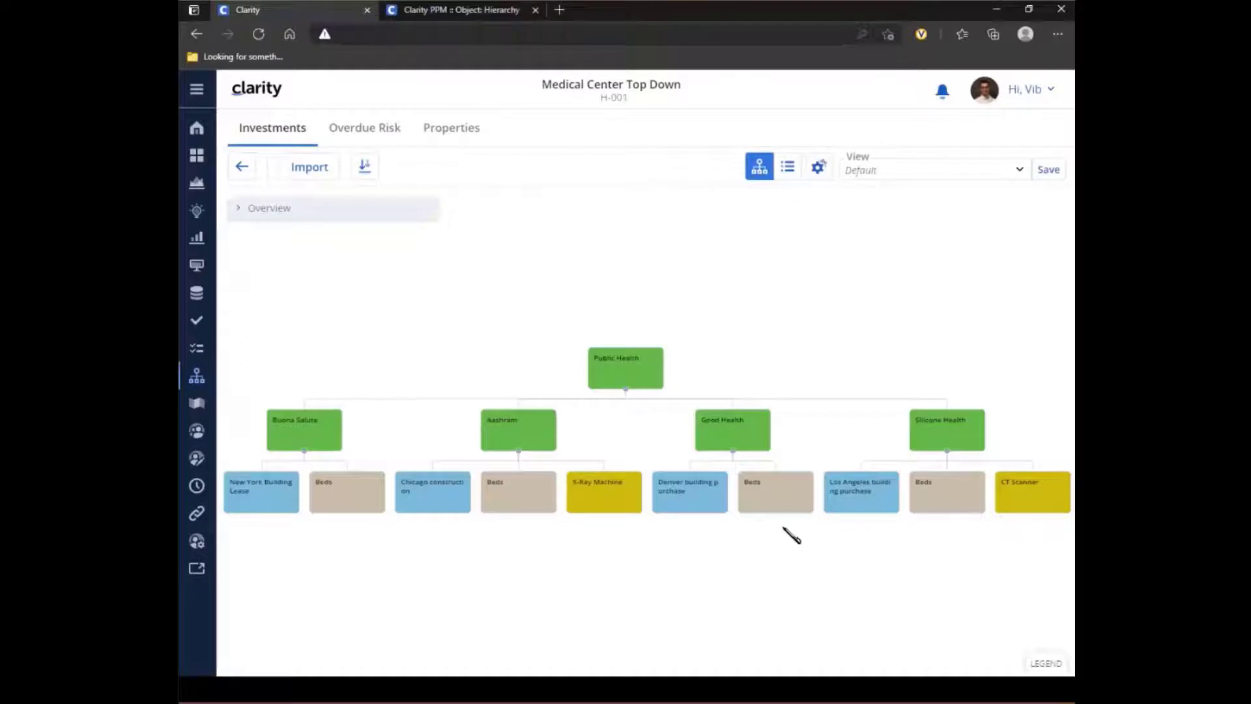
pyautogui.scroll(1, 616, 467)
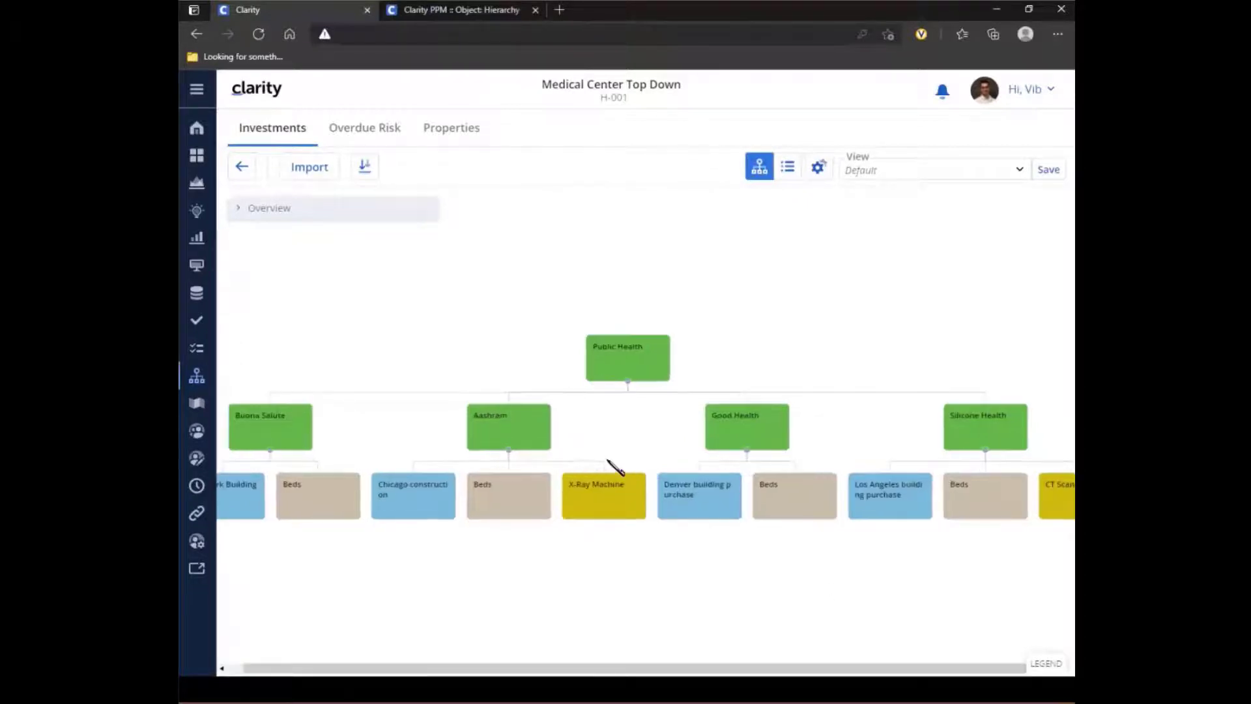
pyautogui.scroll(3, 616, 467)
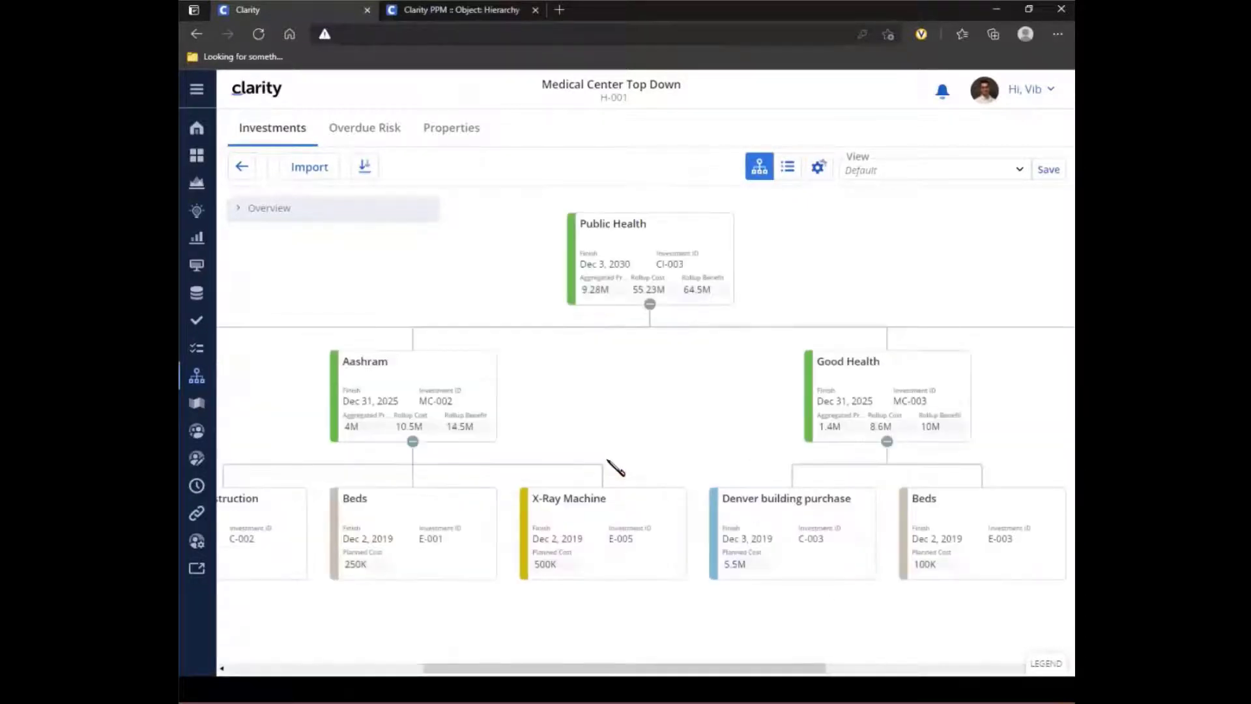
pyautogui.scroll(-1, 616, 467)
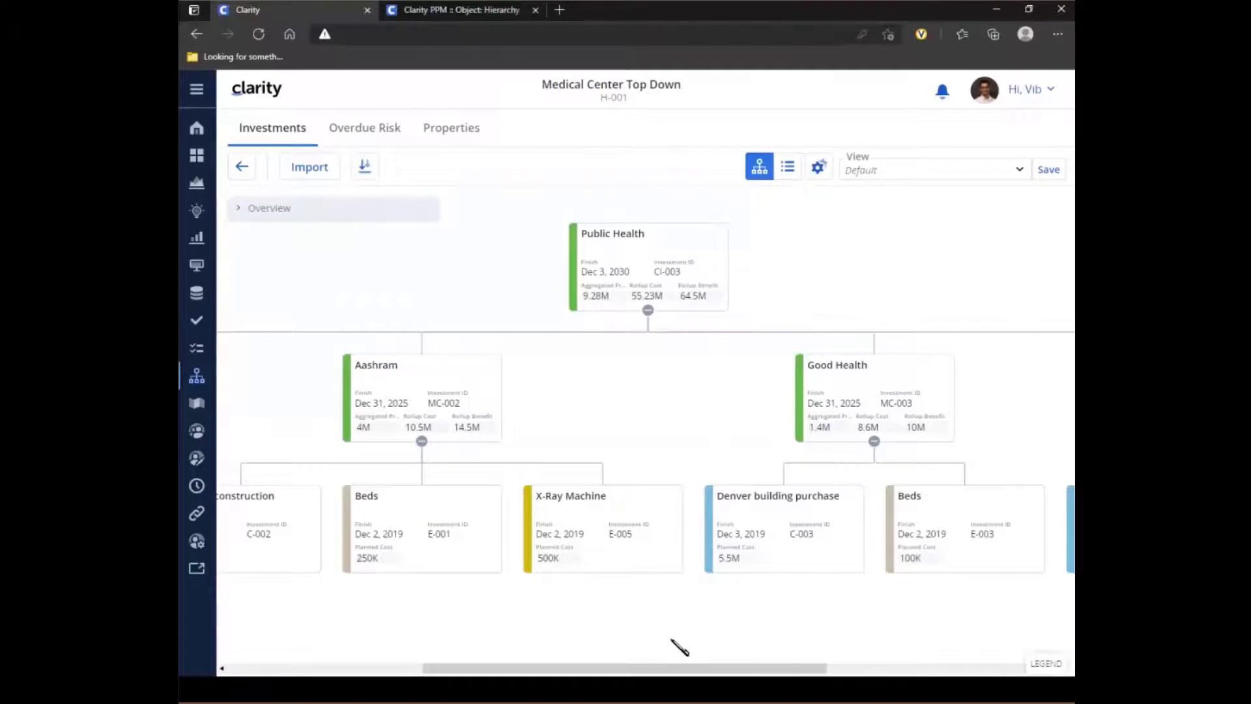
# - Review the color legend and the card options for Contracts, Medical Centers and Medical Equipment in this hierarchy
pyautogui.click(1045, 666)
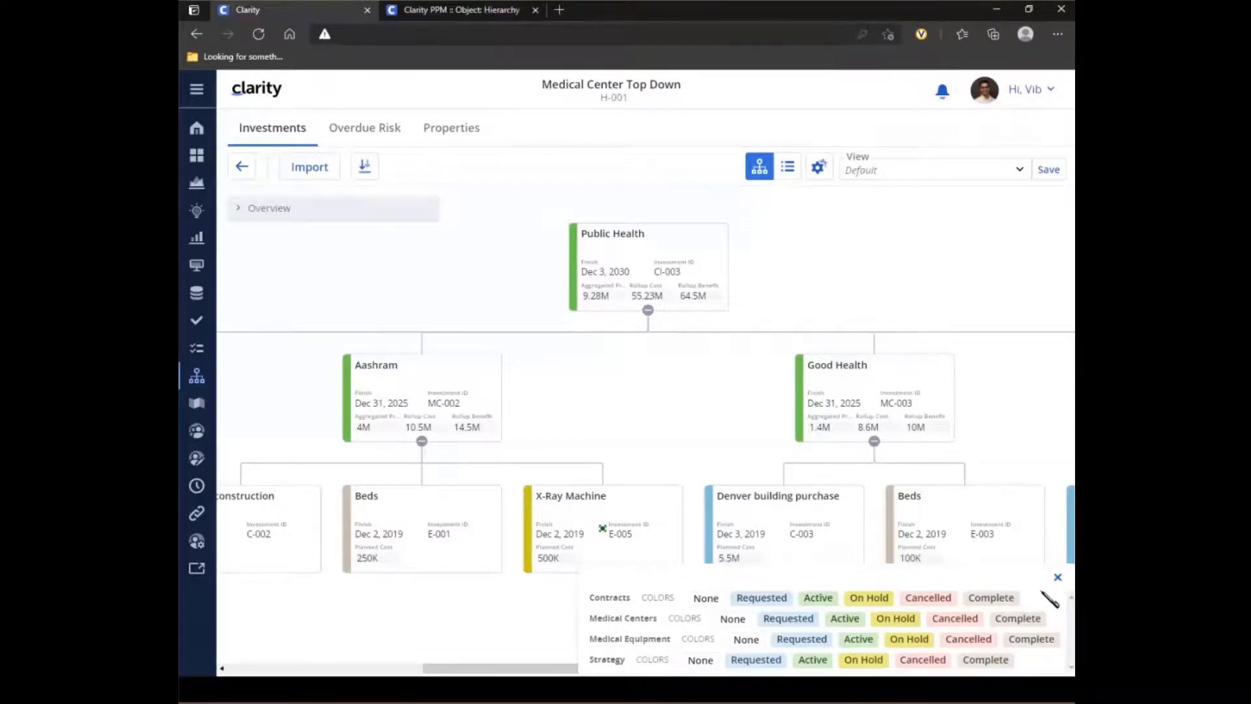
pyautogui.click(1057, 577)
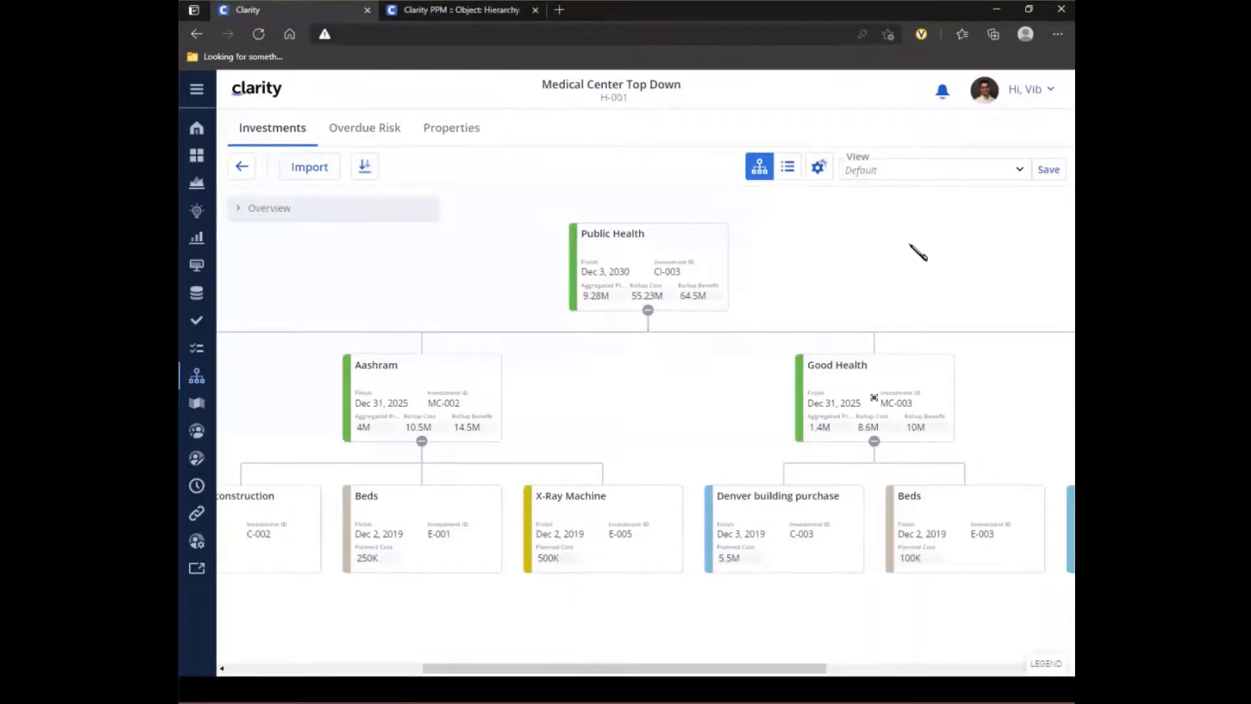
pyautogui.click(819, 169)
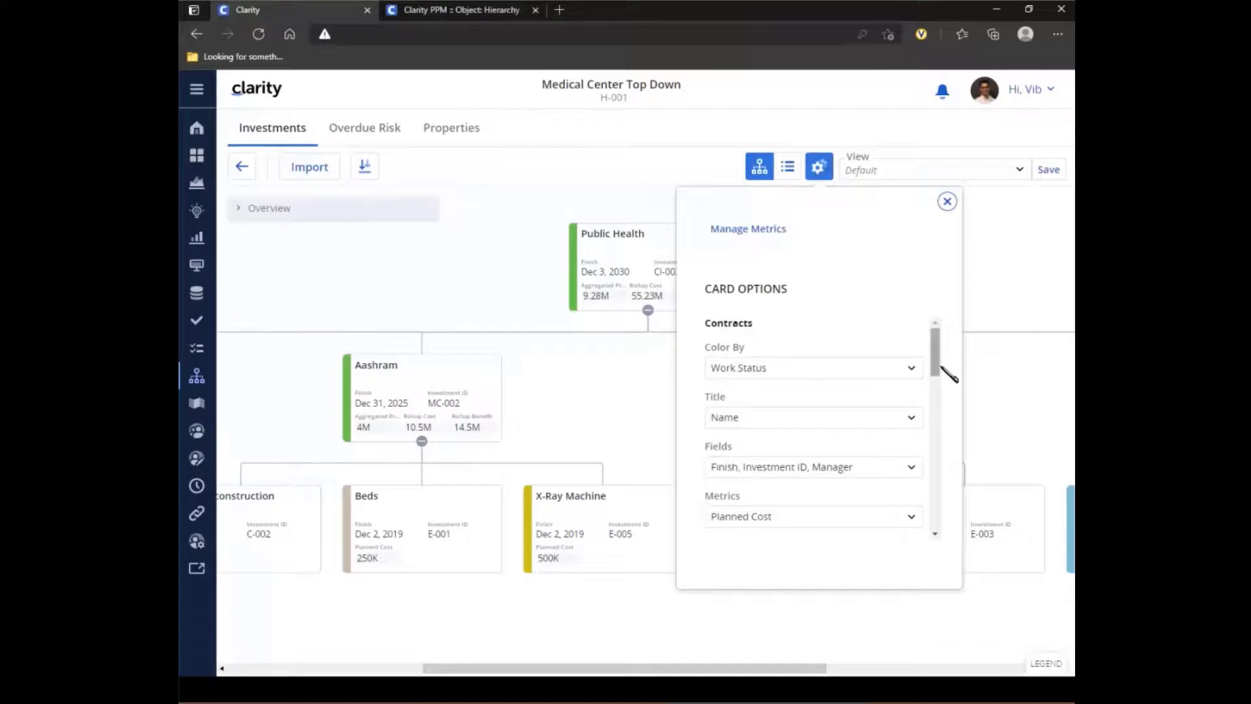
pyautogui.scroll(-3, 948, 378)
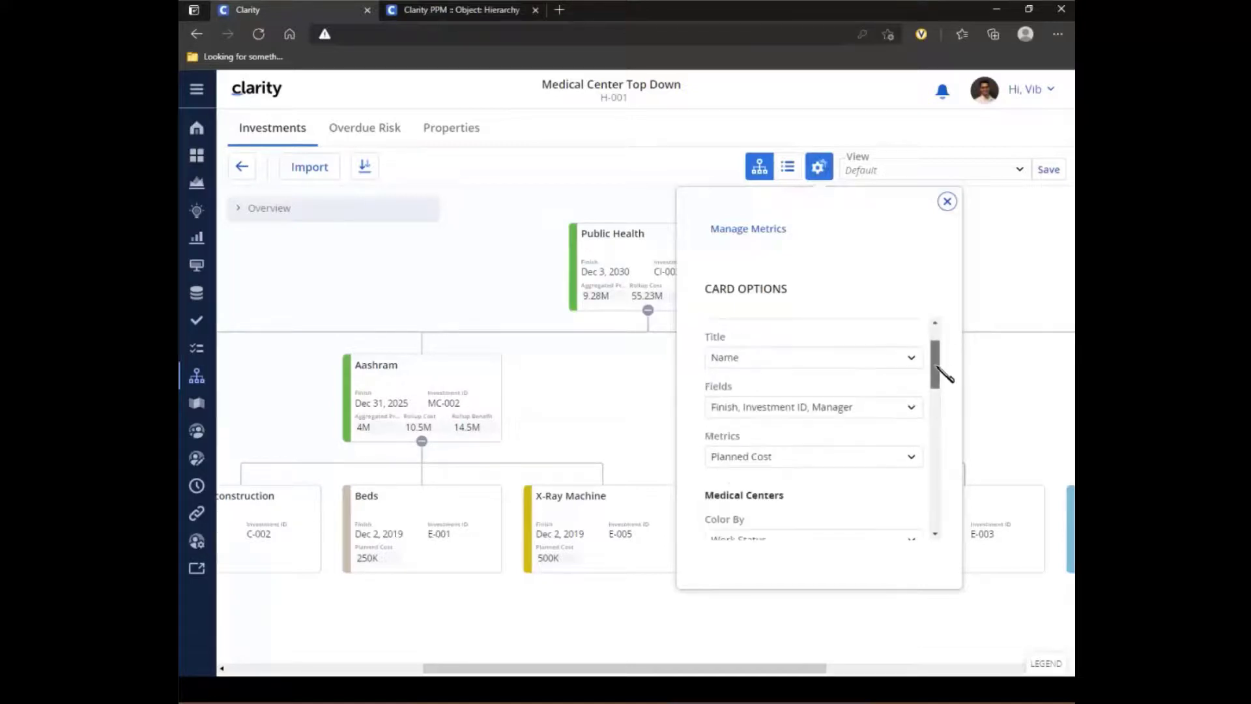
pyautogui.moveTo(936, 373); pyautogui.dragTo(935, 376)
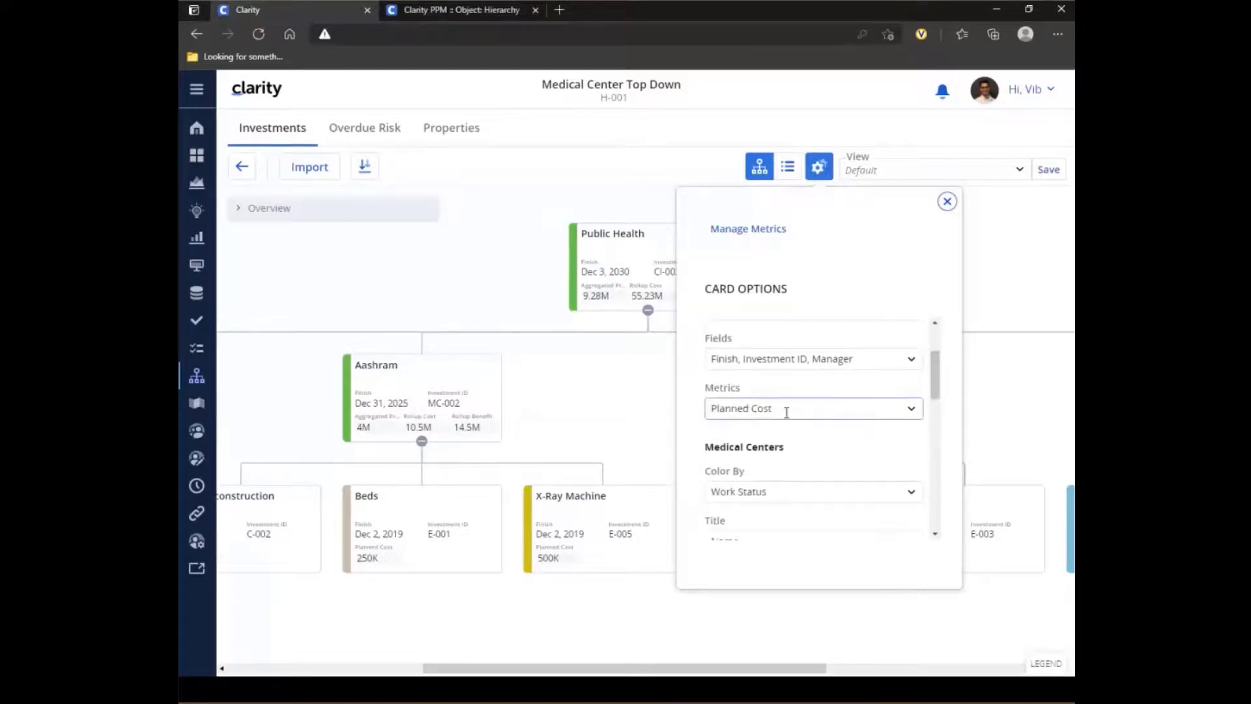
pyautogui.moveTo(938, 388); pyautogui.dragTo(937, 409)
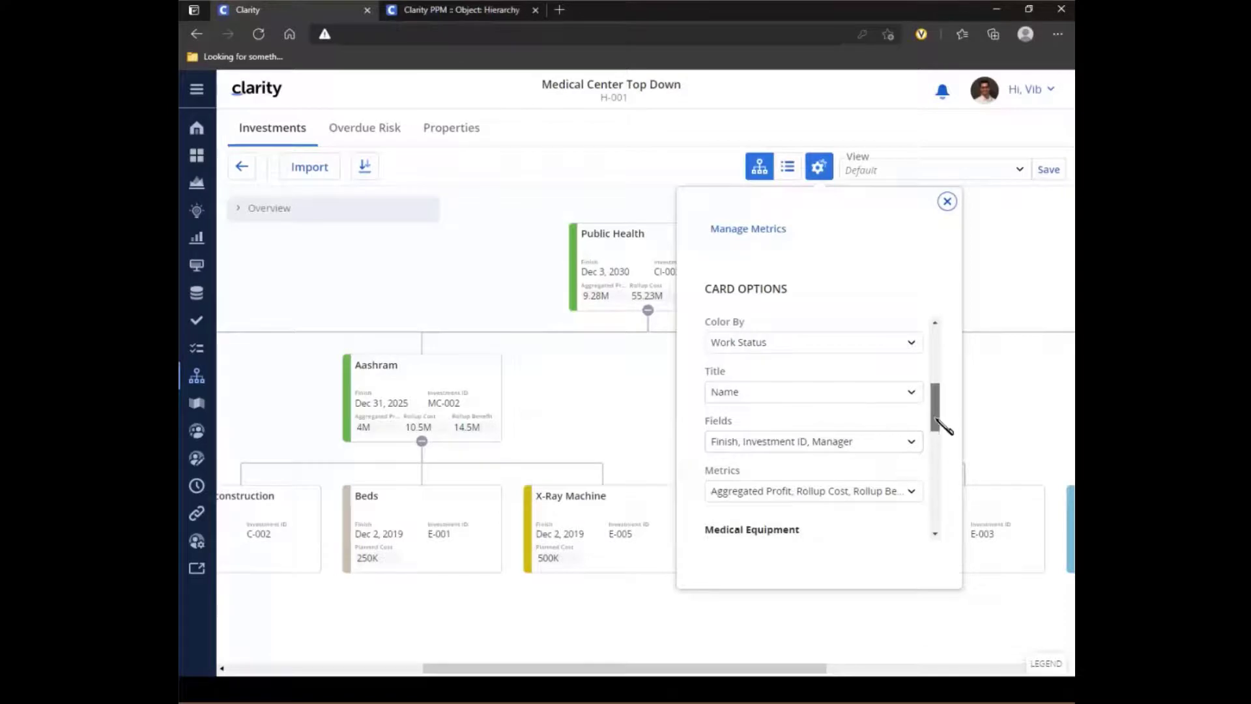
pyautogui.moveTo(936, 419); pyautogui.dragTo(940, 462)
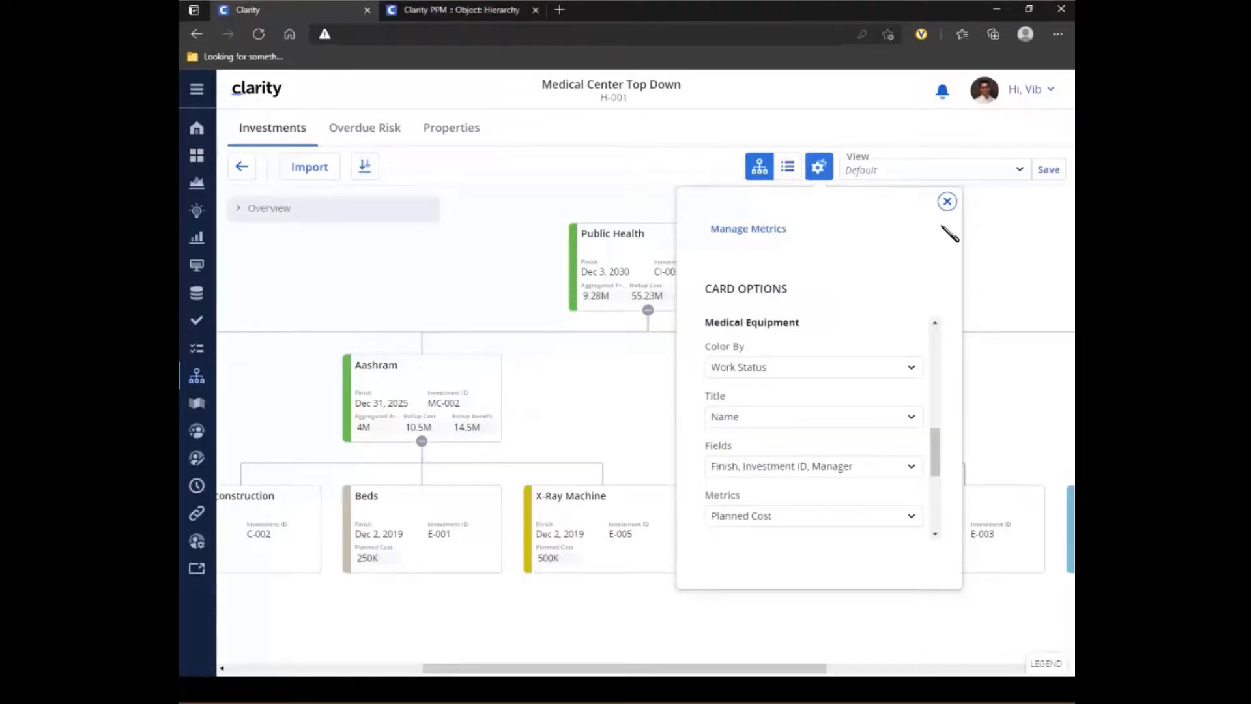
pyautogui.click(945, 203)
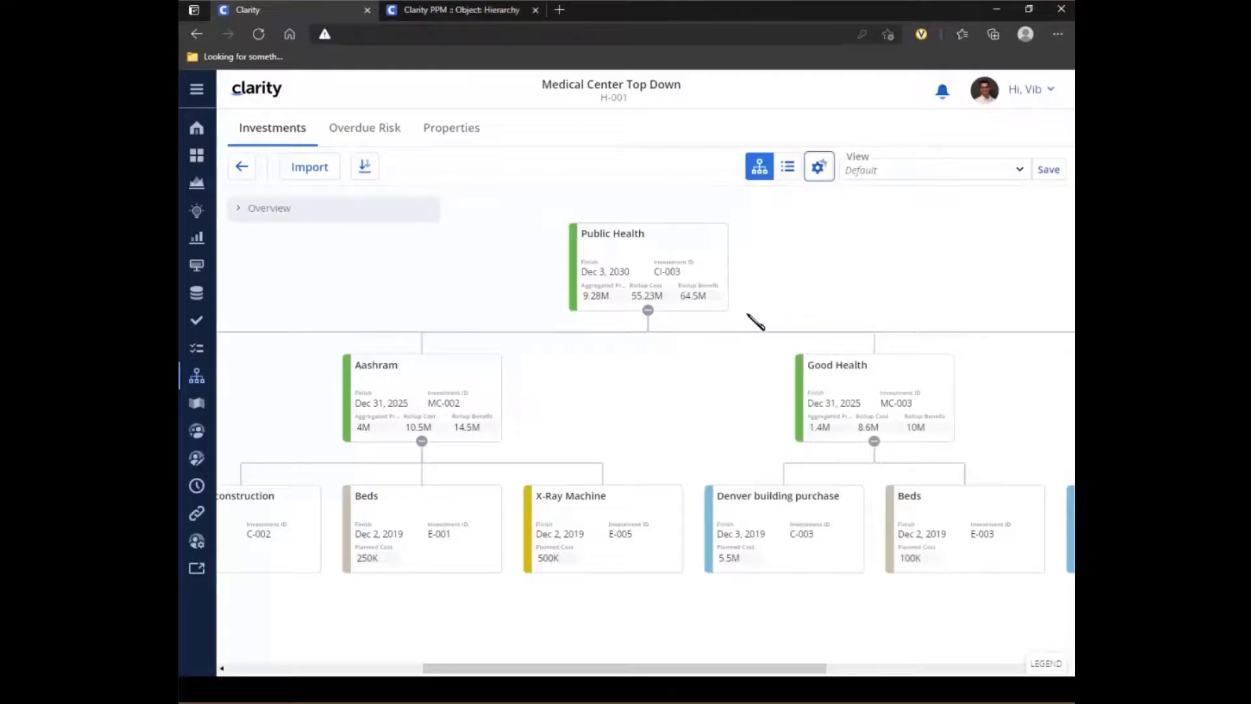
# - Expand the hierarchy overview, shift the visible area slightly with it, and collapse the overview again
pyautogui.click(238, 208)
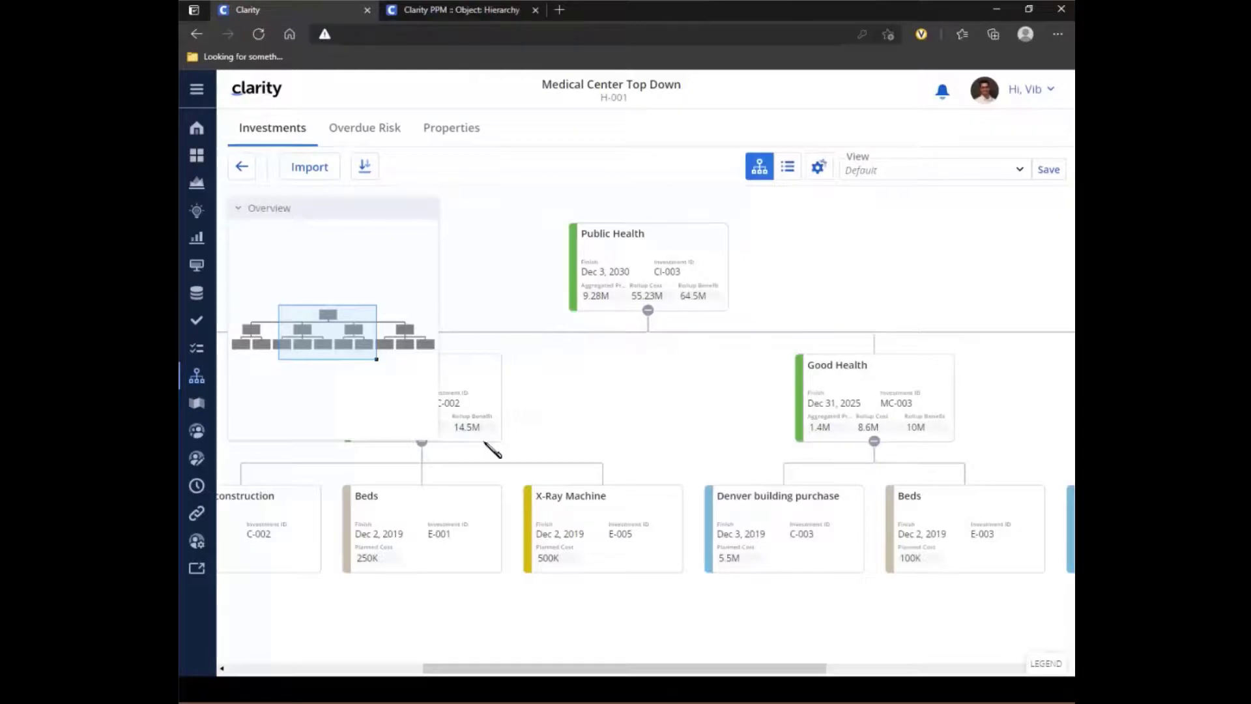
pyautogui.moveTo(329, 337)
pyautogui.mouseDown()
pyautogui.moveTo(276, 337)
pyautogui.moveTo(399, 337)
pyautogui.moveTo(326, 337)
pyautogui.mouseUp()
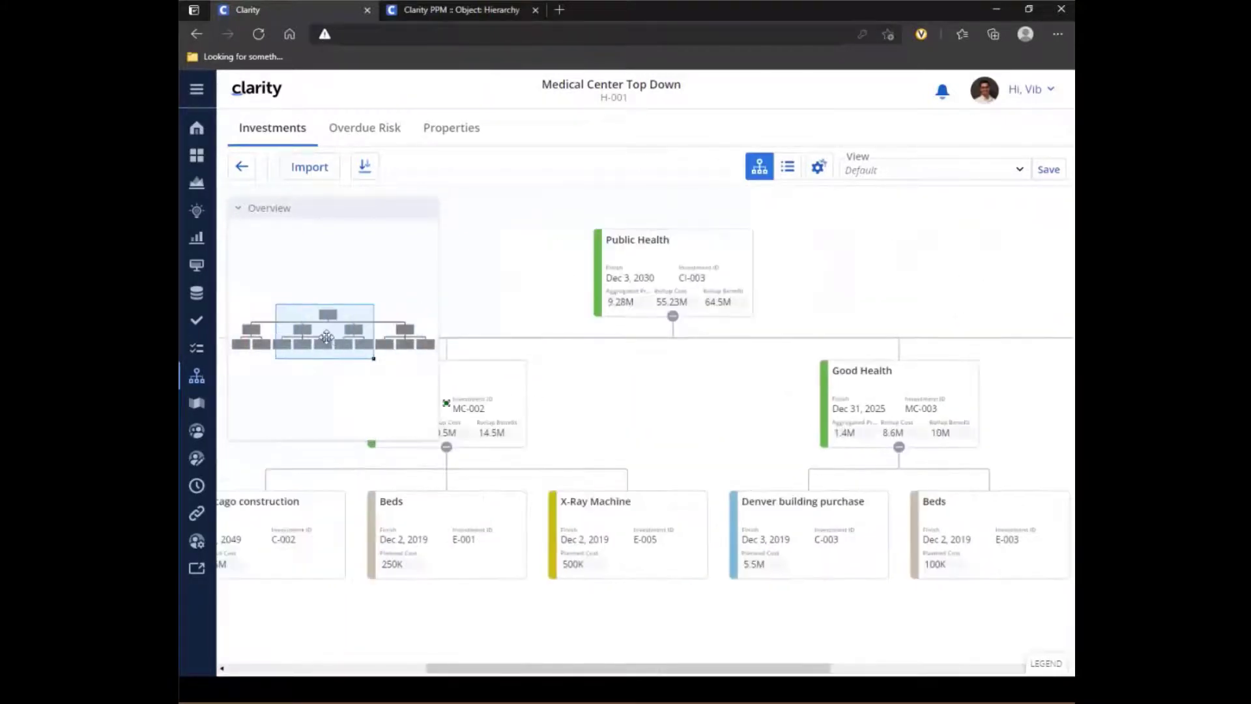
pyautogui.click(239, 209)
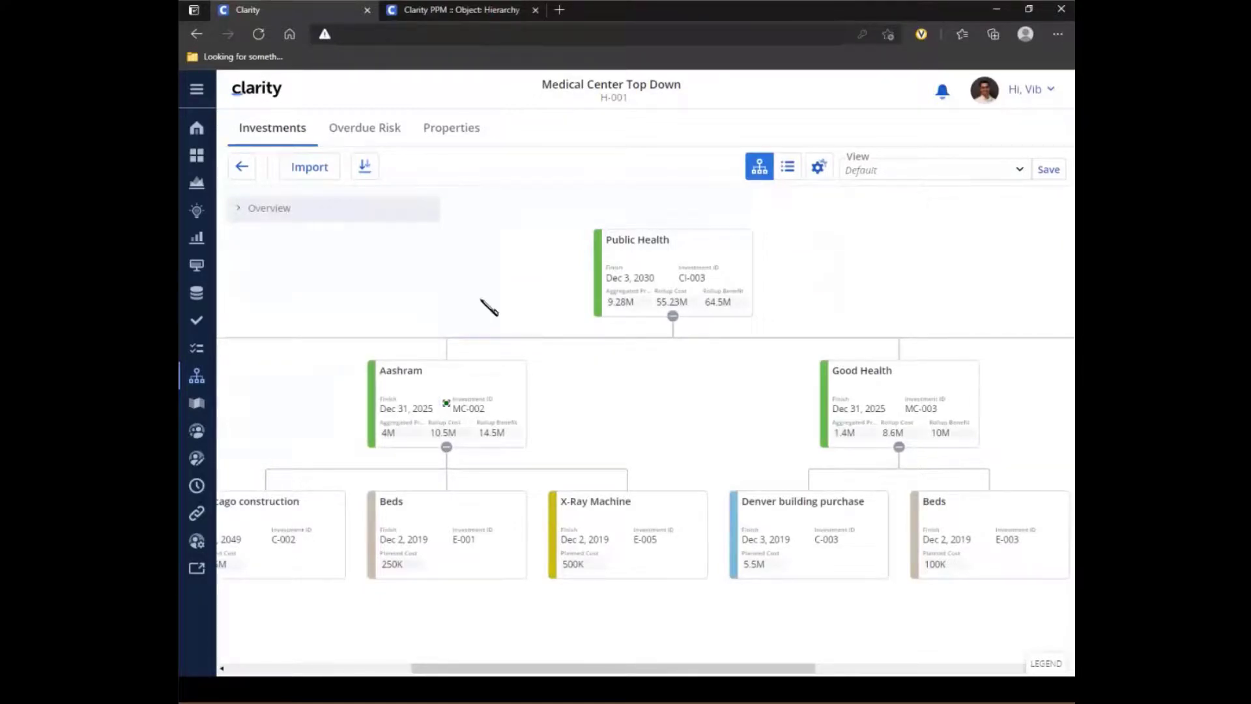
# - Open the hierarchy's metric management and inspect the definition of the Rollup Benefit aggregation metric without changing it
pyautogui.click(819, 170)
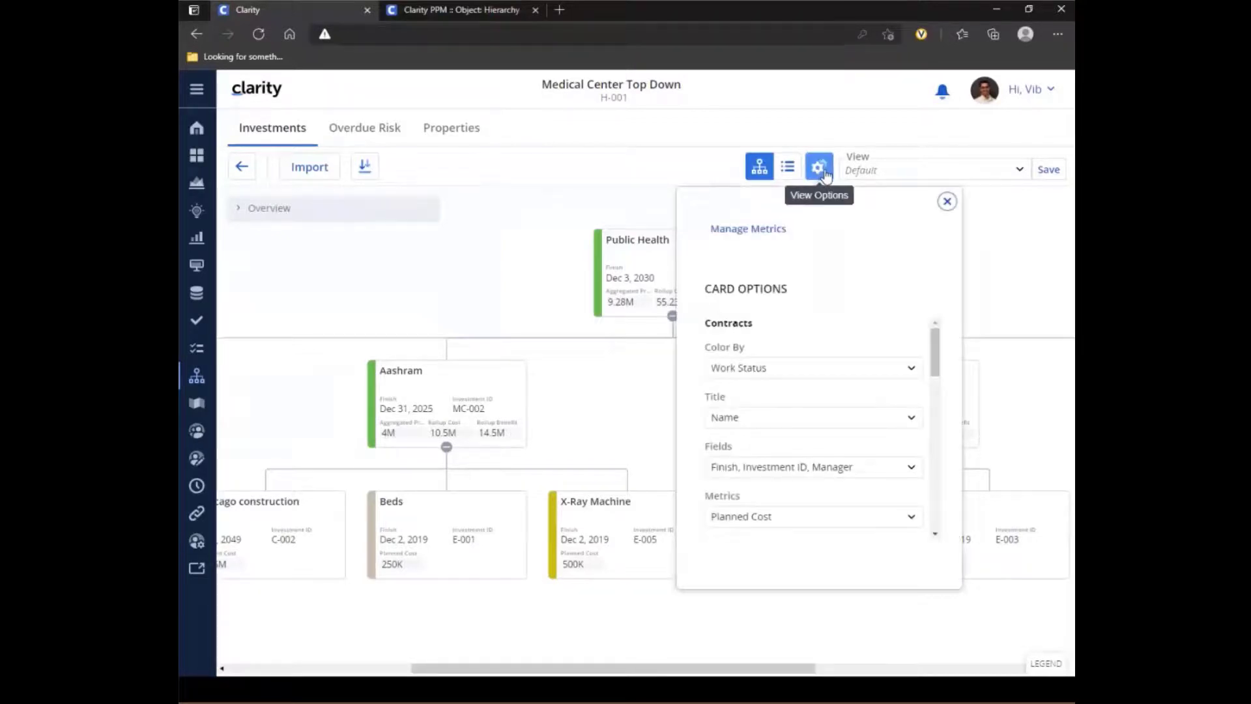
pyautogui.click(734, 240)
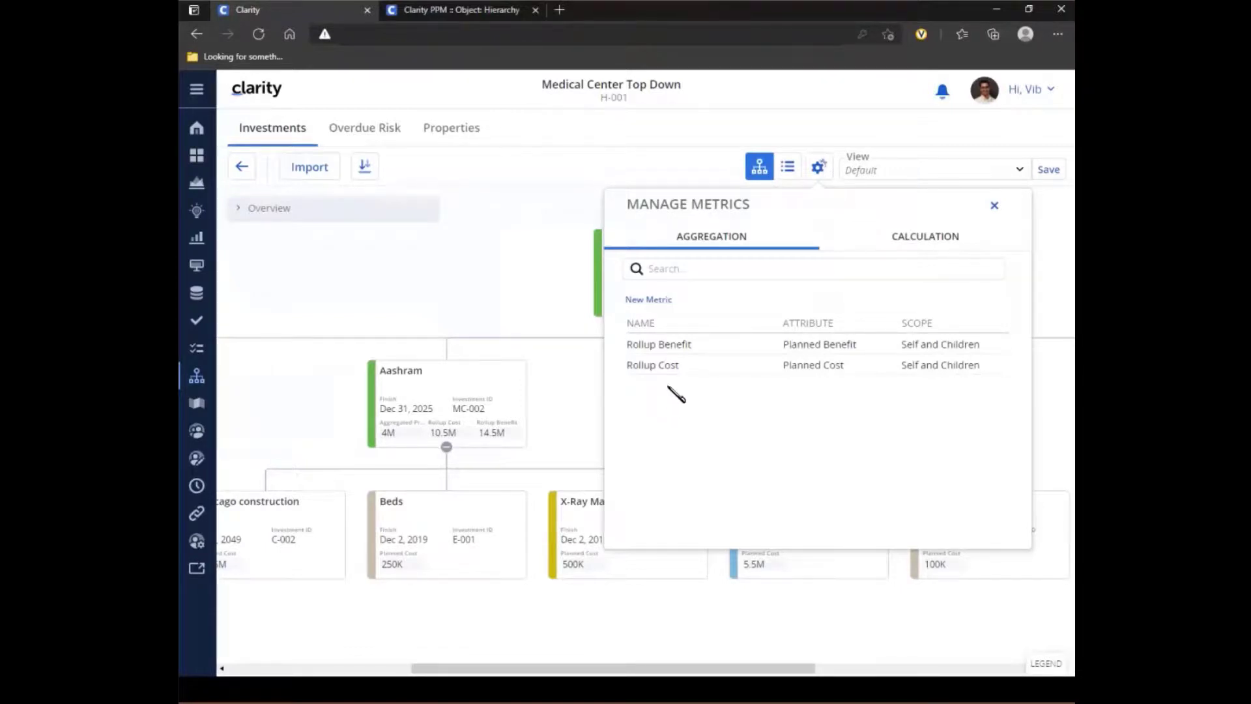
pyautogui.moveTo(675, 347)
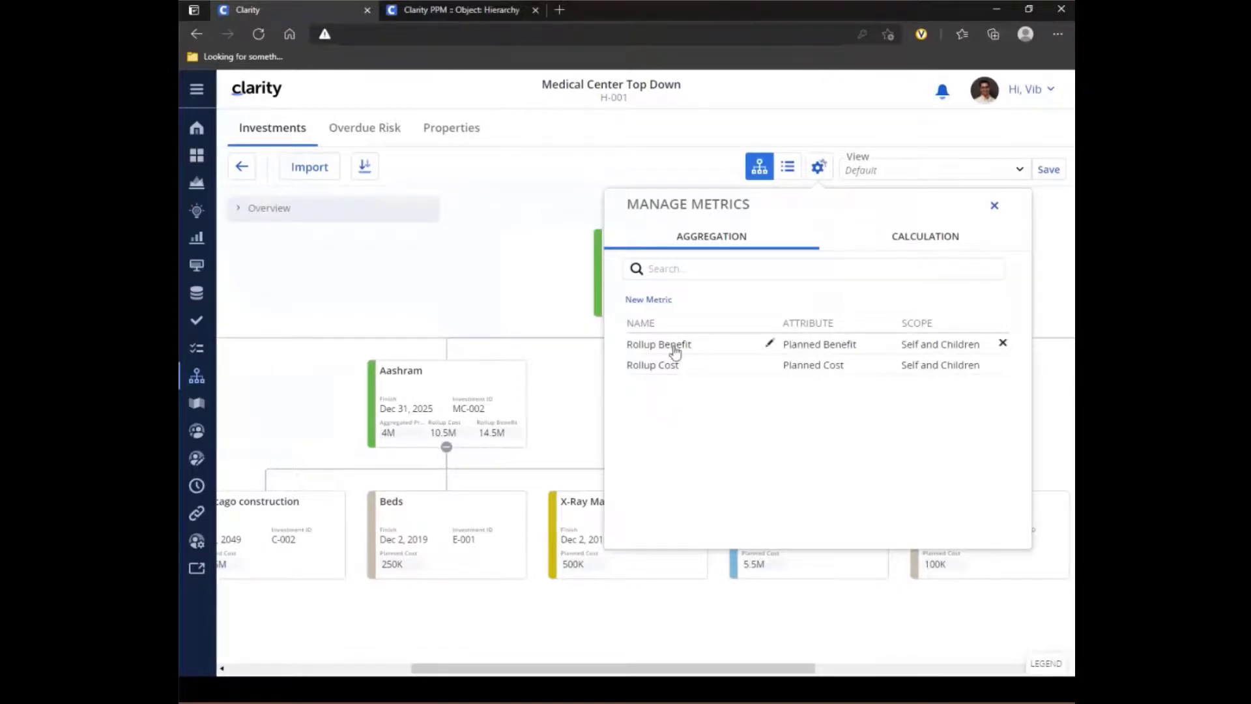
pyautogui.click(770, 345)
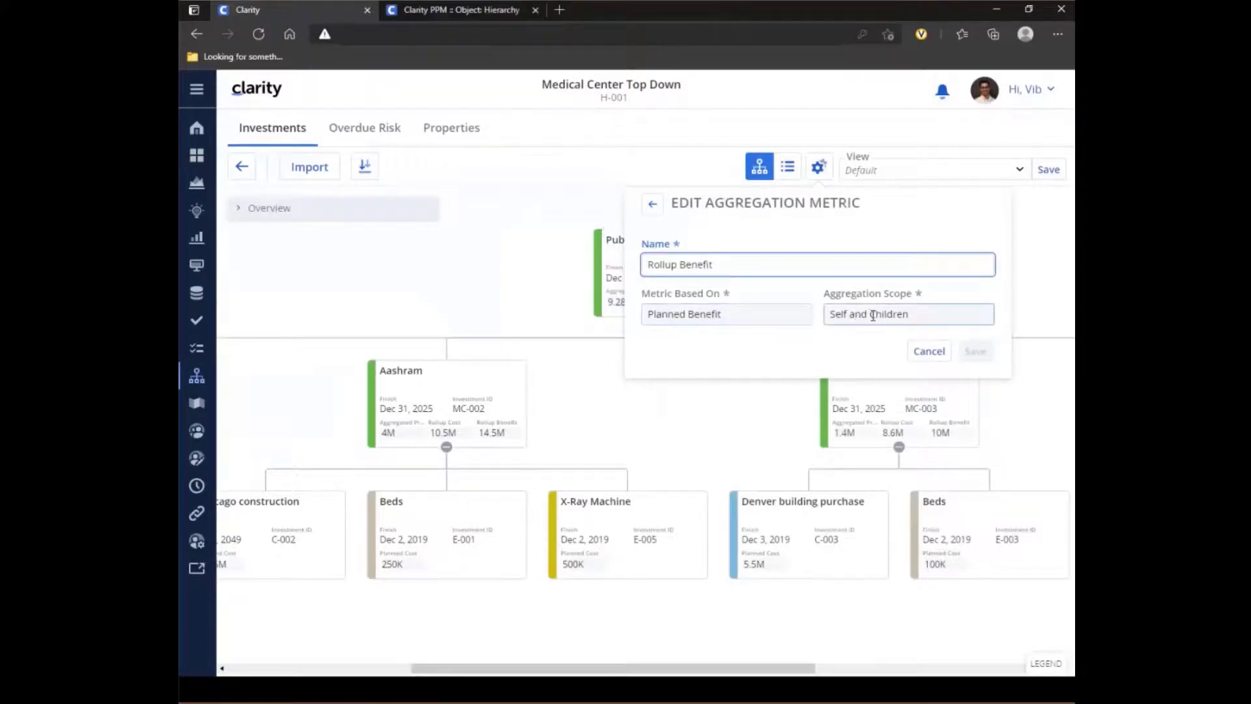
pyautogui.click(929, 352)
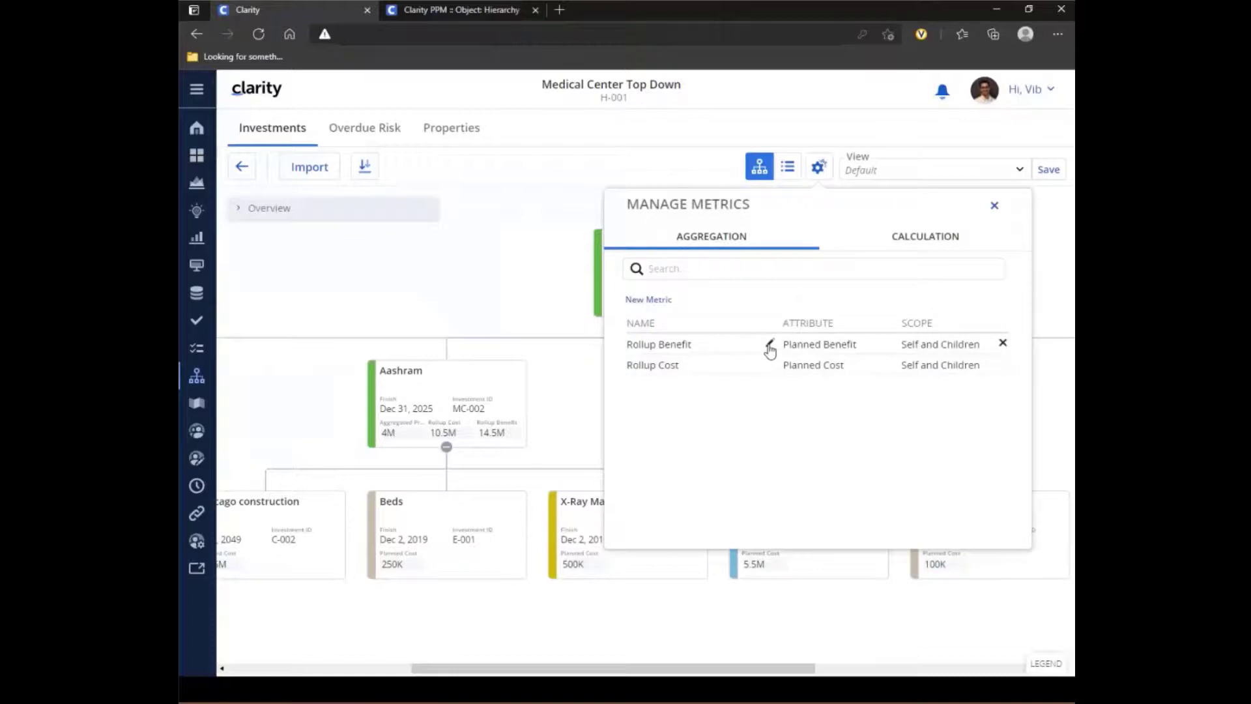
pyautogui.click(769, 346)
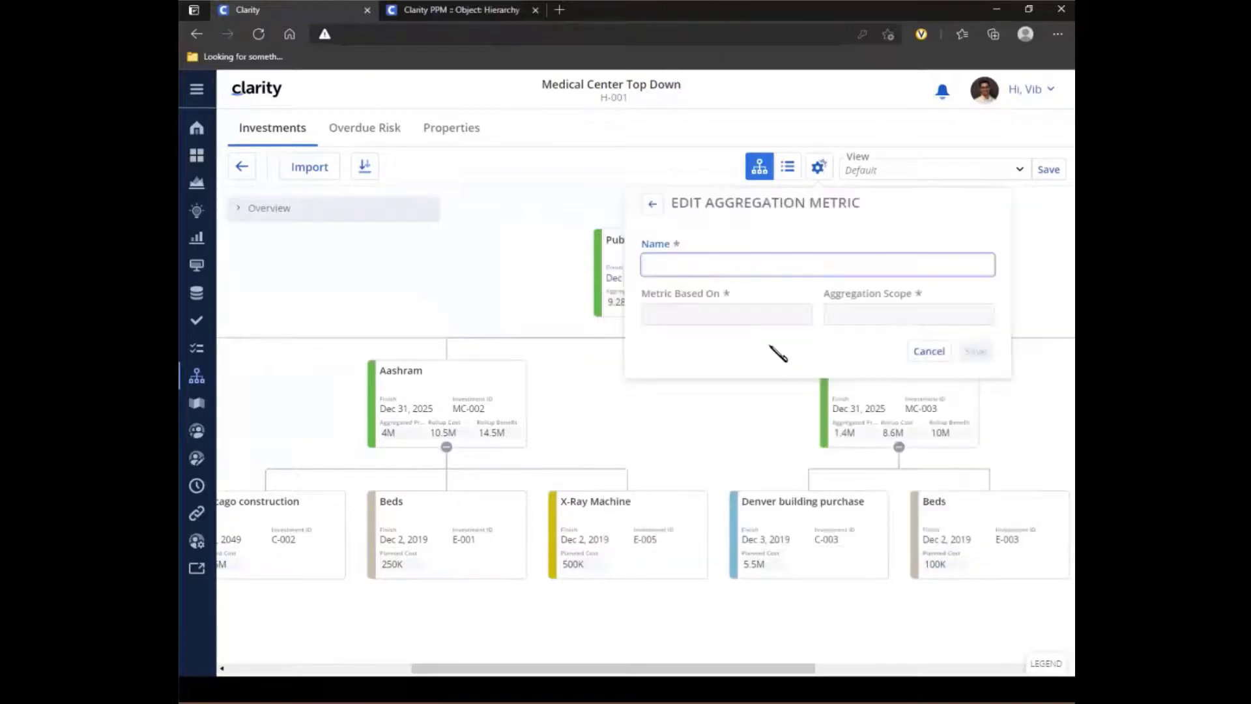
pyautogui.click(929, 351)
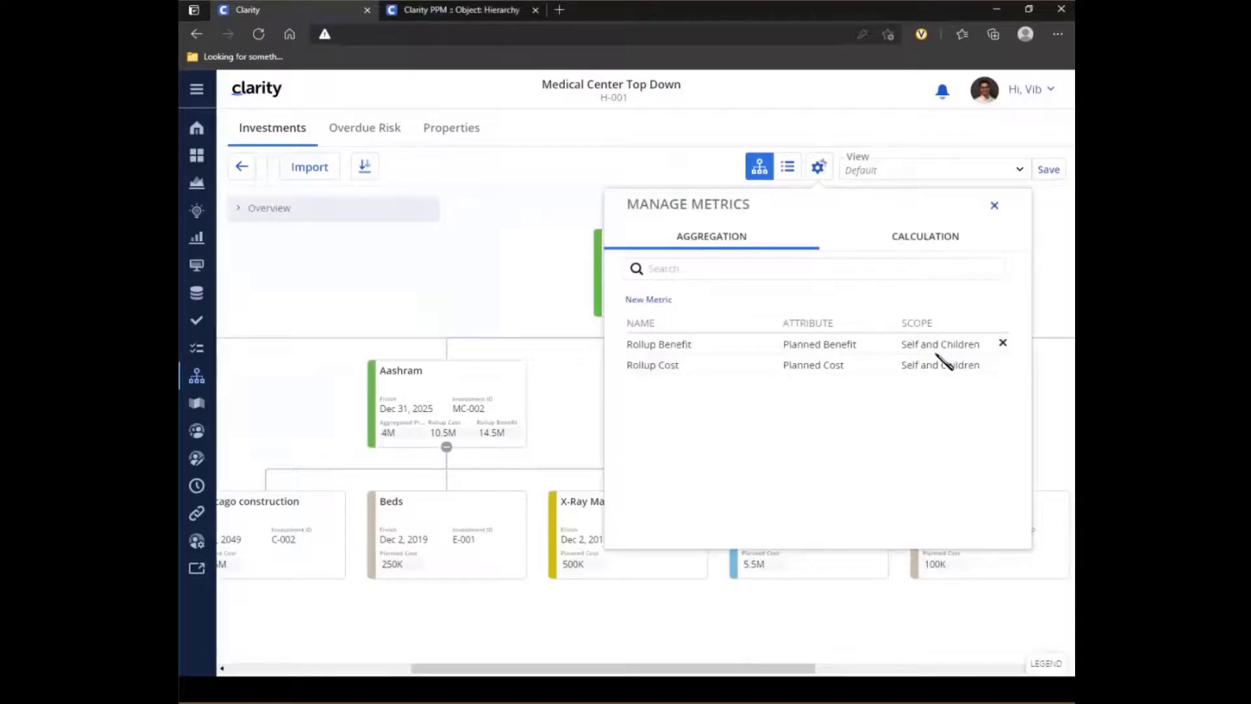
# - Inspect the definition of the Aggregated Profit calculation metric and return to the metric list
pyautogui.click(914, 237)
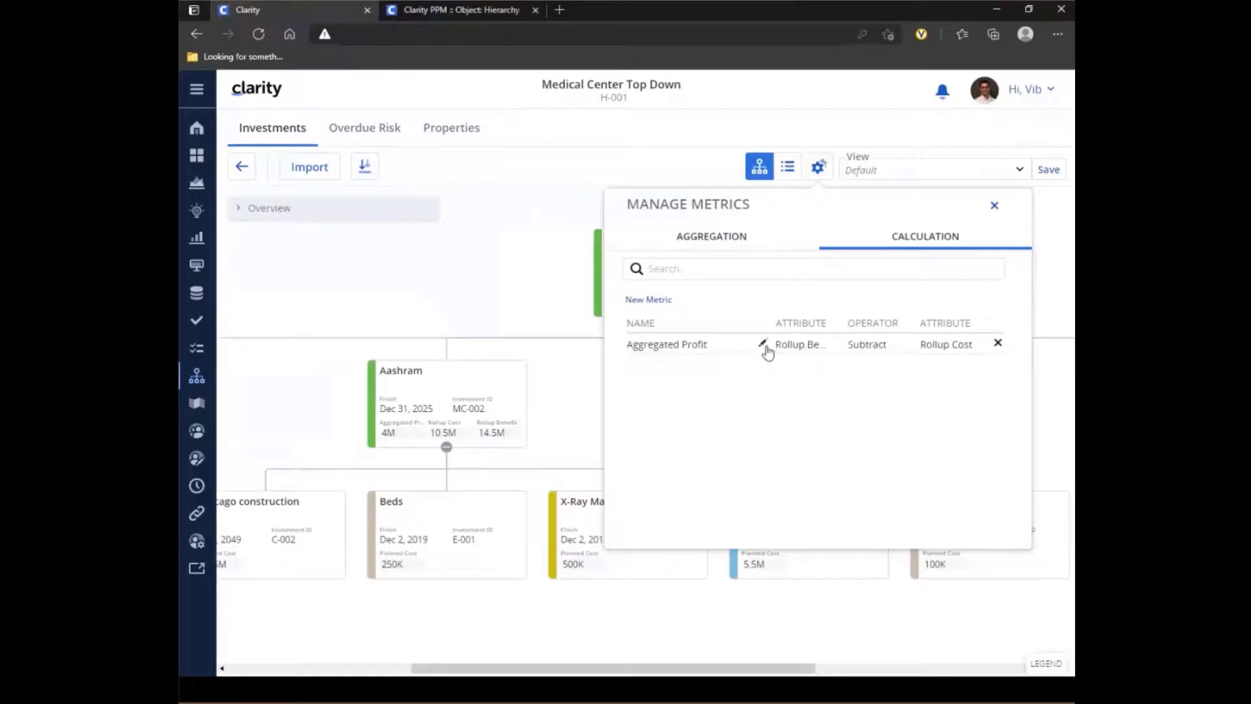
pyautogui.click(762, 344)
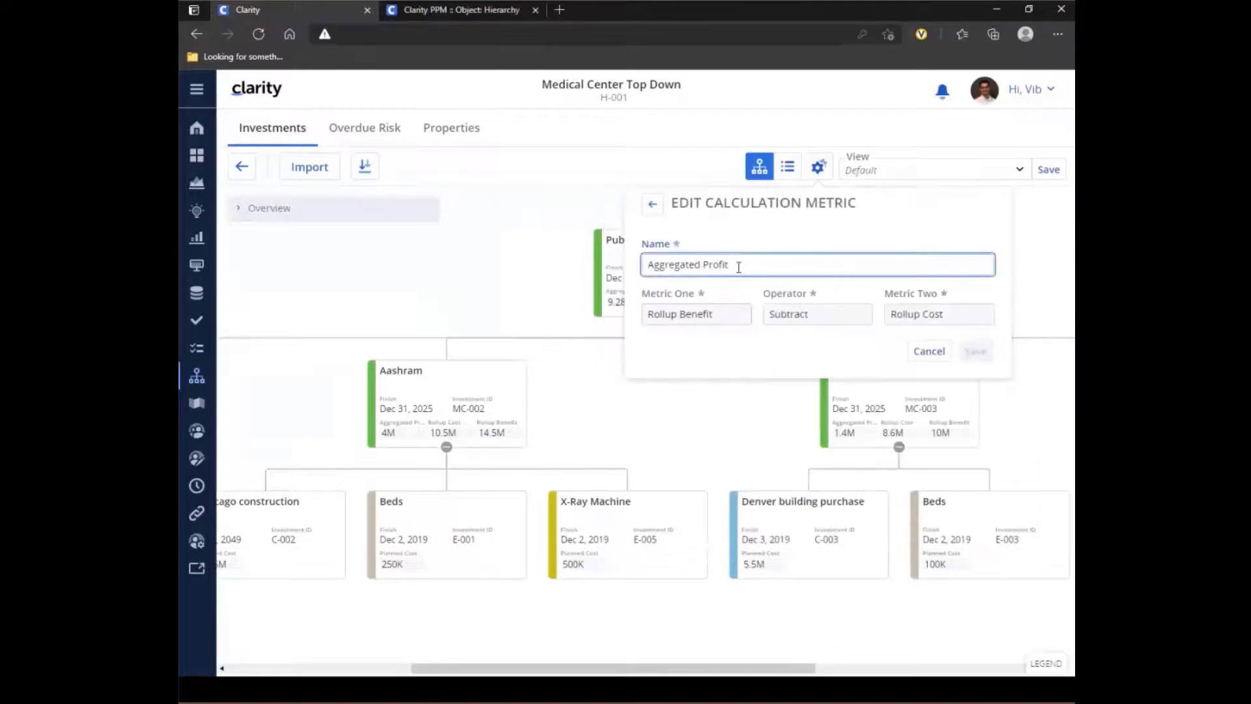
pyautogui.click(651, 207)
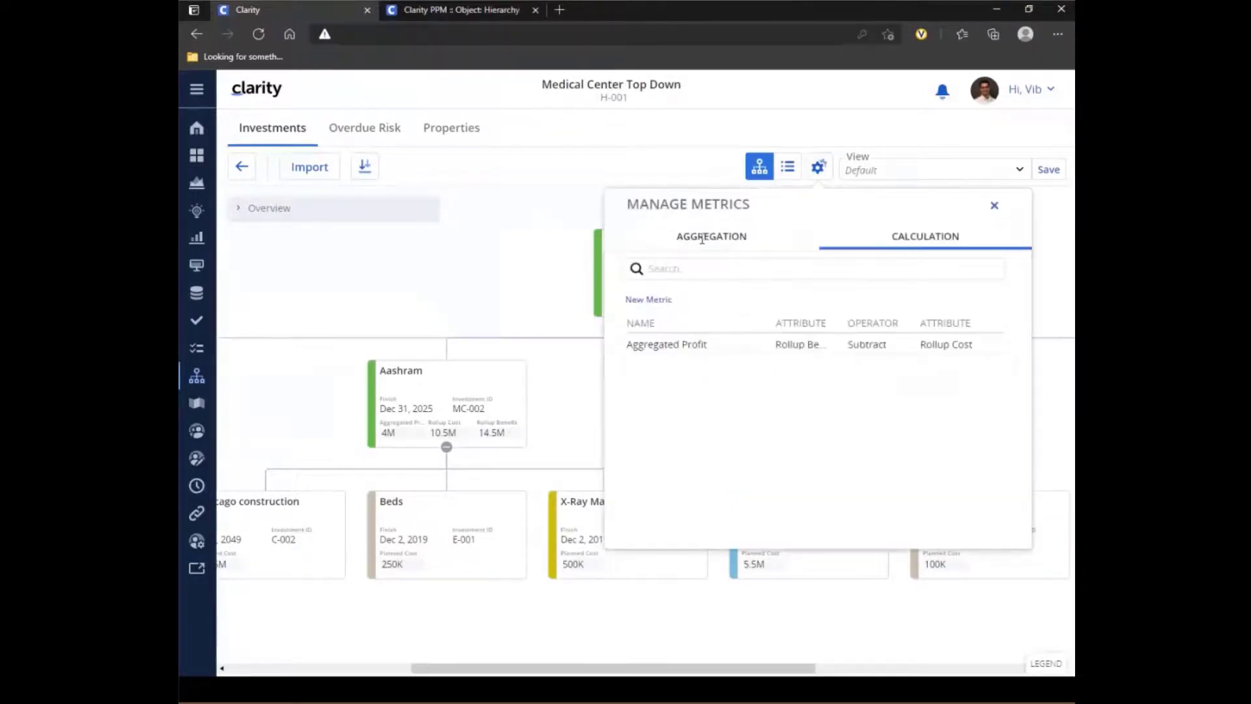
# - Start a new aggregation metric named Planned Cost, based on the Planned Cost attribute, with the Children Only aggregation scope
pyautogui.click(716, 236)
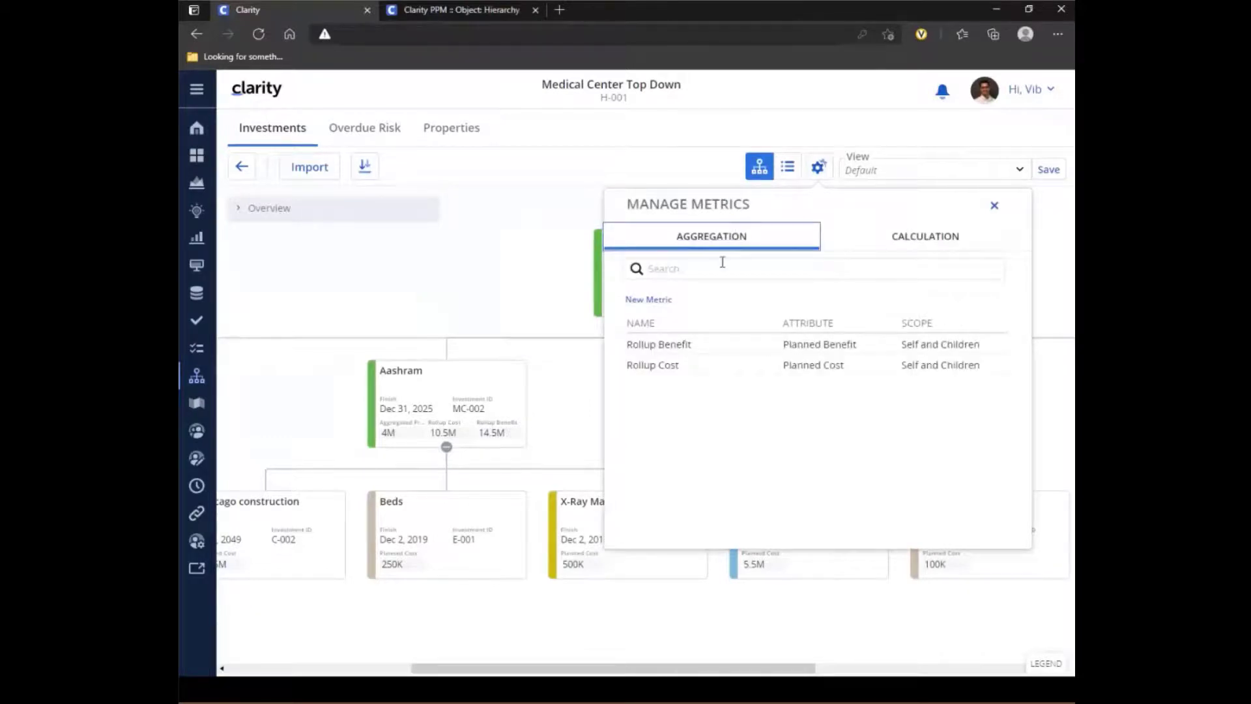
pyautogui.click(632, 301)
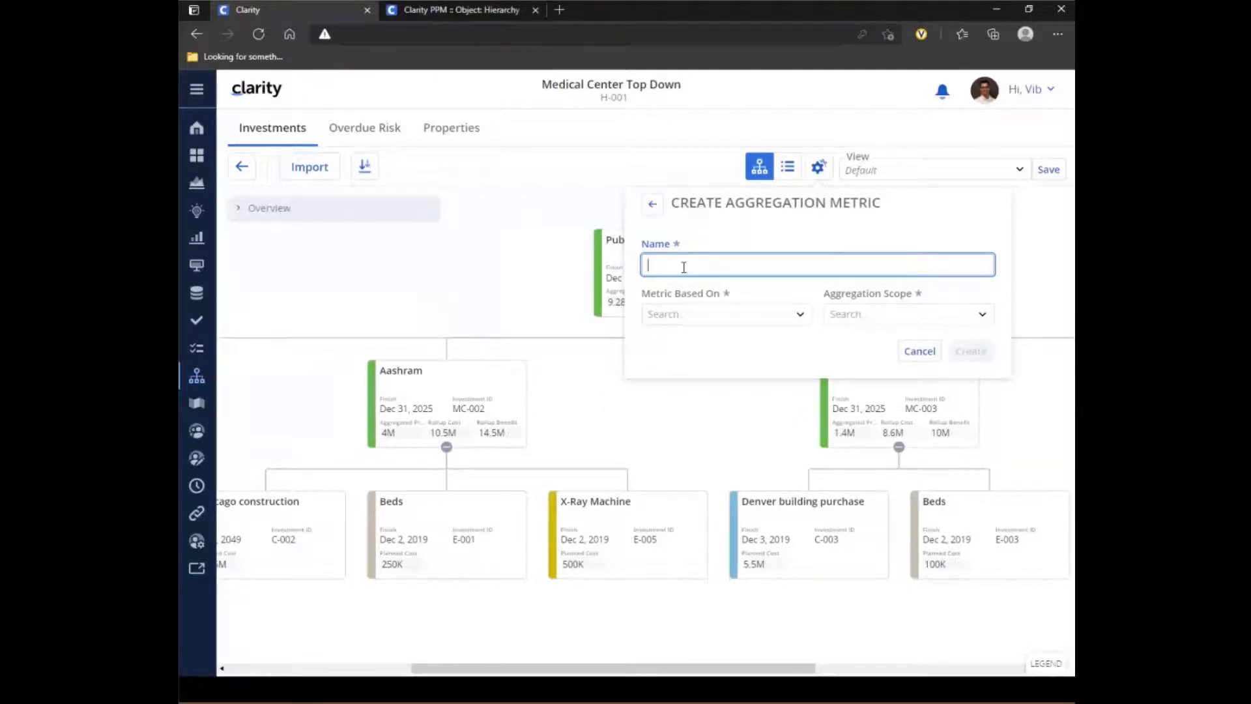
pyautogui.write('Planned Cost')
pyautogui.click(800, 315)
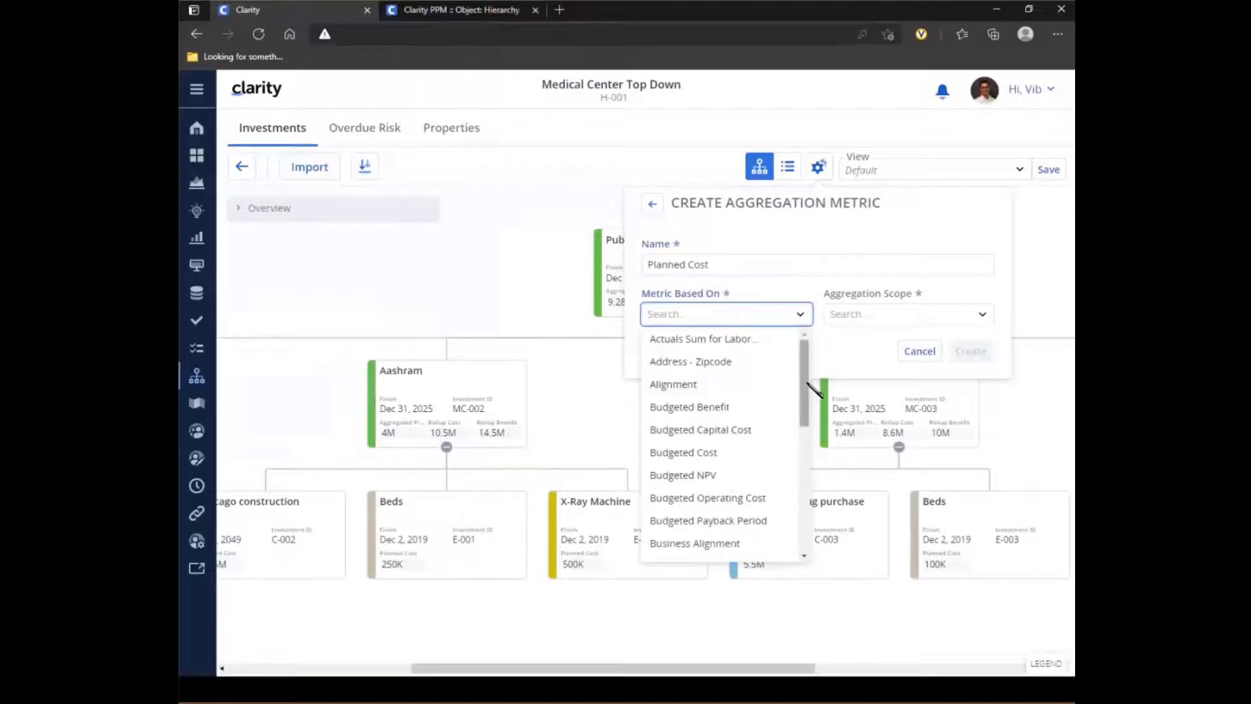
pyautogui.scroll(-1, 810, 422)
pyautogui.scroll(-5, 810, 424)
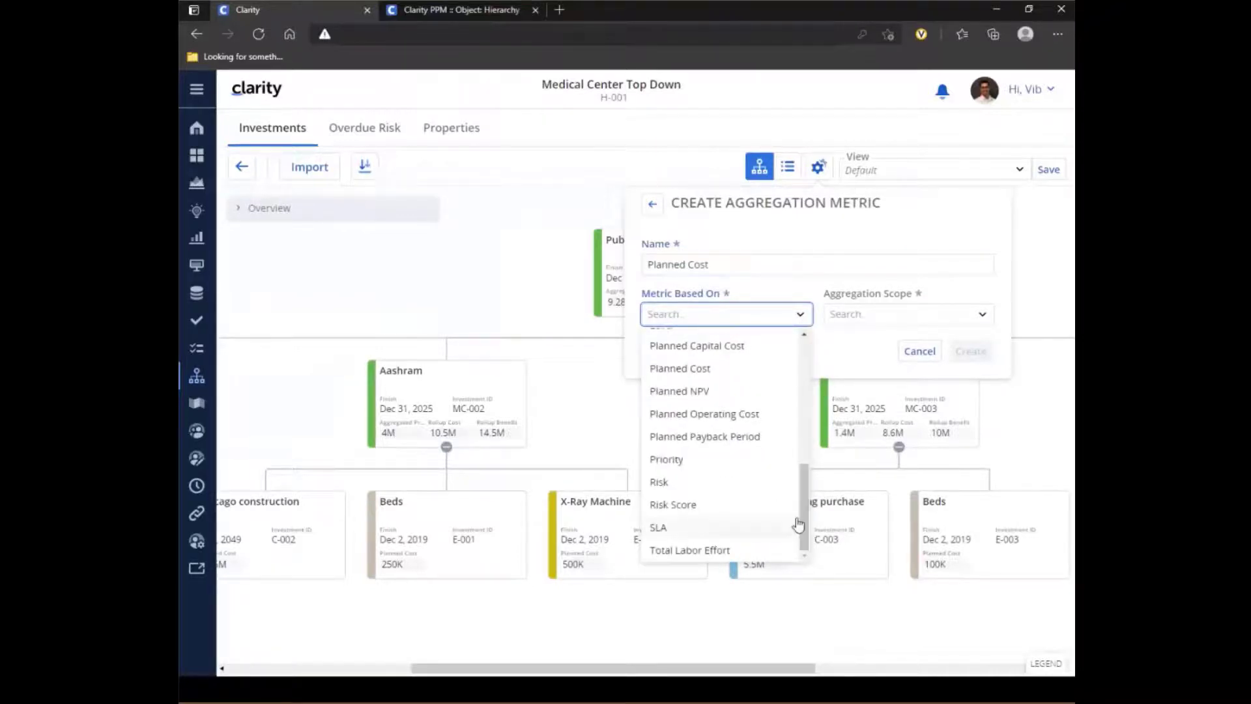
pyautogui.scroll(2, 795, 377)
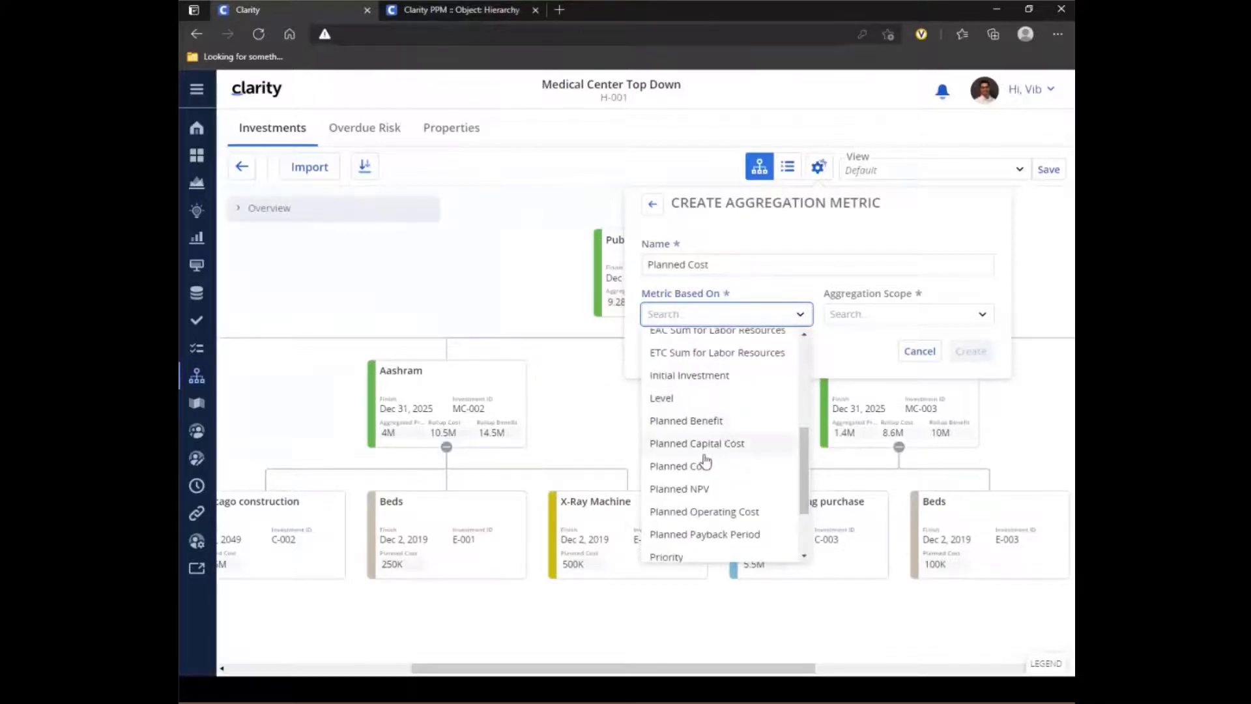
pyautogui.click(720, 461)
pyautogui.click(907, 313)
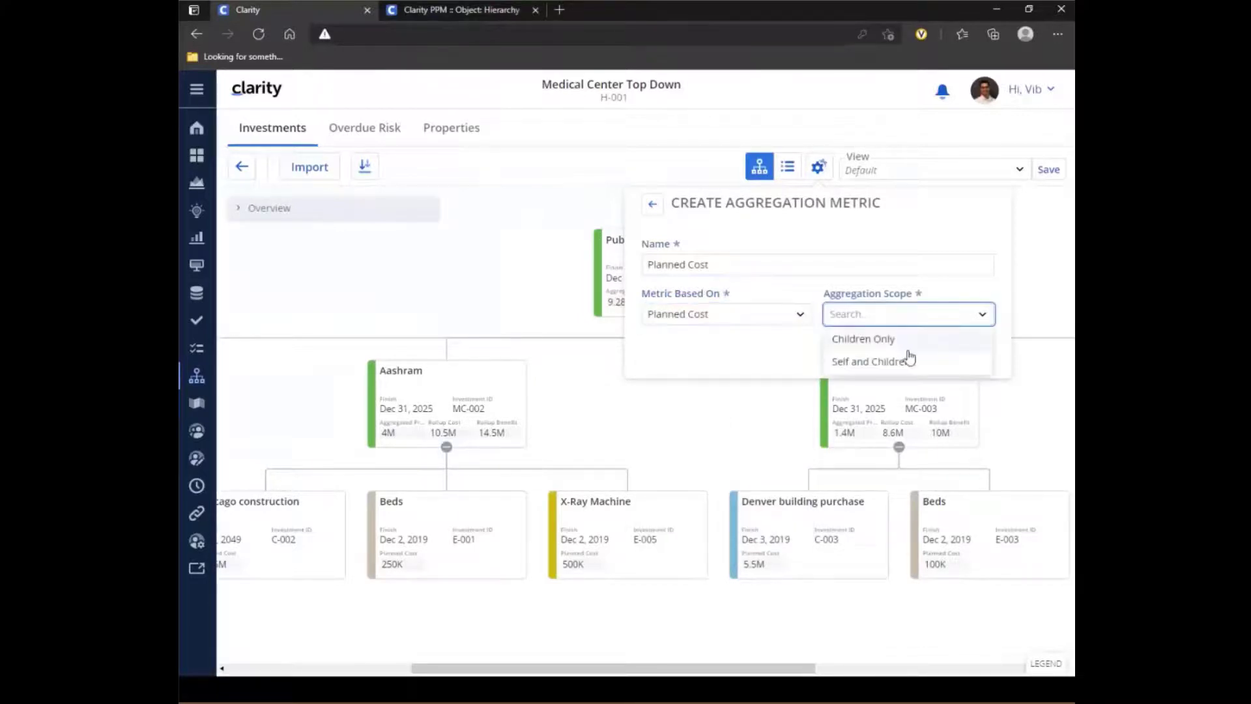
pyautogui.click(901, 343)
# - Extend the new metric's name to Planned Cost of my children and create the metric
pyautogui.click(731, 264)
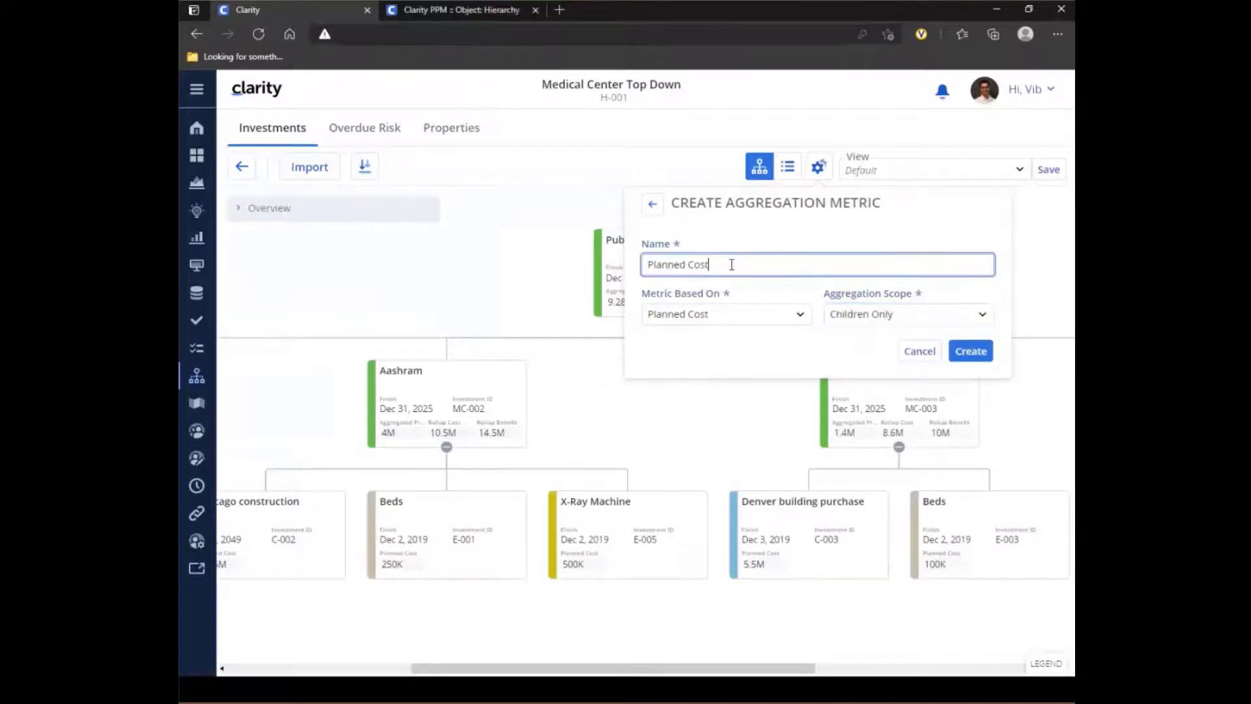
pyautogui.write('of my children')
pyautogui.click(957, 355)
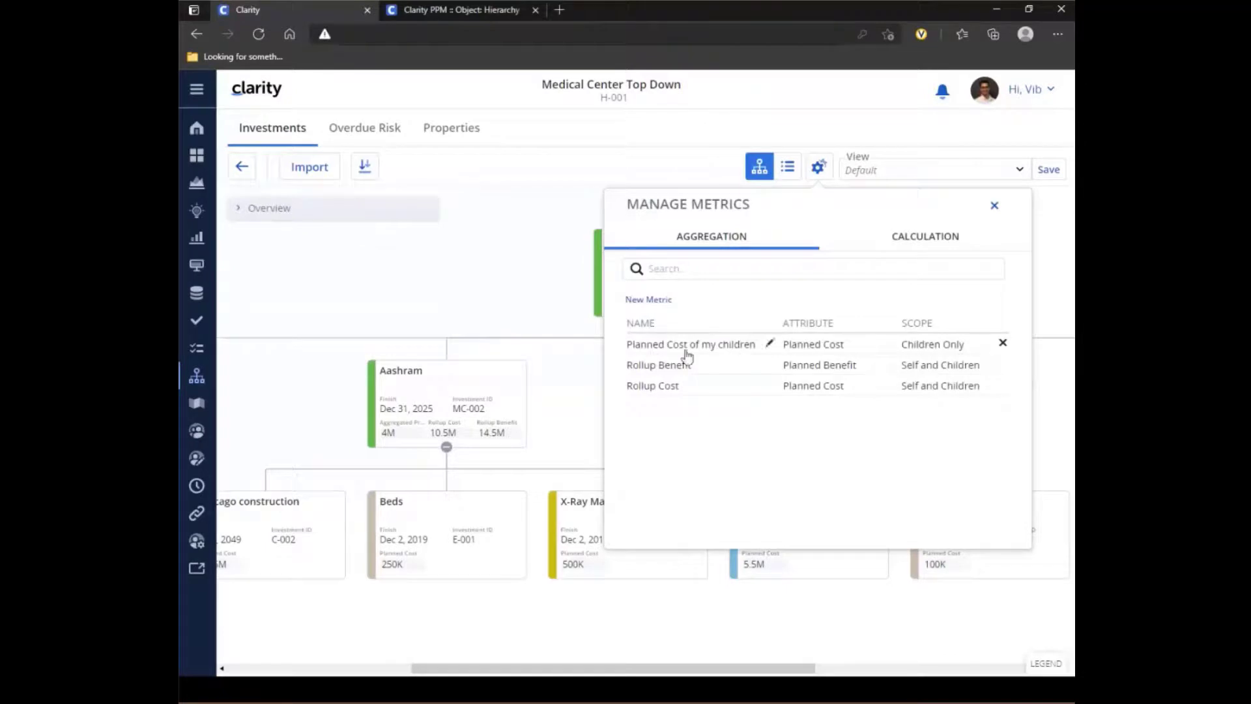
# - Start a new calculation metric named Loss with Planned Benefit as its first metric
pyautogui.click(926, 238)
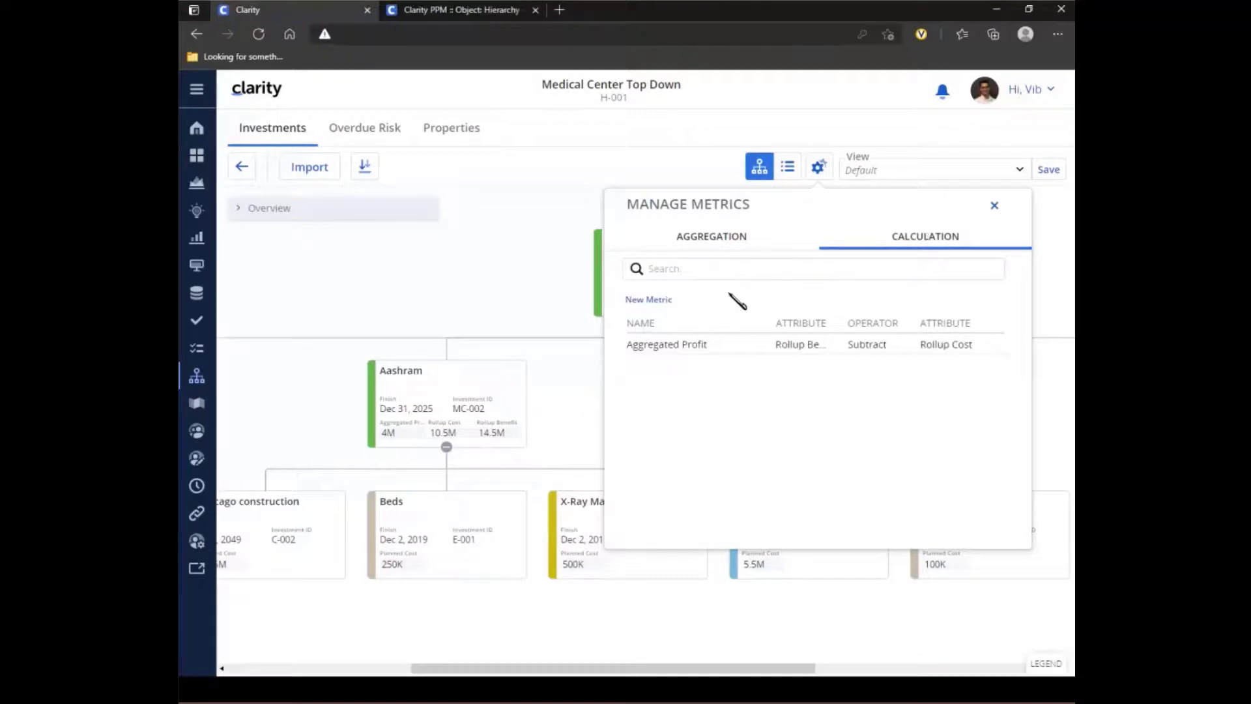
pyautogui.click(654, 302)
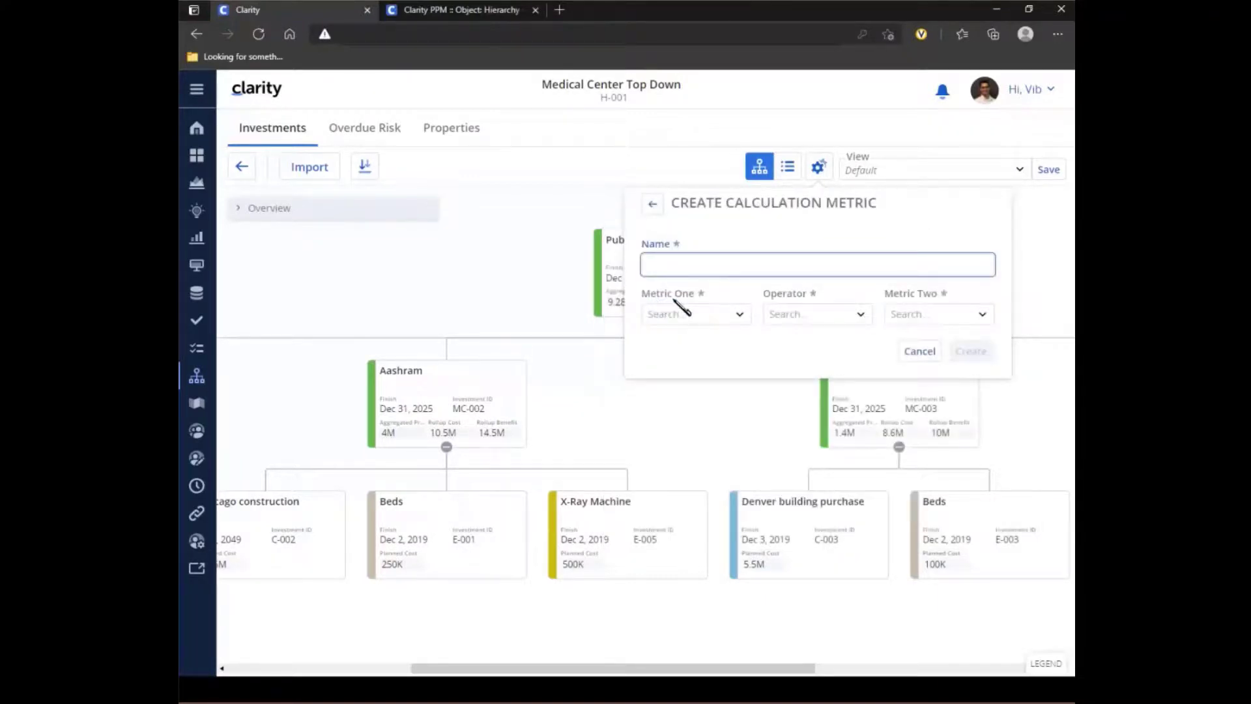
pyautogui.click(710, 265)
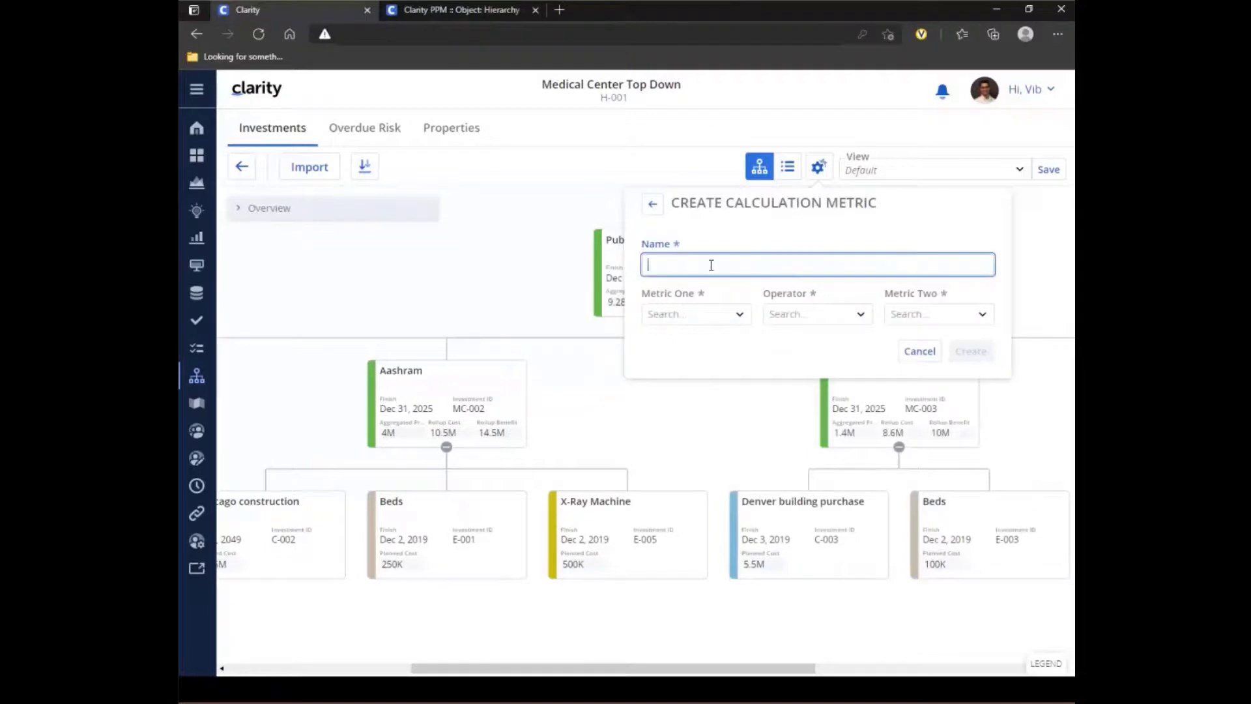
pyautogui.write('Loss')
pyautogui.click(733, 314)
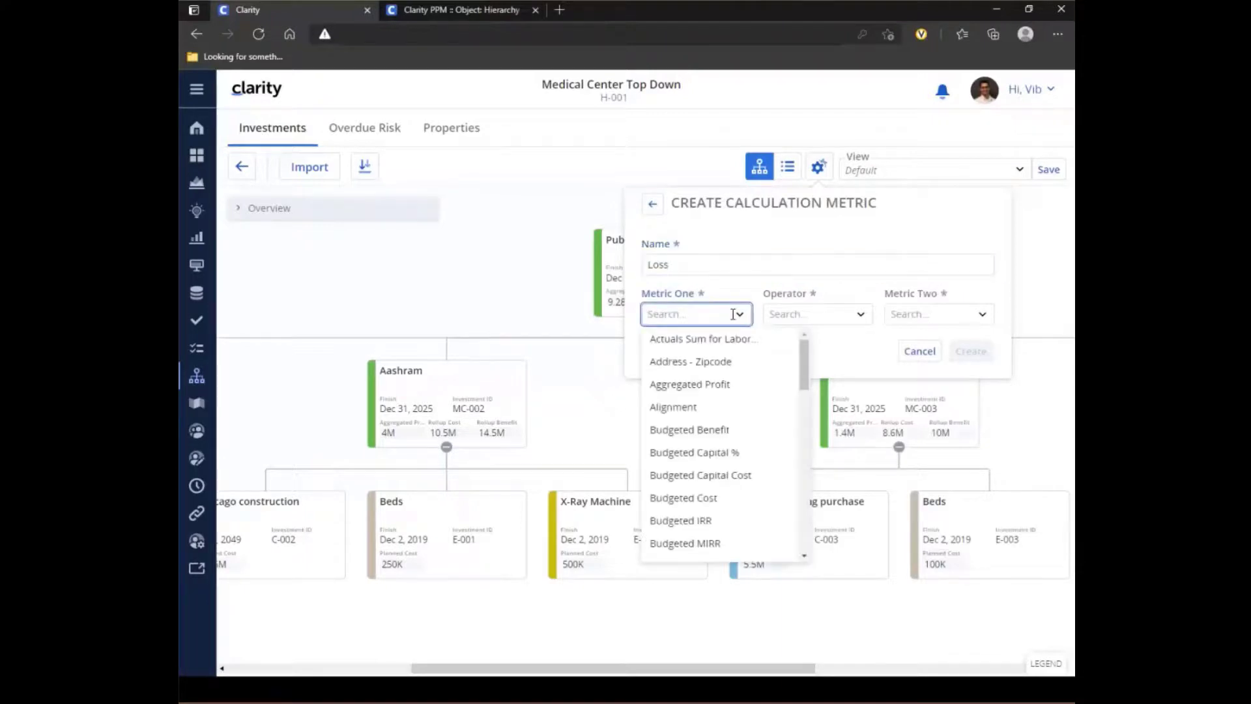
pyautogui.moveTo(804, 373); pyautogui.dragTo(813, 470)
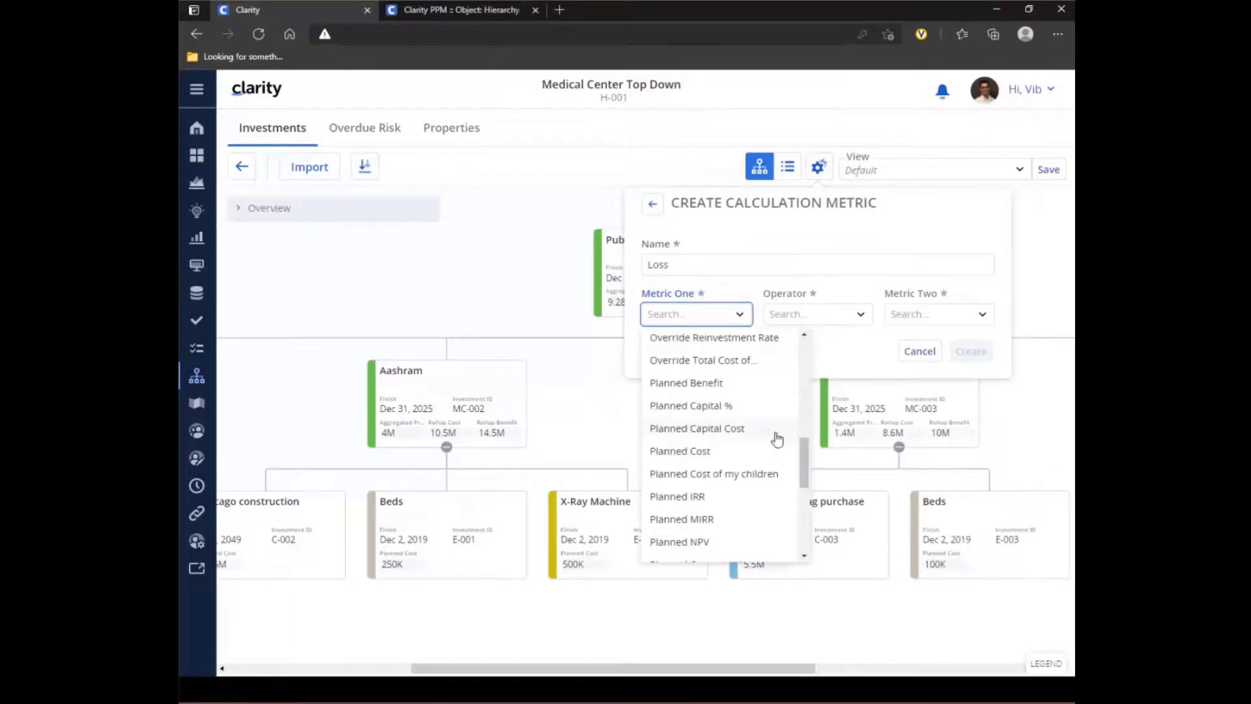
pyautogui.moveTo(810, 447)
pyautogui.mouseDown()
pyautogui.moveTo(813, 490)
pyautogui.moveTo(813, 459)
pyautogui.mouseUp()
pyautogui.click(716, 424)
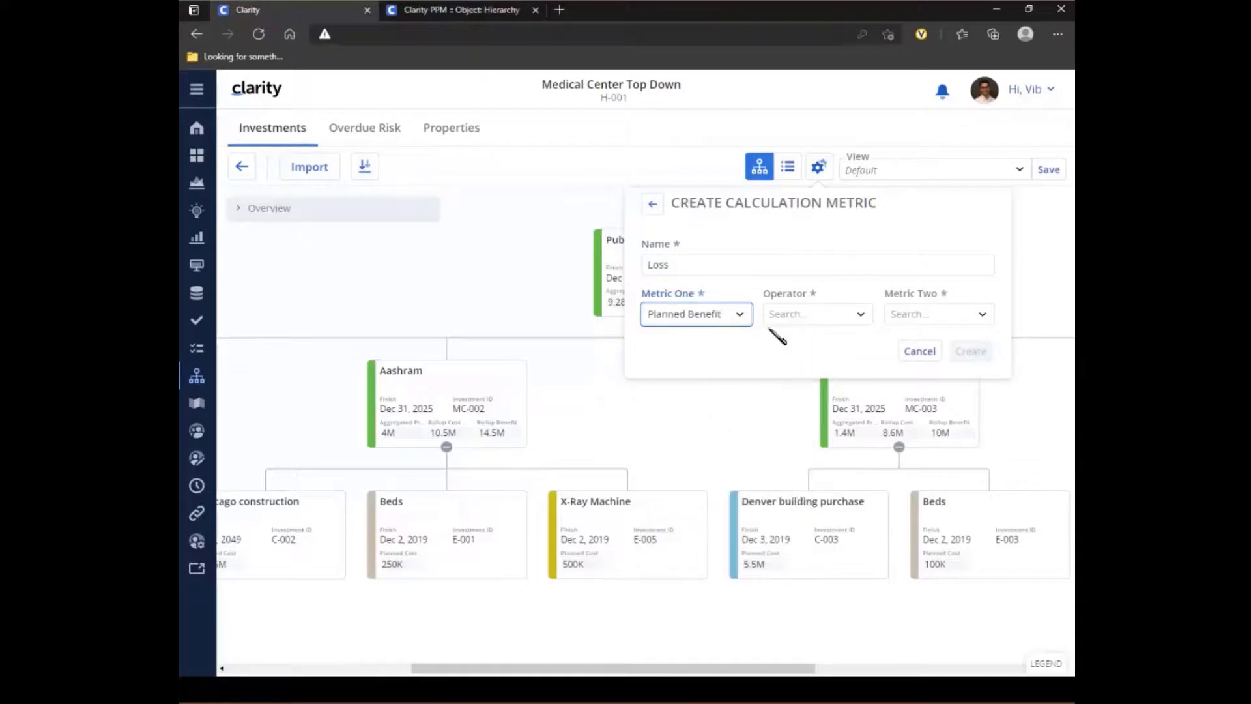
# - Subtract Planned Cost as the second metric, create the Loss metric and close metric management
pyautogui.click(863, 317)
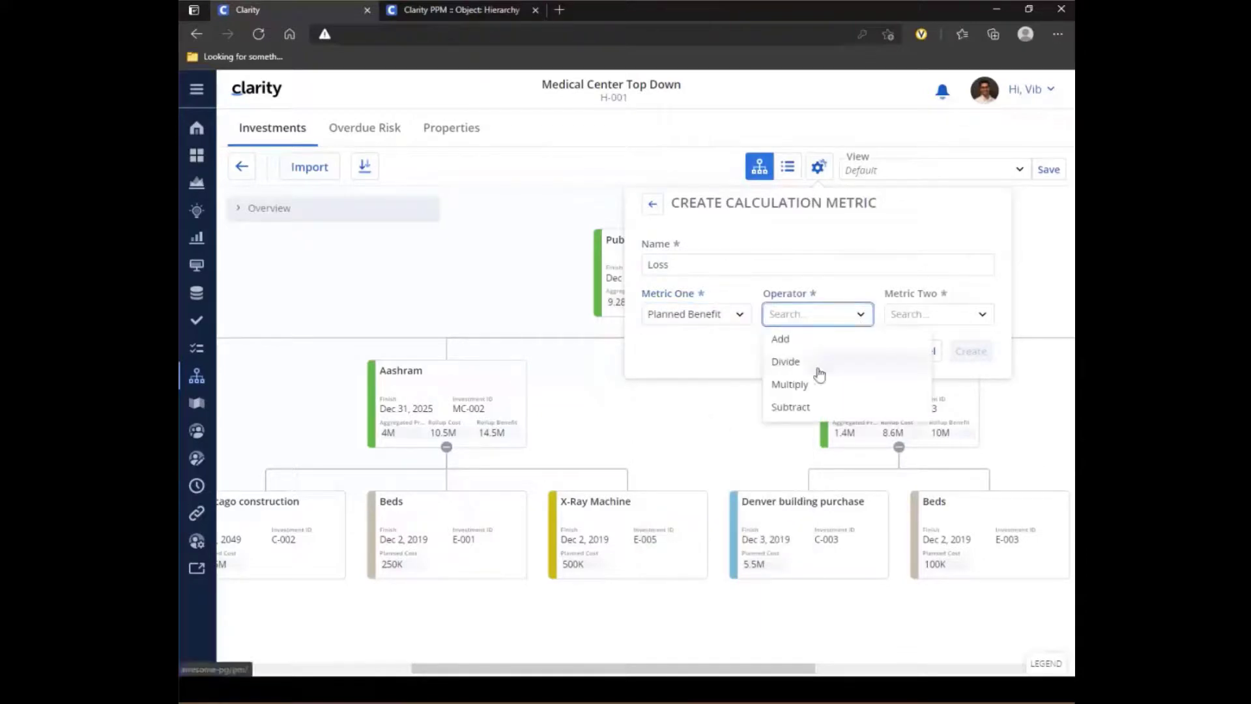
pyautogui.click(808, 405)
pyautogui.click(980, 320)
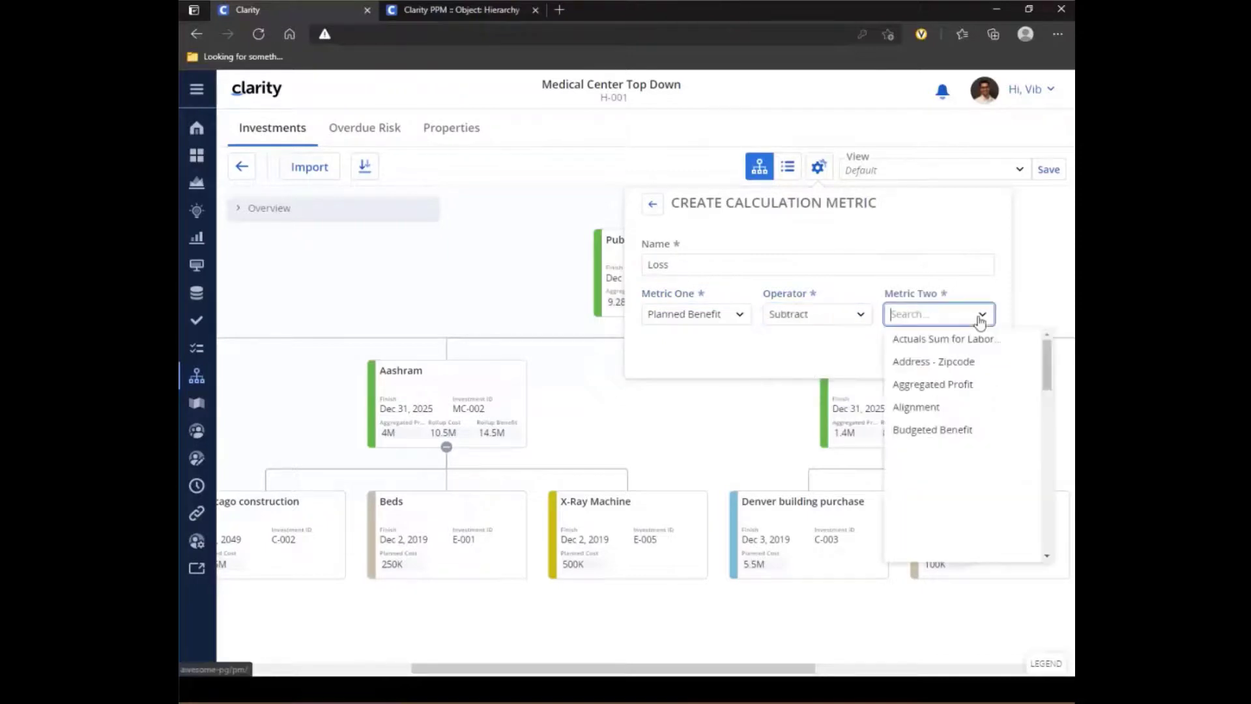
pyautogui.scroll(-1, 1055, 386)
pyautogui.moveTo(1055, 385); pyautogui.dragTo(1055, 486)
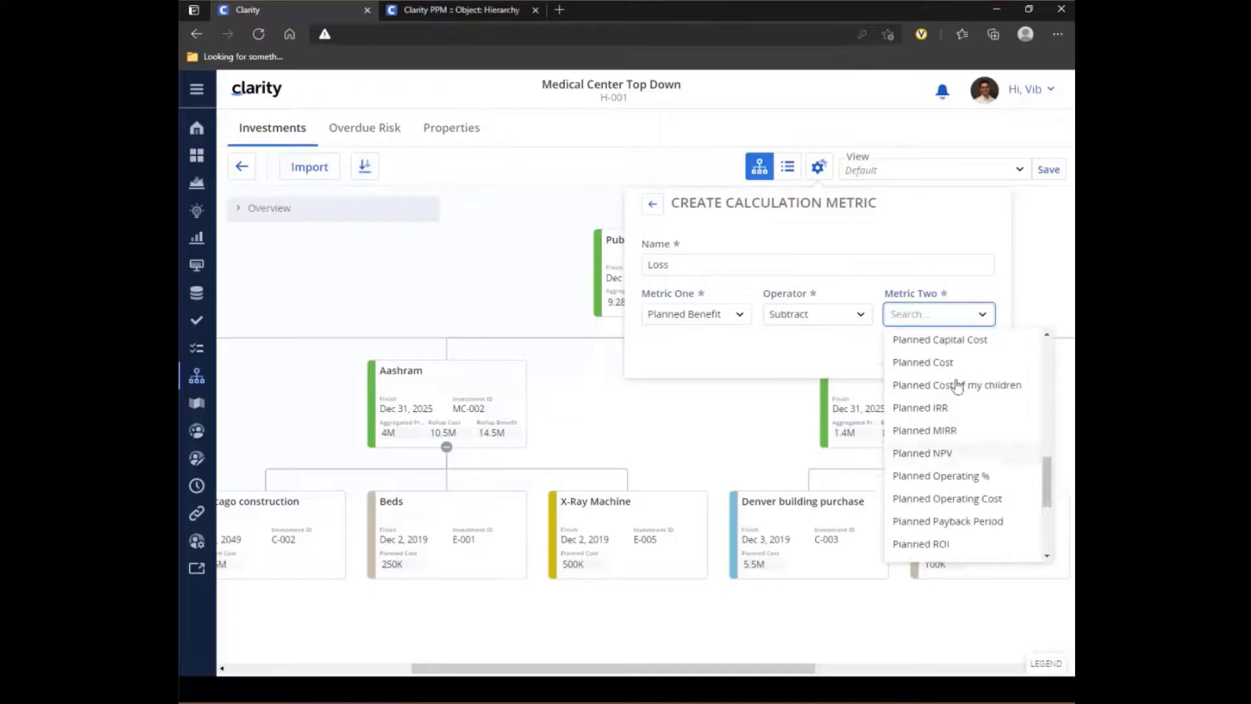
pyautogui.click(938, 362)
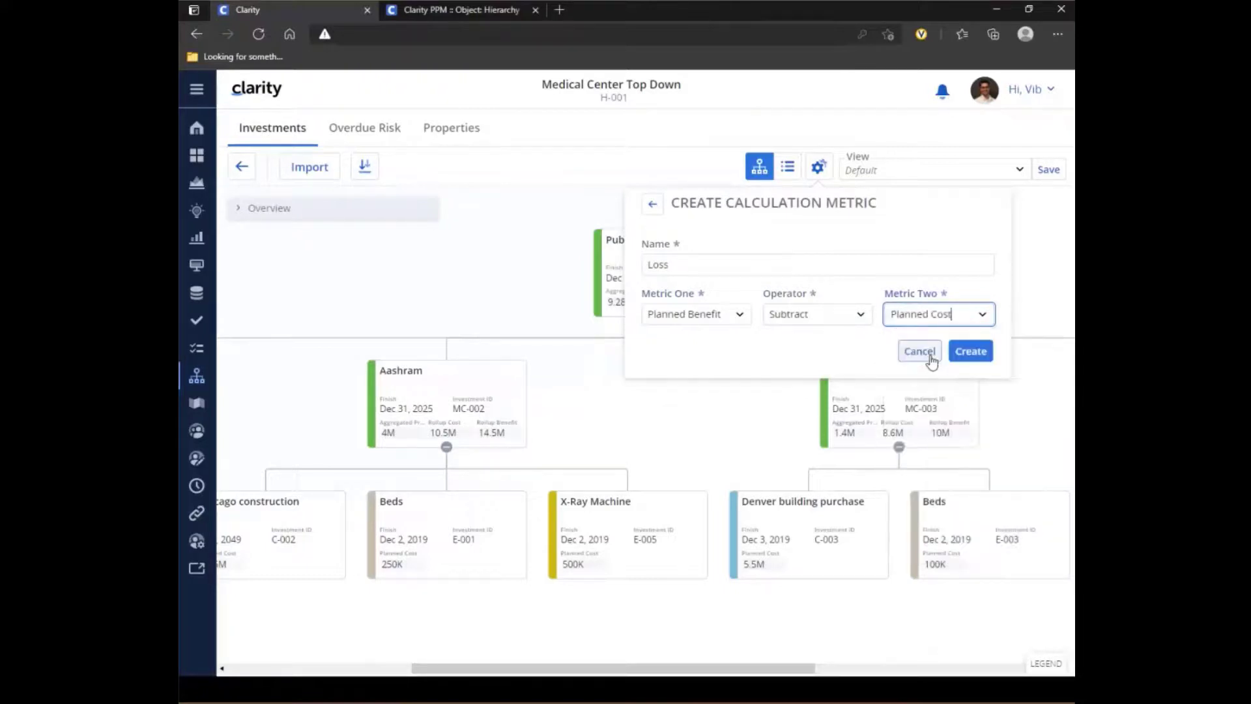
pyautogui.click(974, 350)
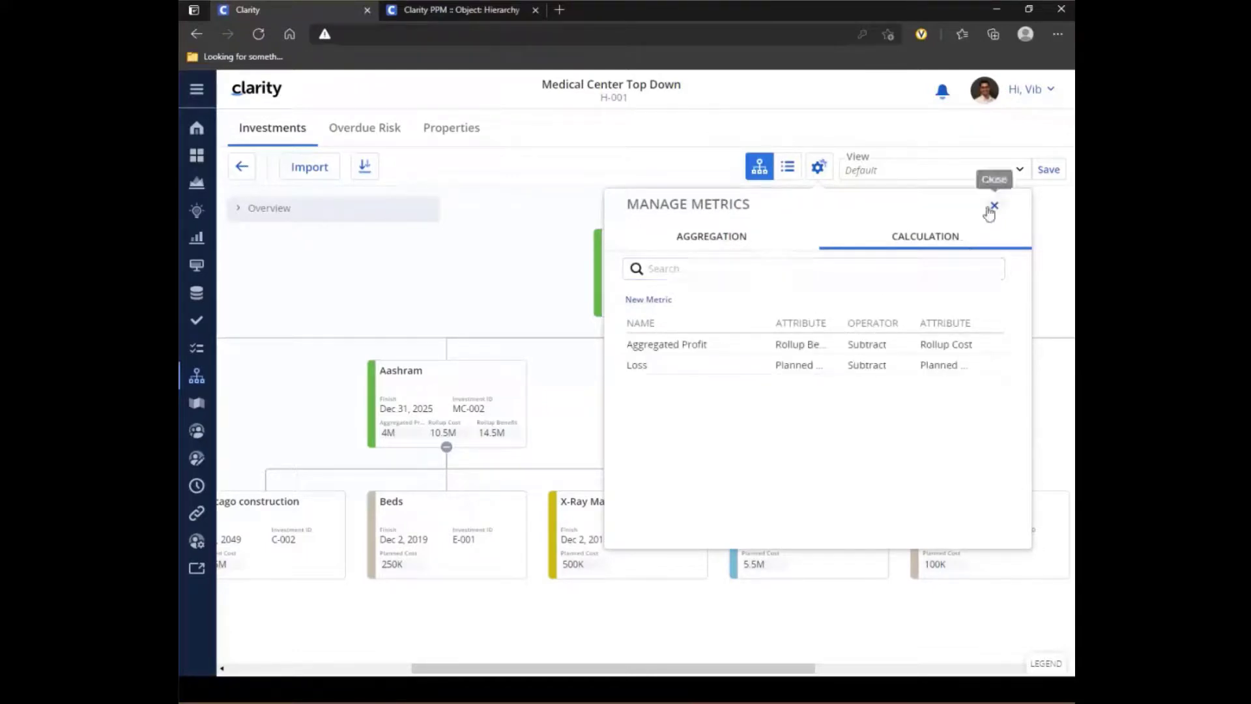
pyautogui.click(990, 207)
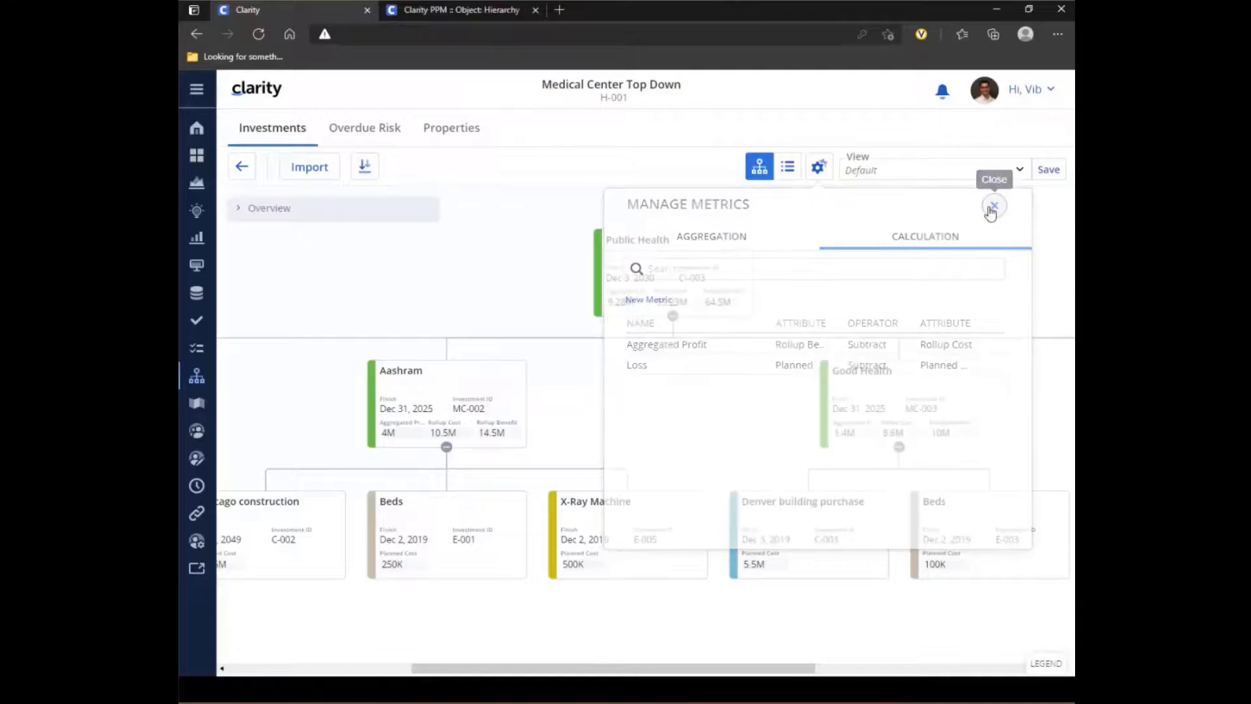
# - Review the card options for Contracts, Medical Centers and Medical Equipment, including their metrics, without changing them
pyautogui.click(818, 170)
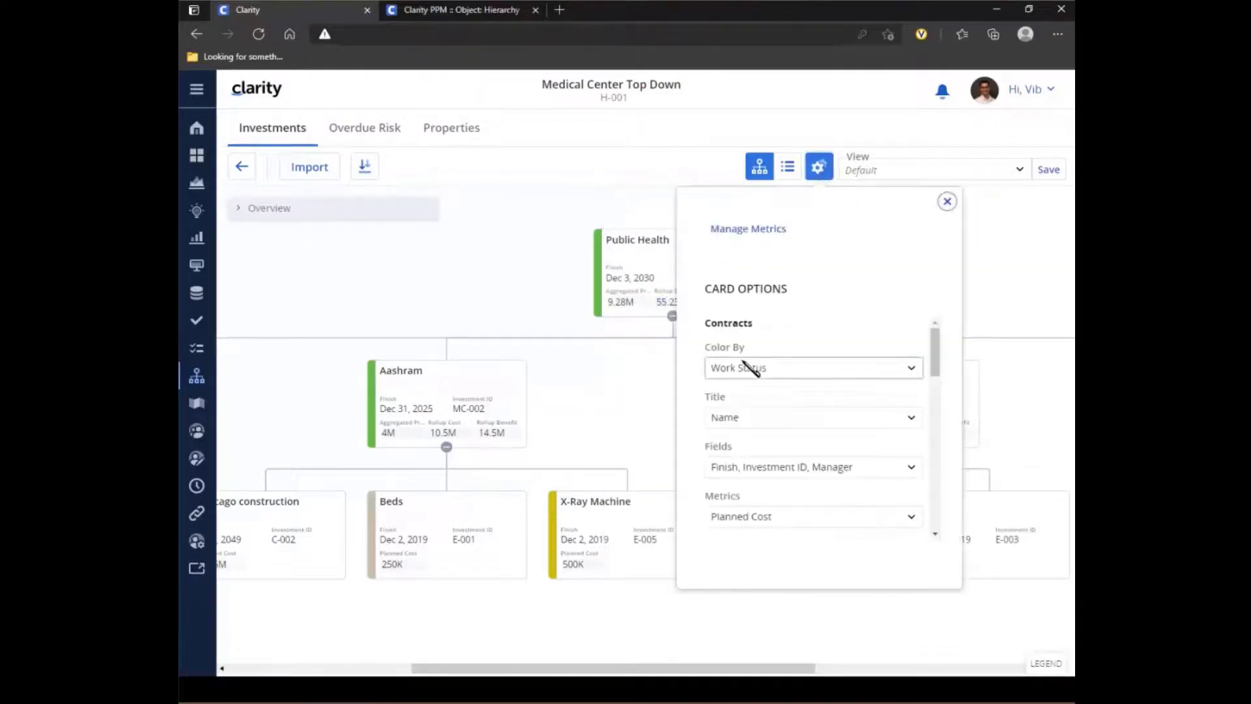
pyautogui.moveTo(936, 349); pyautogui.dragTo(947, 391)
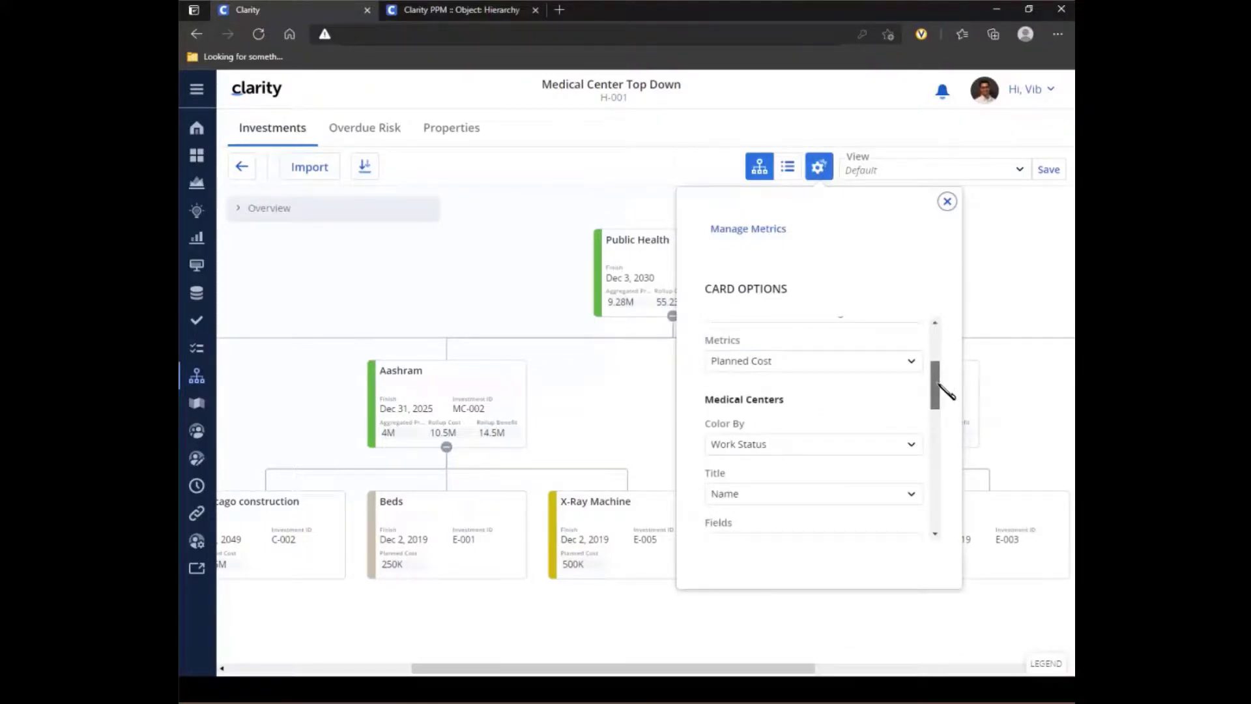
pyautogui.moveTo(938, 383); pyautogui.dragTo(938, 384)
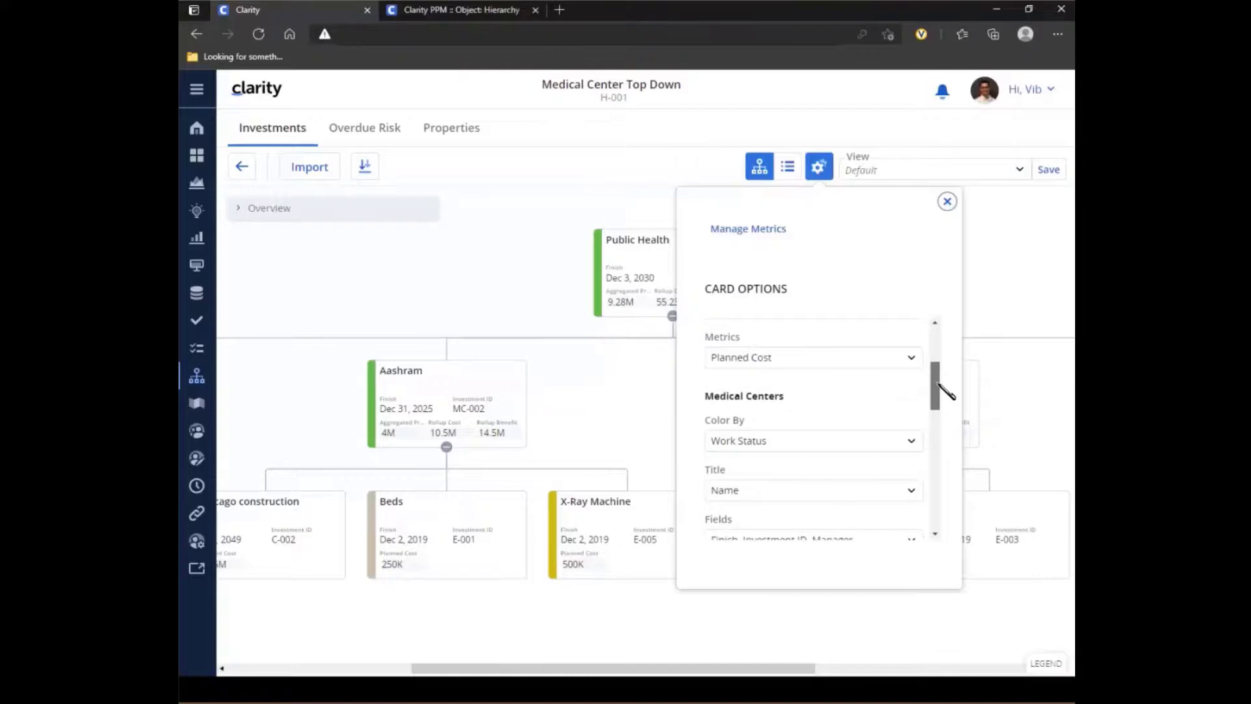
pyautogui.moveTo(938, 384); pyautogui.dragTo(948, 424)
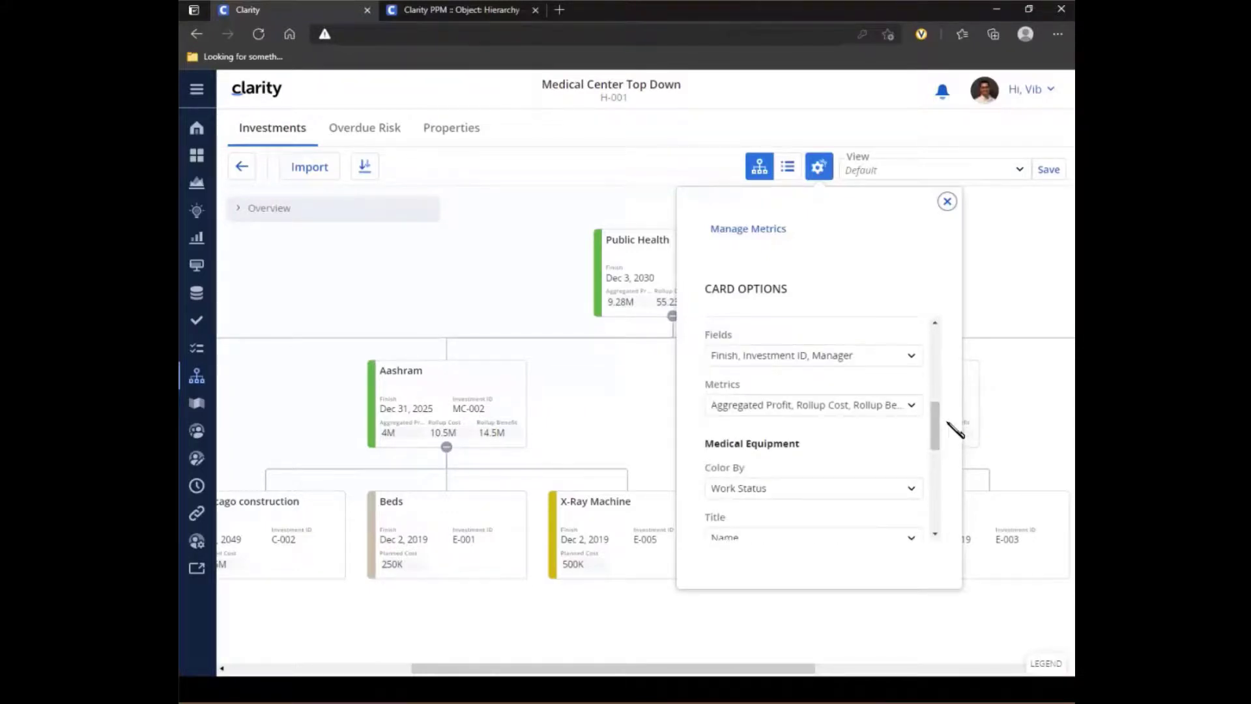
pyautogui.click(946, 201)
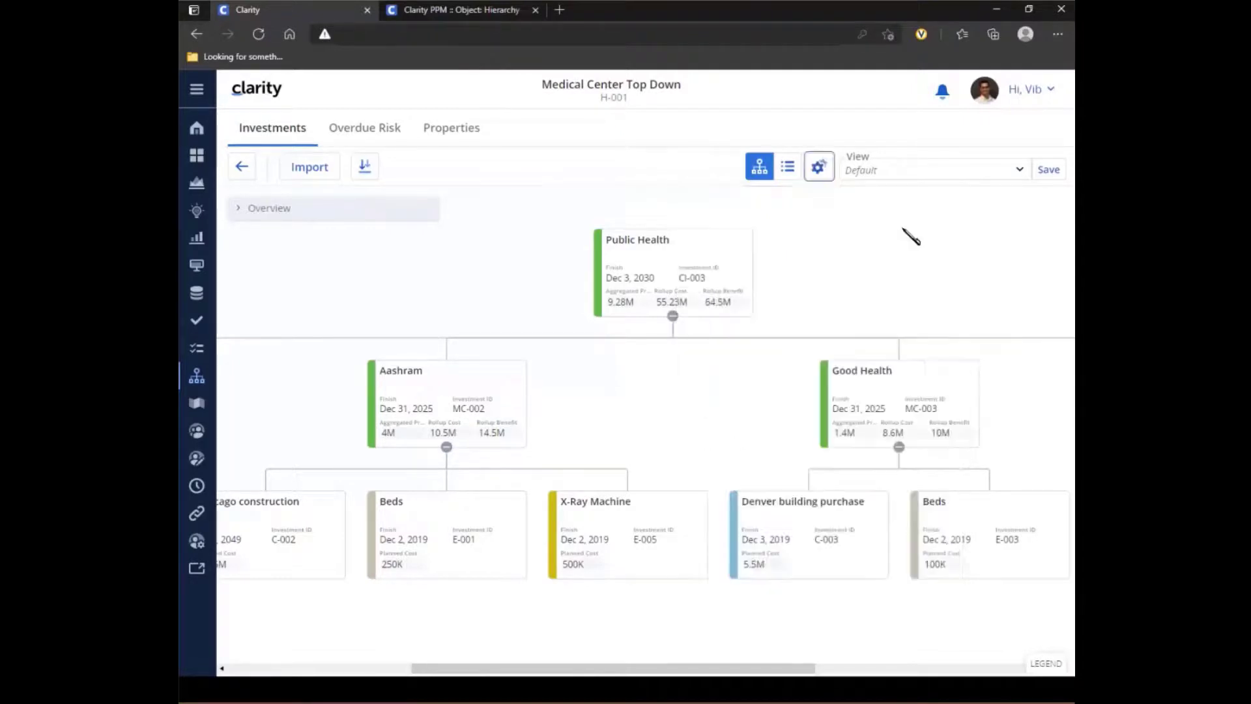
# - Show the hierarchy's investments as a grid and add the Hierarchical attribute Loss as a column
pyautogui.click(785, 172)
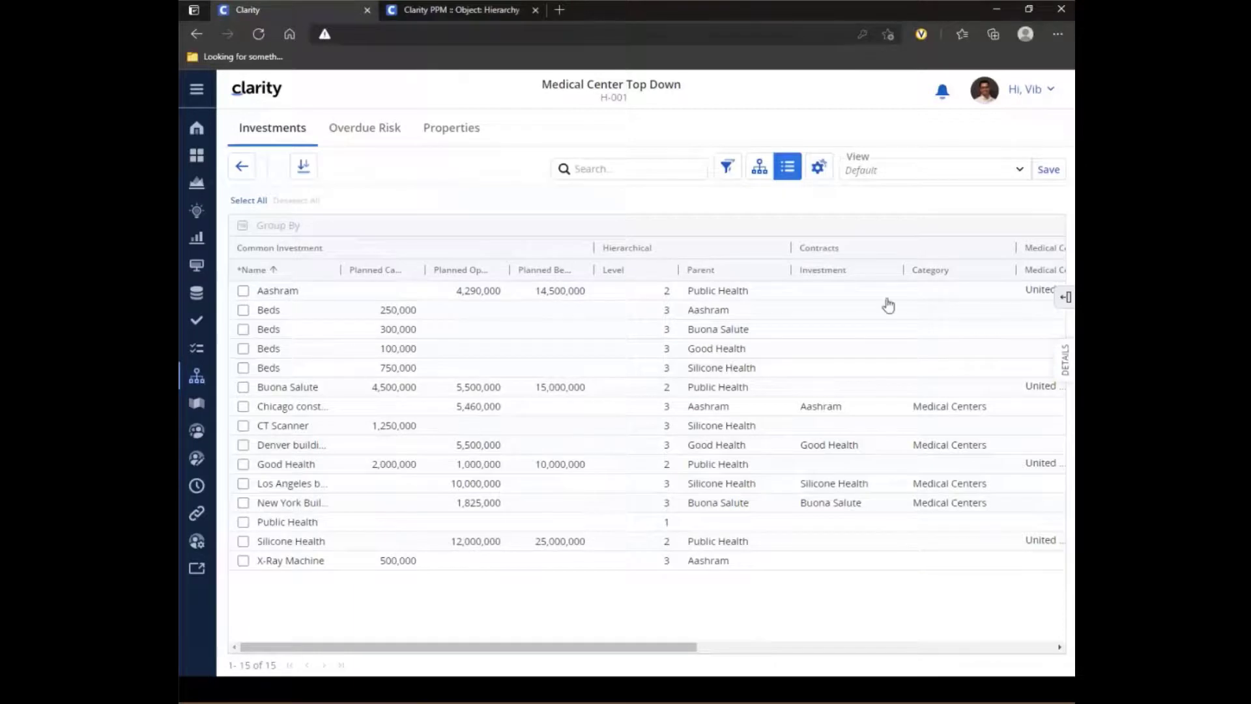
pyautogui.moveTo(690, 647); pyautogui.dragTo(907, 648)
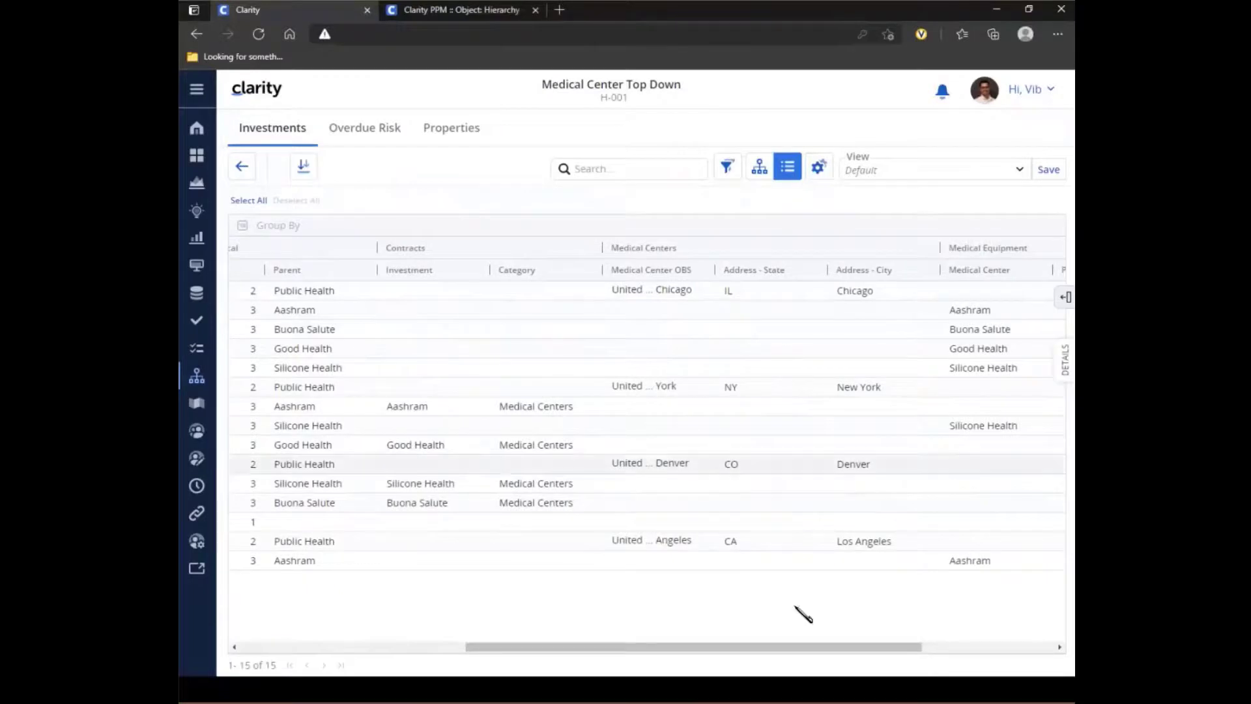
pyautogui.click(1066, 297)
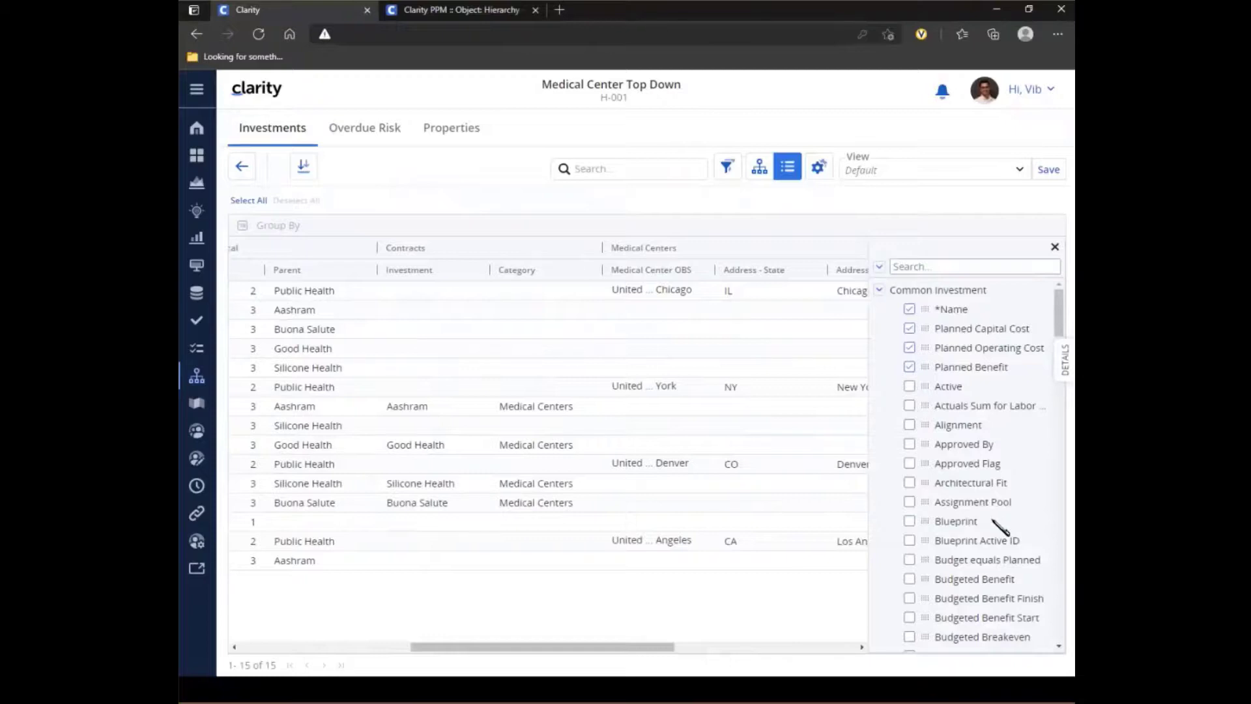
pyautogui.click(877, 268)
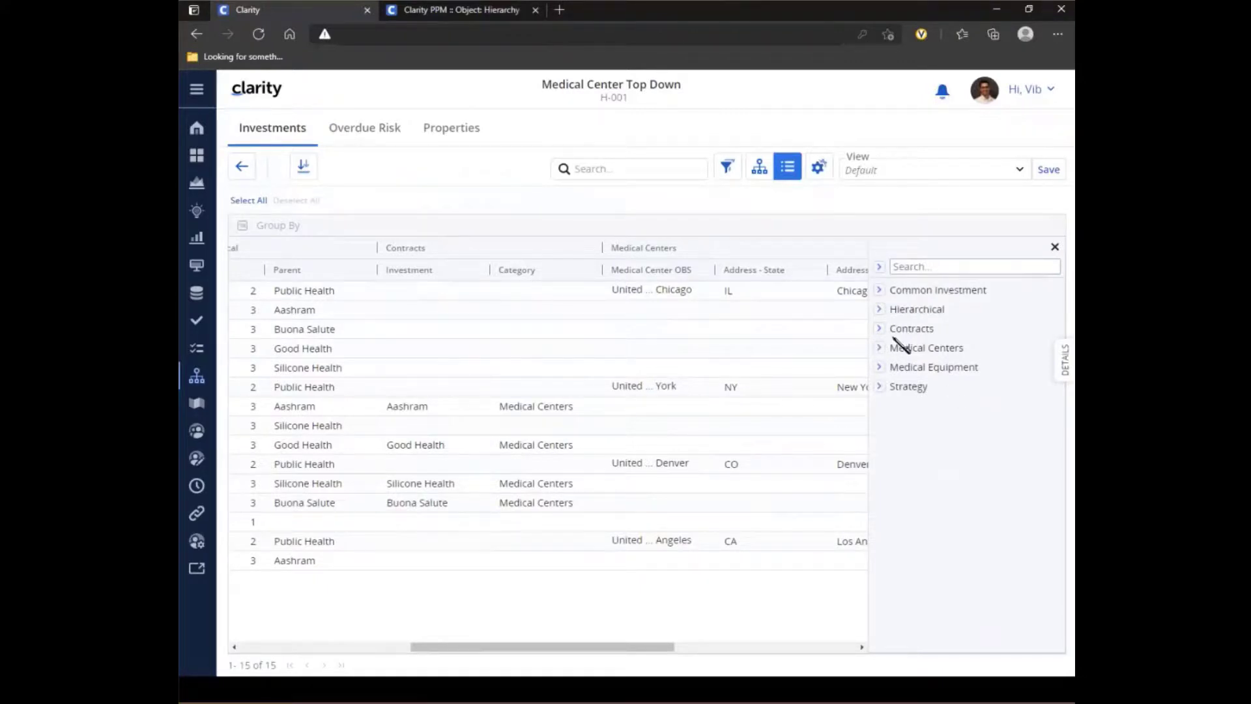
pyautogui.click(879, 309)
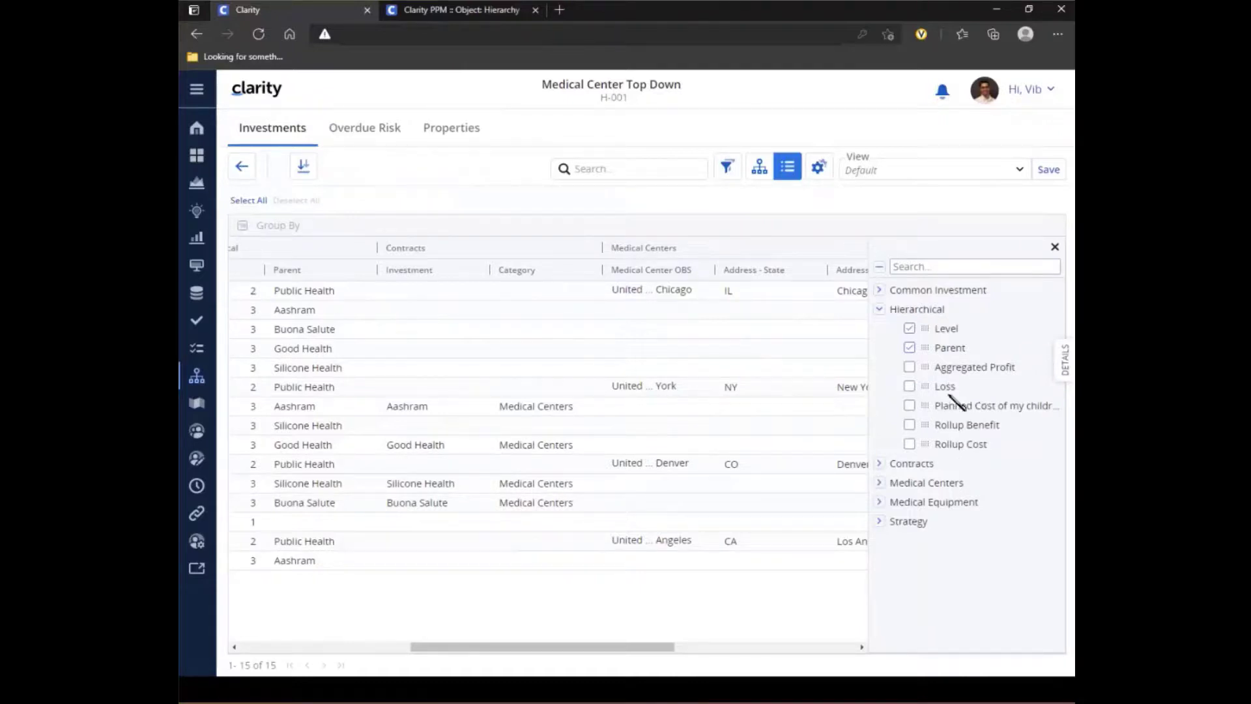
pyautogui.click(909, 387)
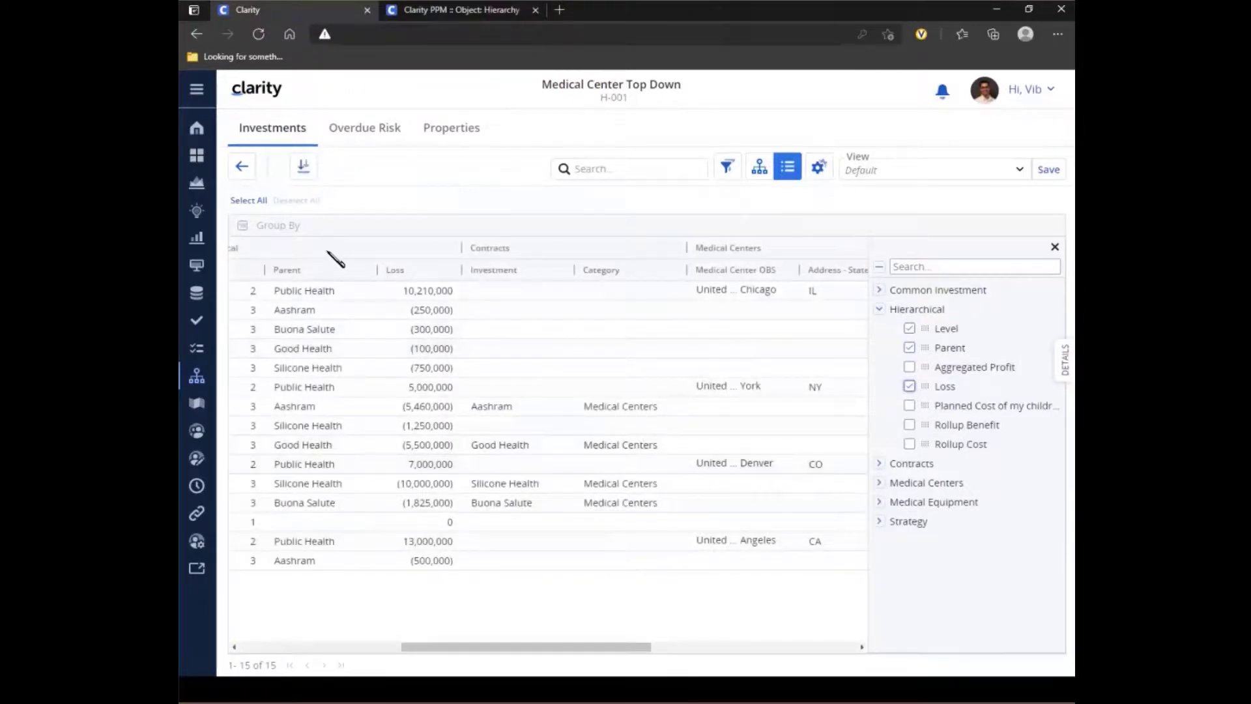
# - Search the available grid columns for "roll", inspect the Hierarchical matches and clear the search
pyautogui.click(879, 311)
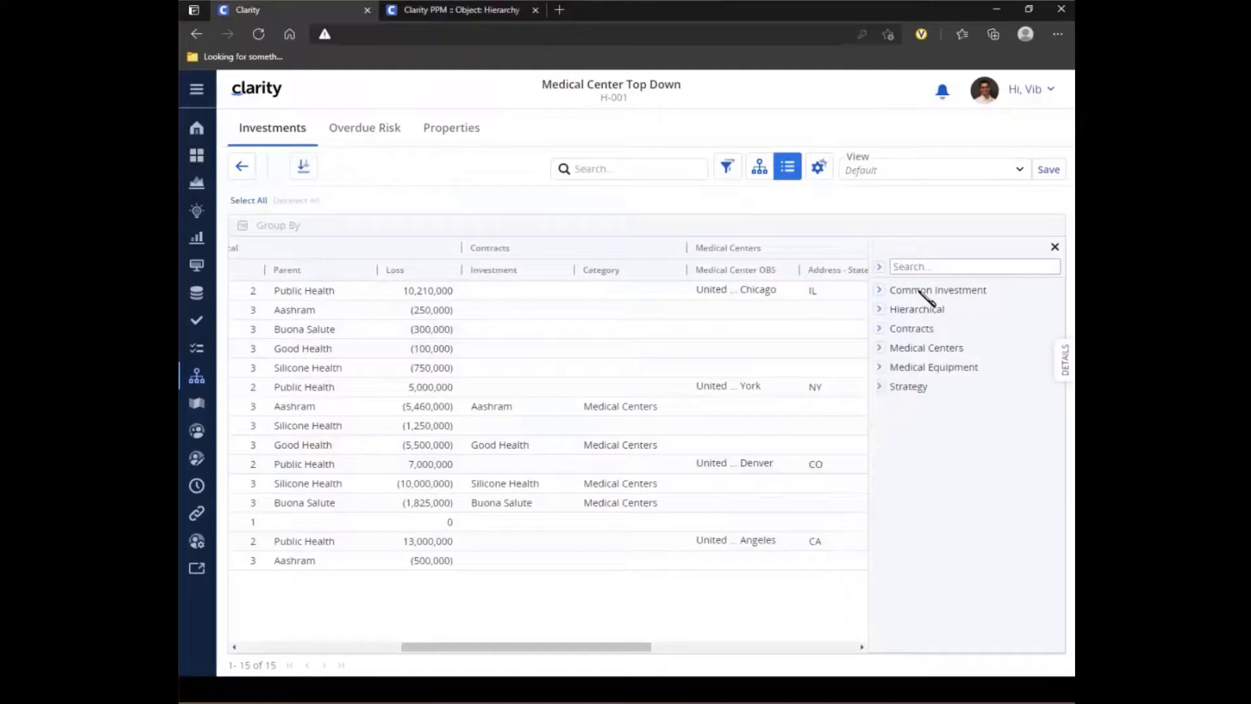
pyautogui.click(931, 266)
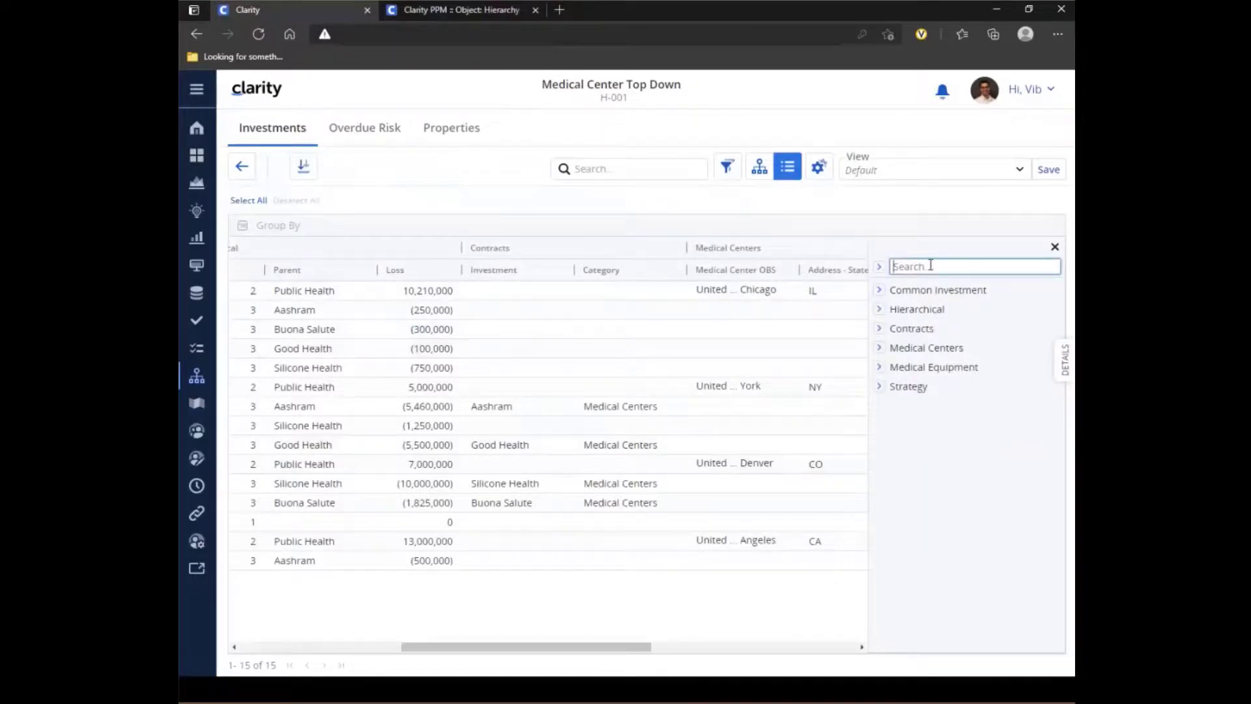
pyautogui.write('roll')
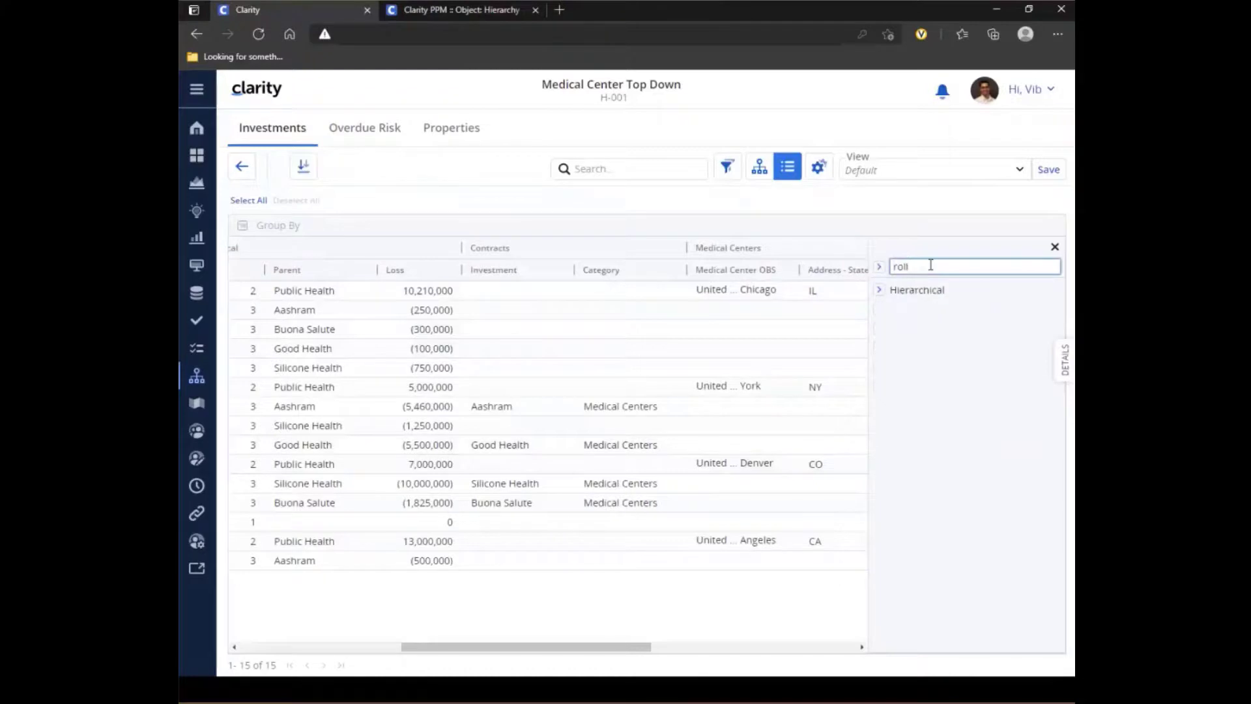
pyautogui.click(879, 290)
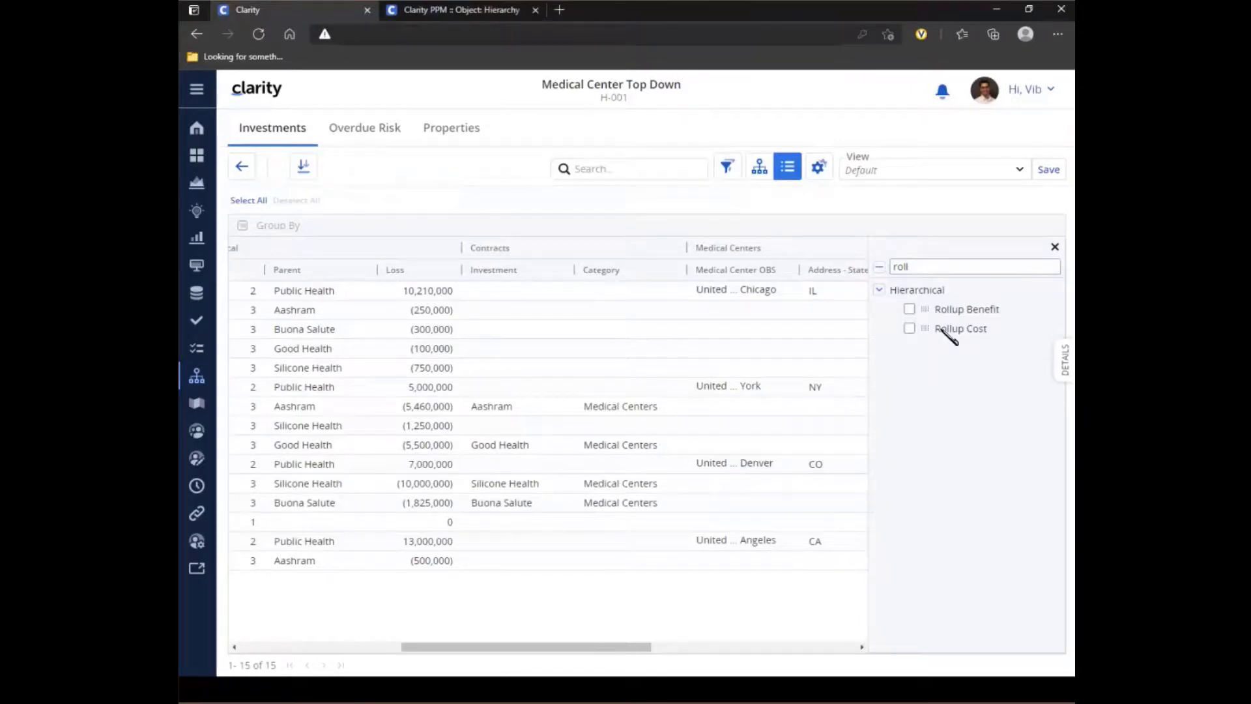
pyautogui.doubleClick(898, 266)
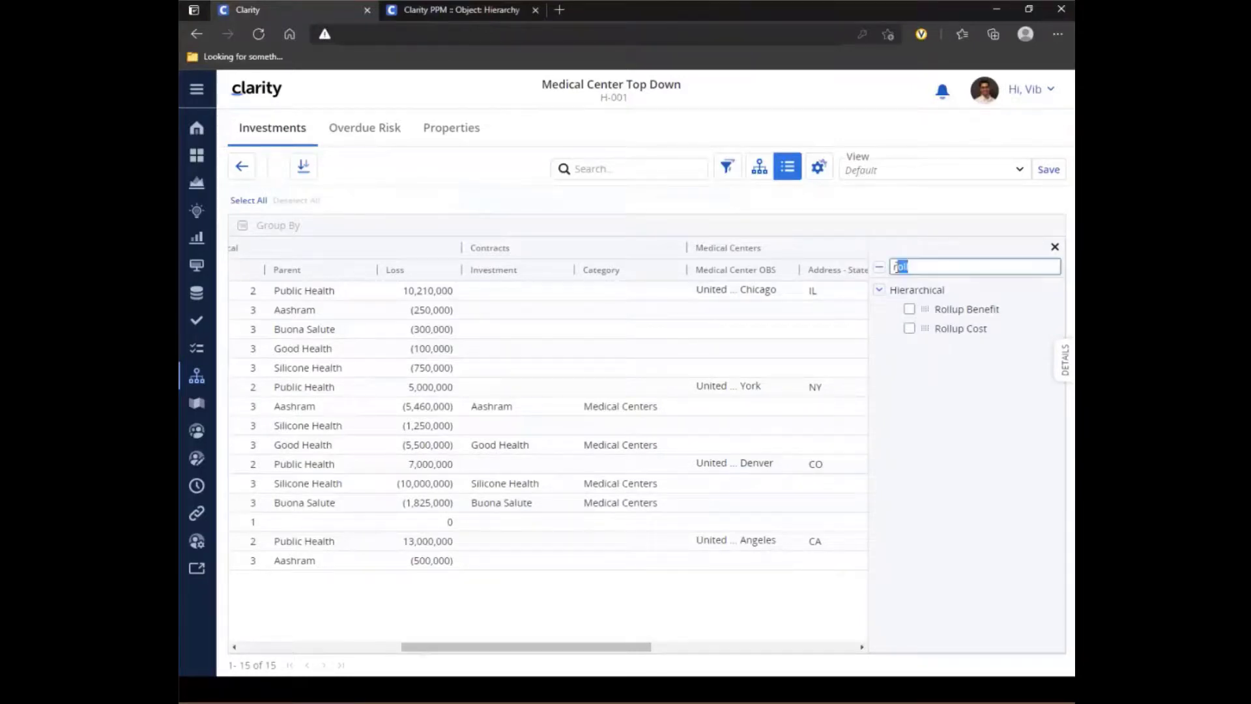
pyautogui.press('BackSpace')
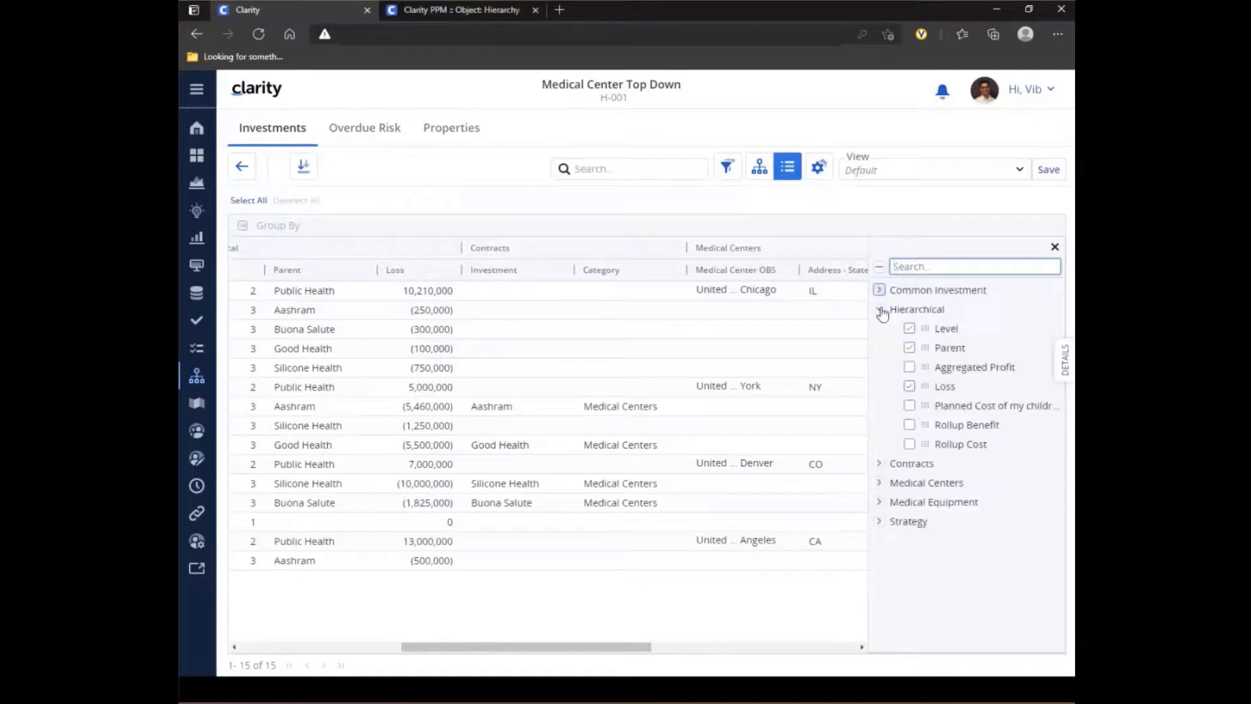
# - Inspect the Strategy attributes available as columns, close the column selection and review the grid from Loss back to the investment names
pyautogui.click(879, 310)
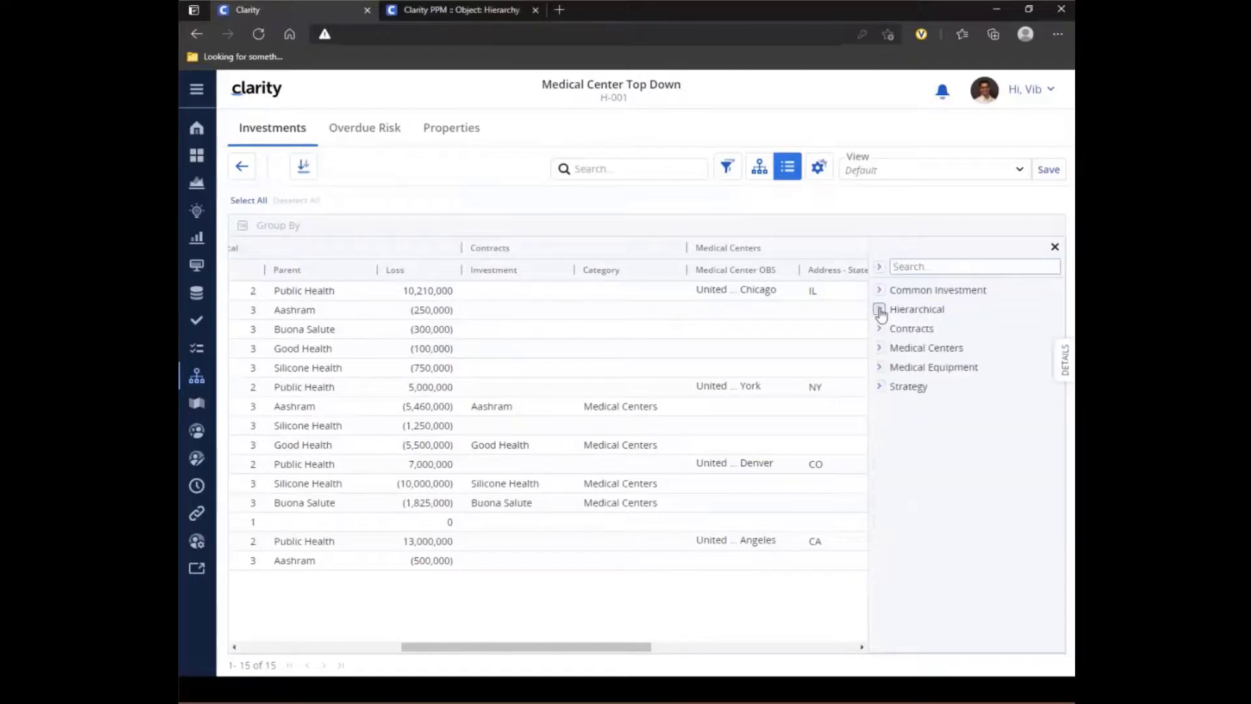
pyautogui.click(879, 387)
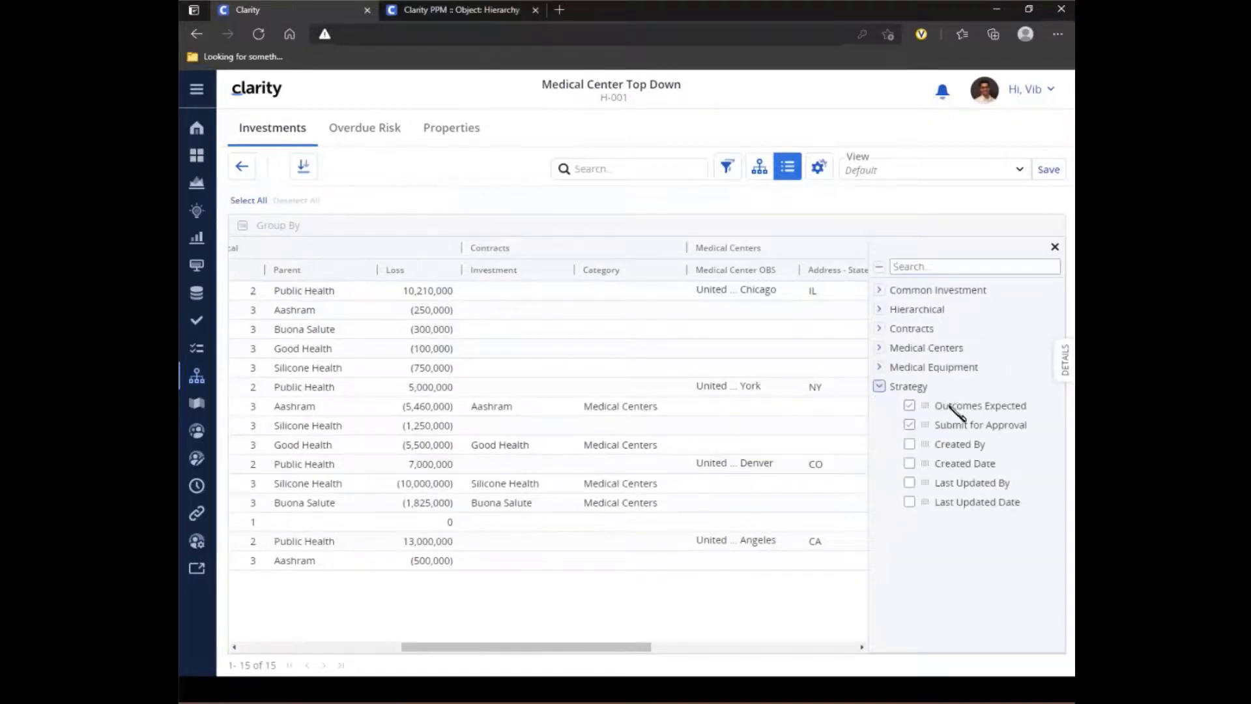
pyautogui.click(880, 387)
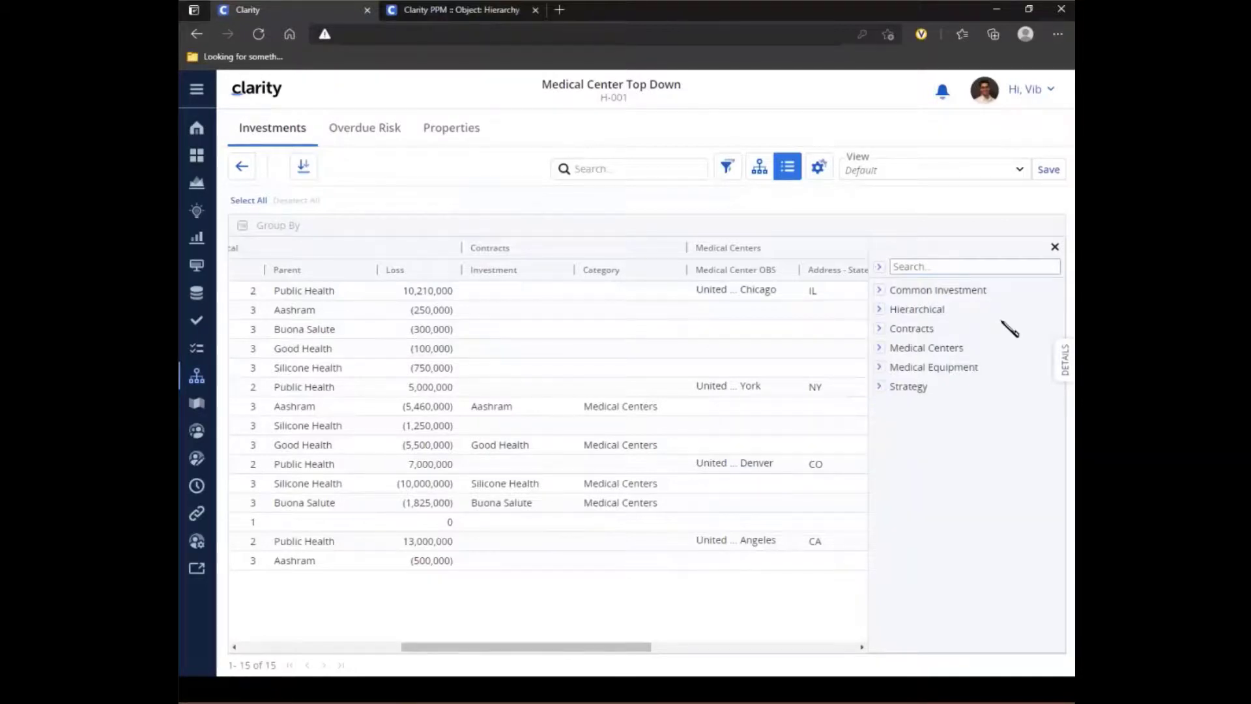
pyautogui.click(1055, 248)
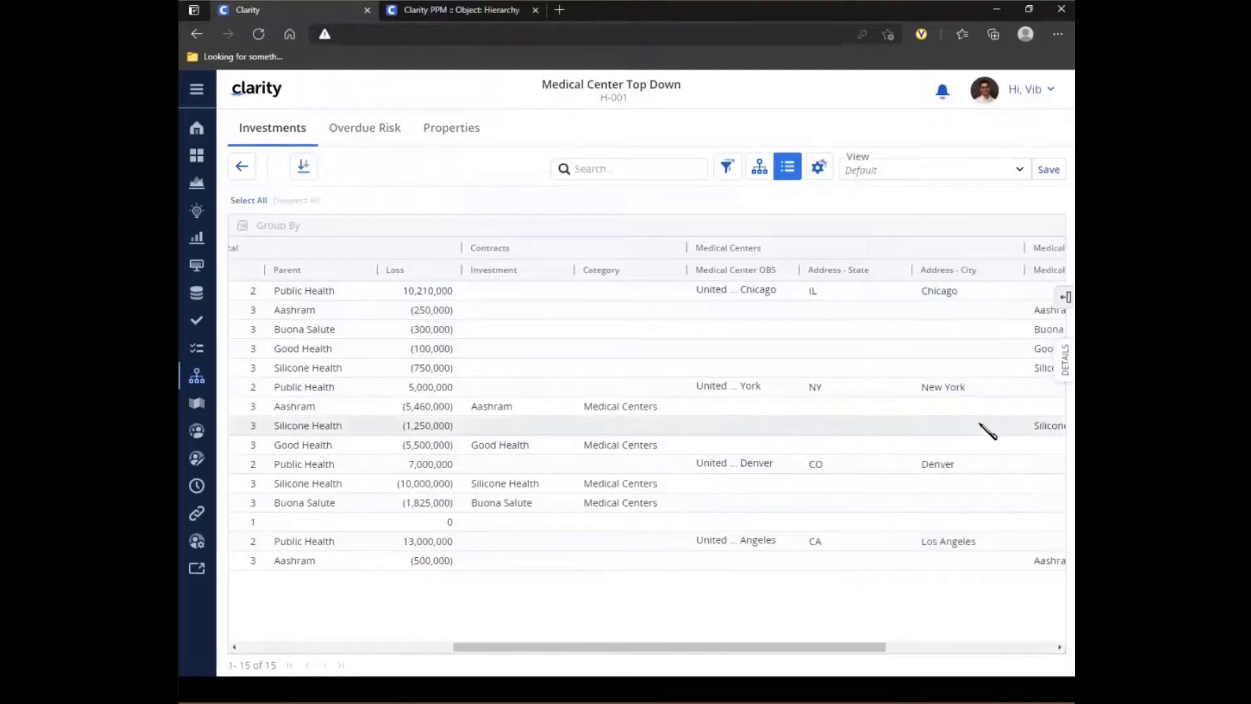
pyautogui.moveTo(787, 652); pyautogui.dragTo(678, 653)
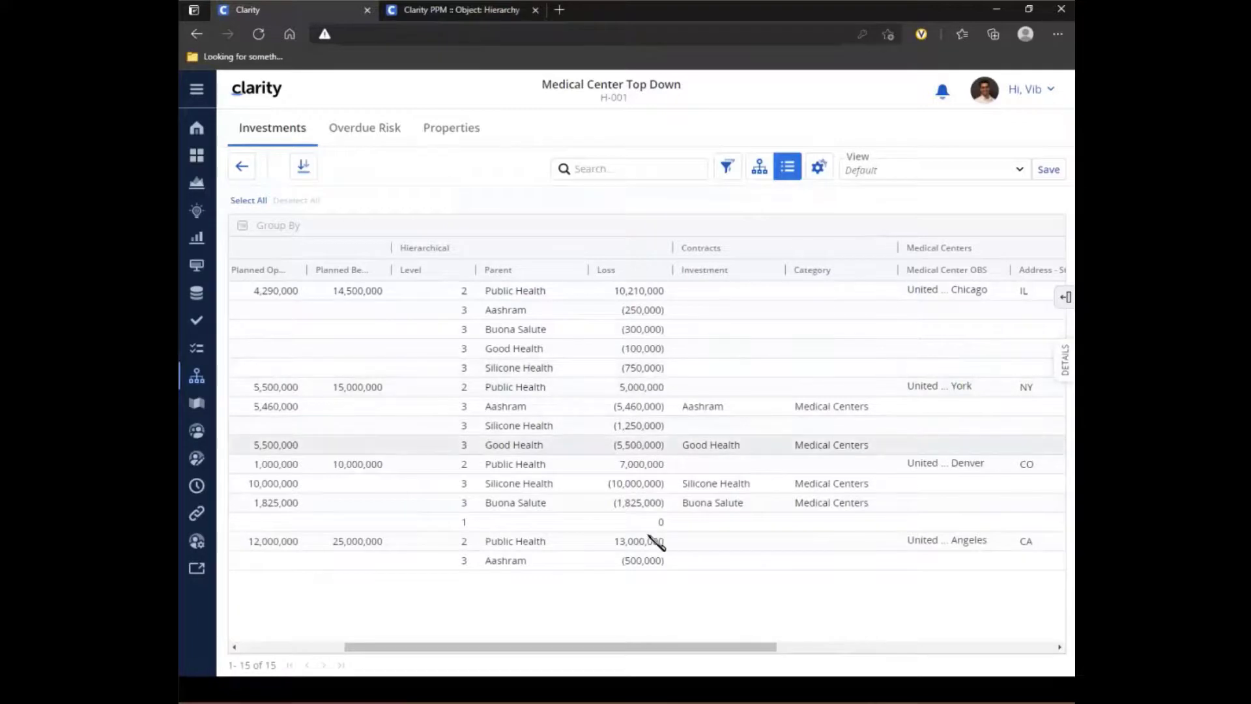
pyautogui.moveTo(639, 650); pyautogui.dragTo(473, 650)
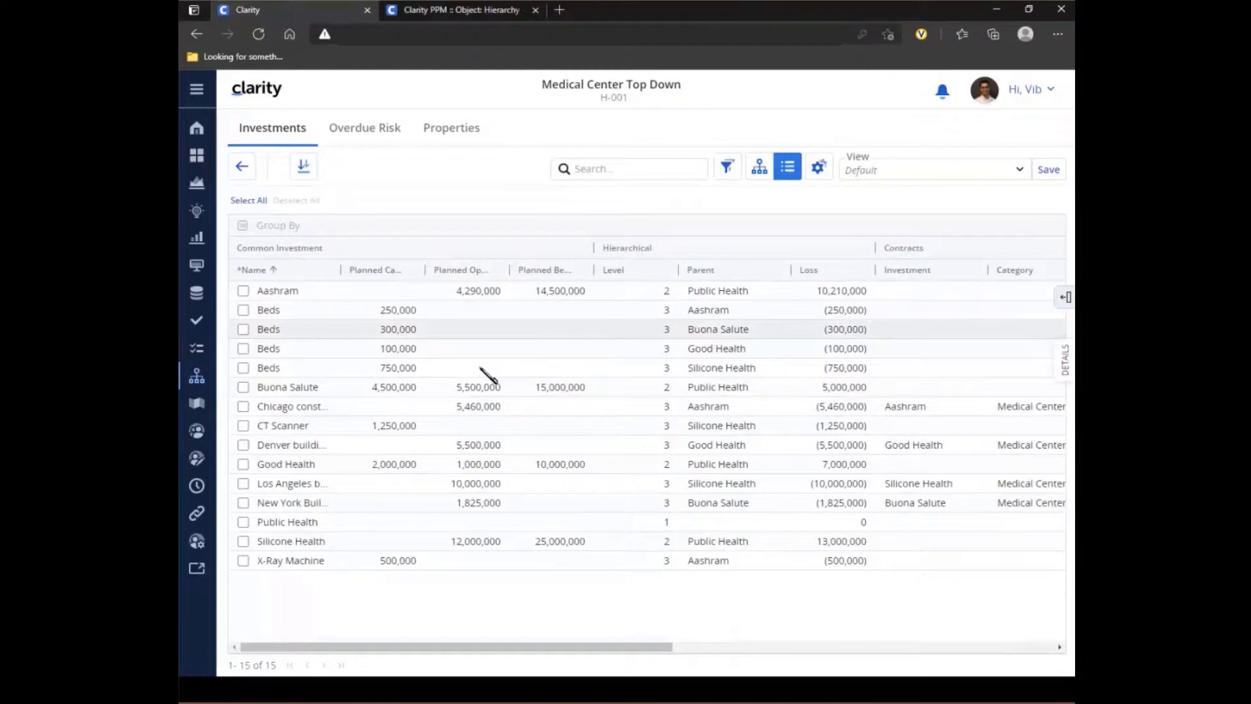
# - Review the details of the Buona Salute investment and the attributes available for its details layout, leaving the layout as it is
pyautogui.click(460, 389)
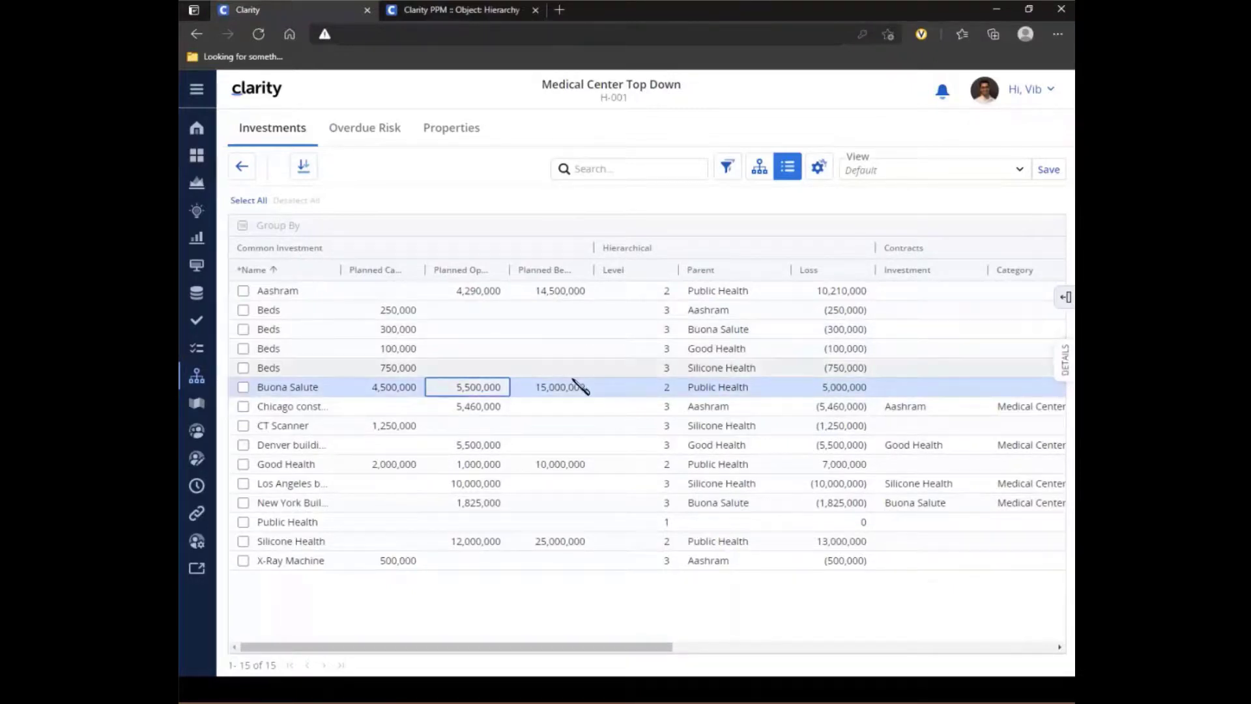
pyautogui.click(1063, 368)
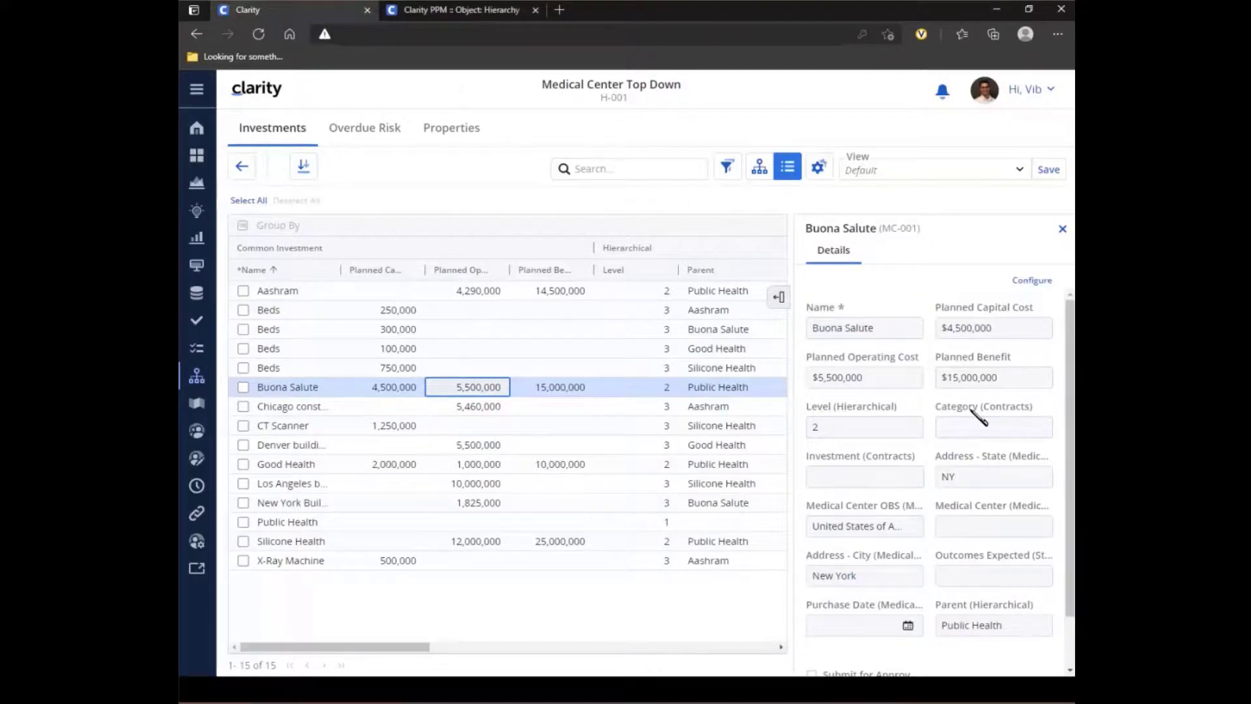
pyautogui.click(1033, 281)
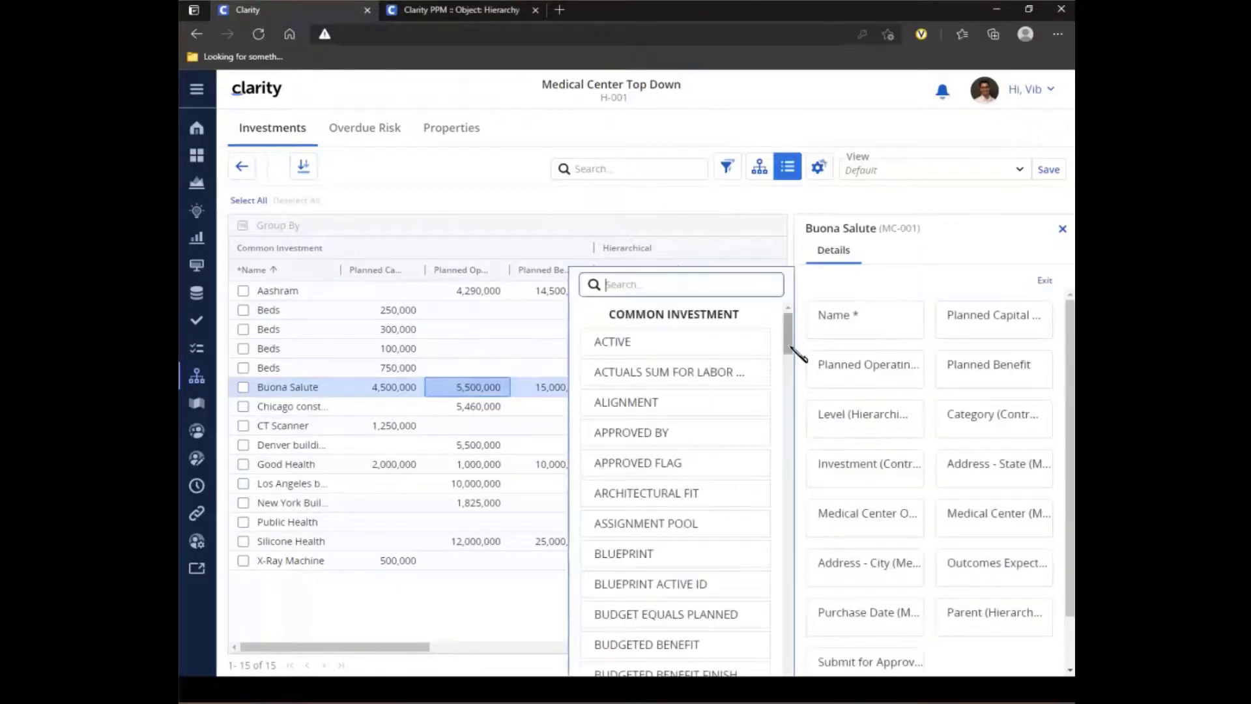
pyautogui.moveTo(790, 347); pyautogui.dragTo(790, 316)
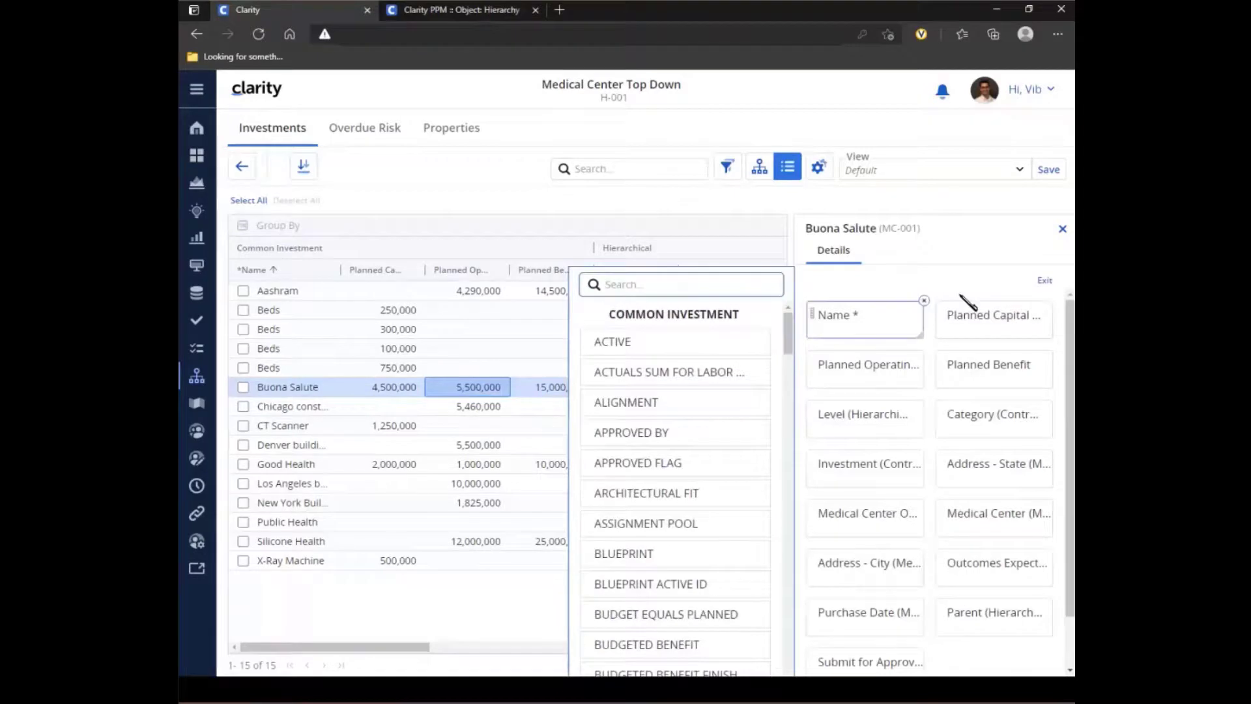
pyautogui.click(1046, 281)
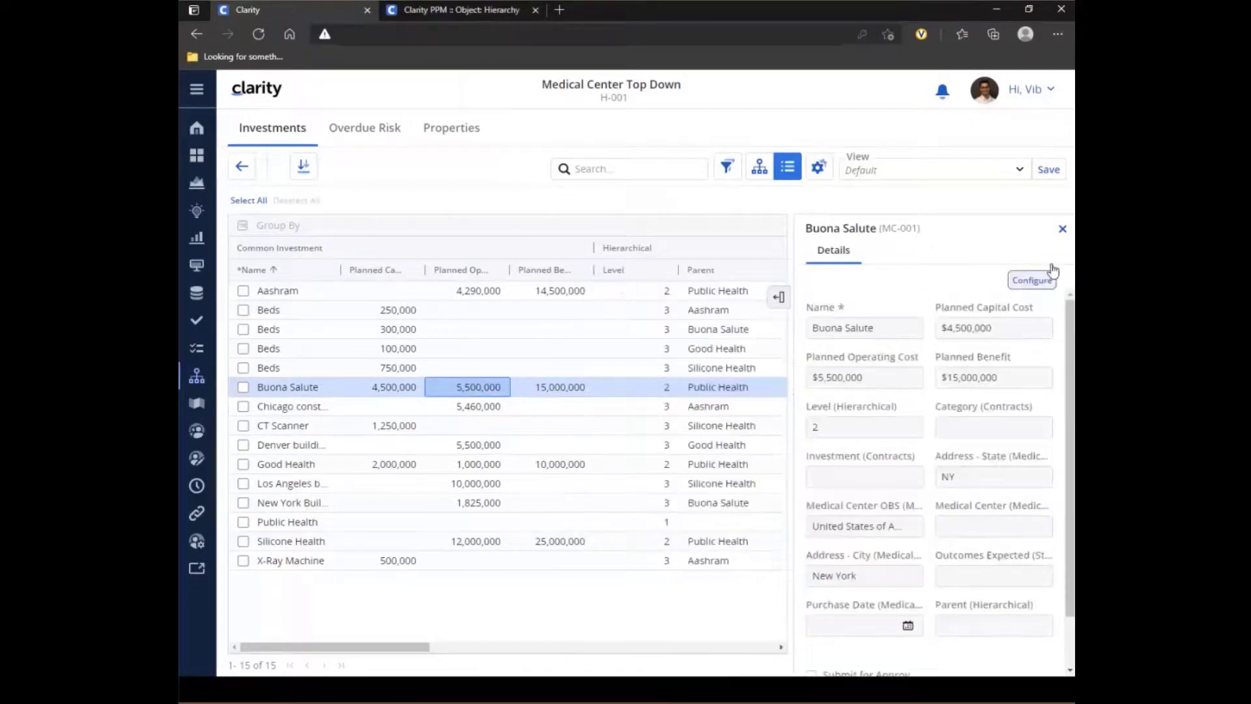
pyautogui.click(1061, 229)
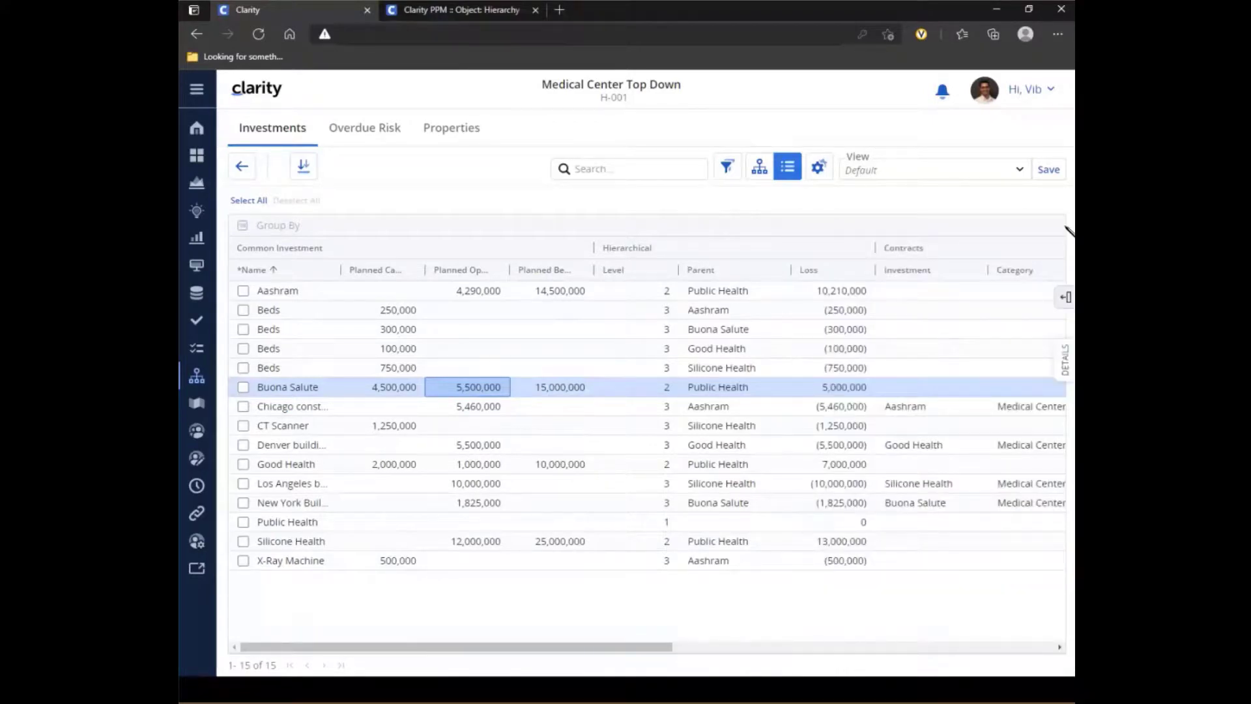
# - Open the IT Rollout hierarchy from the hierarchies list and review its investment tree, overdue risks and properties
pyautogui.click(241, 167)
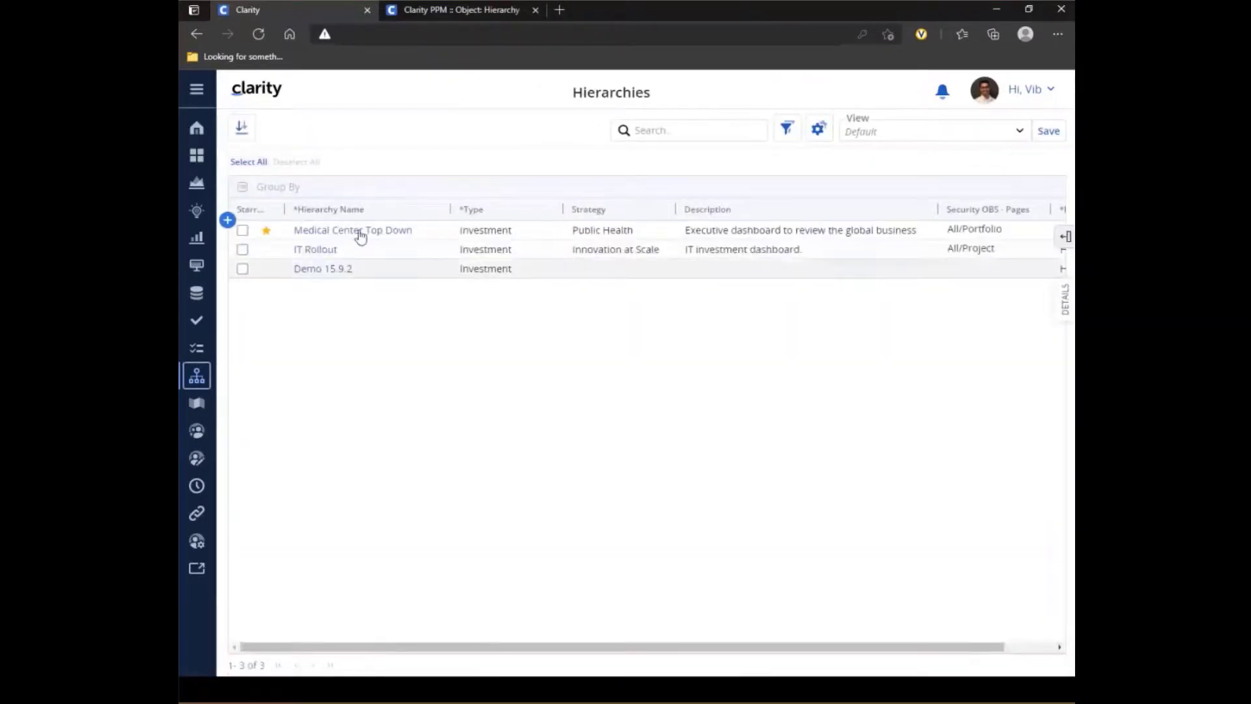
pyautogui.click(314, 250)
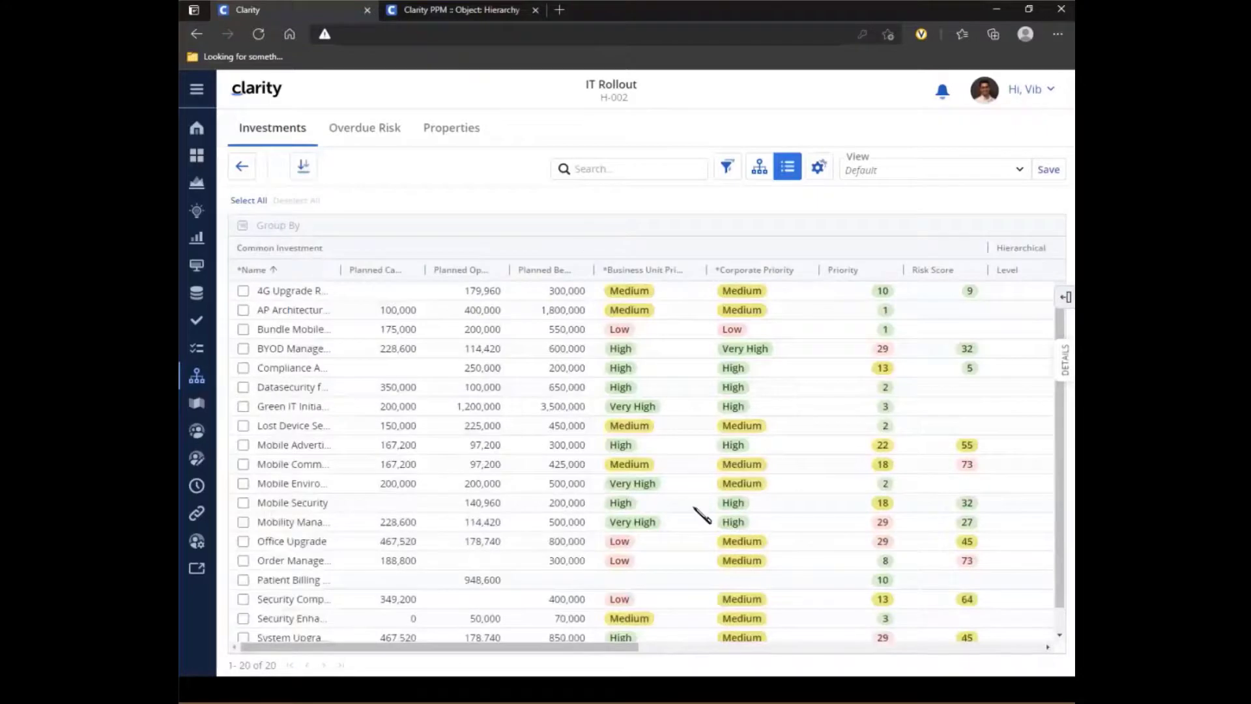
pyautogui.click(759, 166)
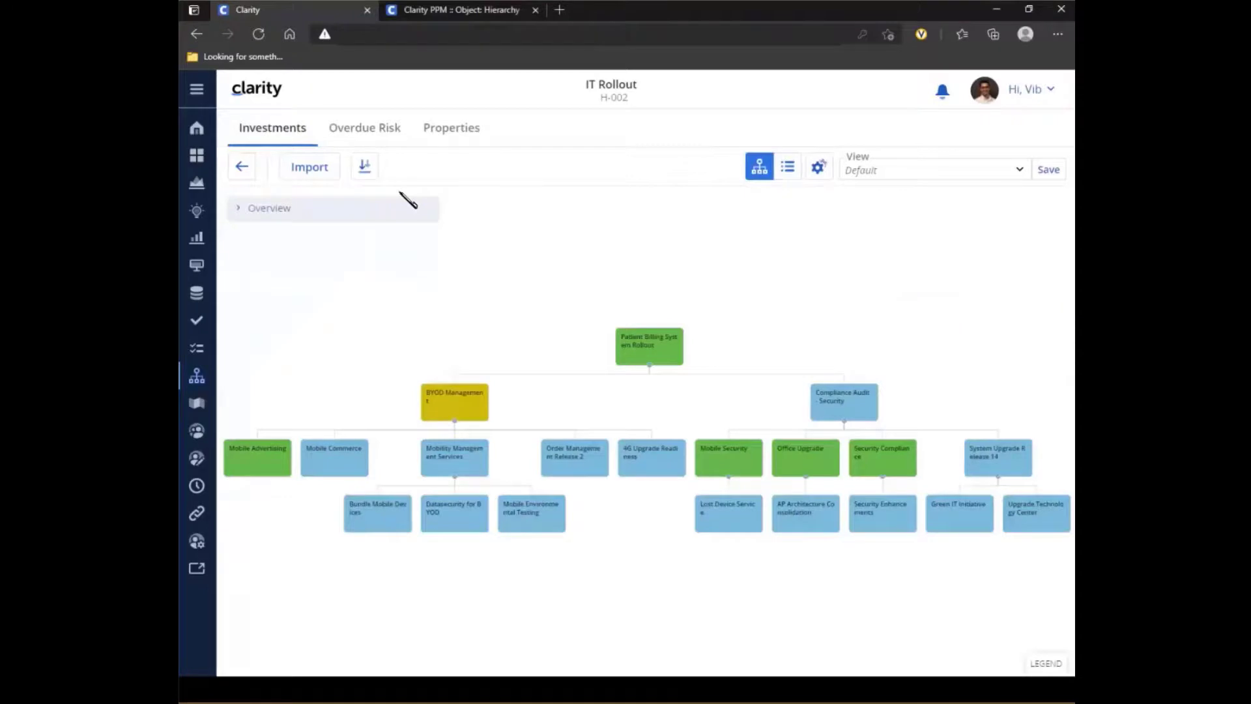
pyautogui.click(361, 131)
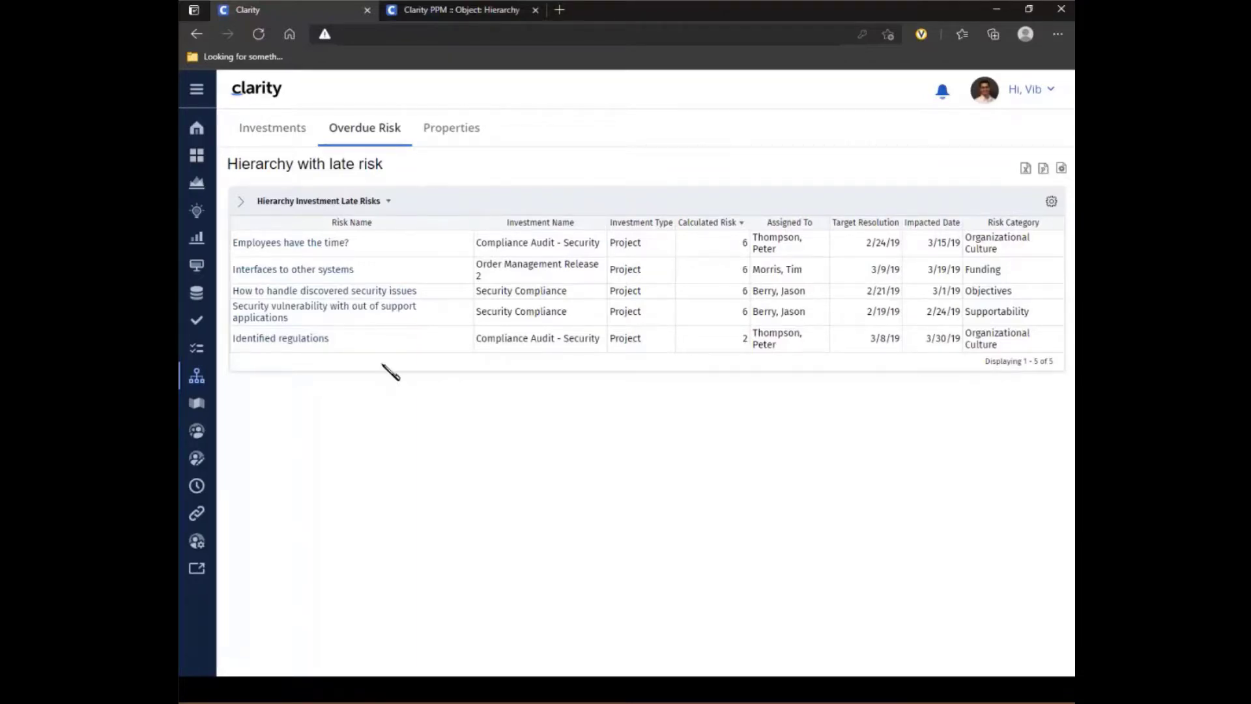
pyautogui.click(449, 127)
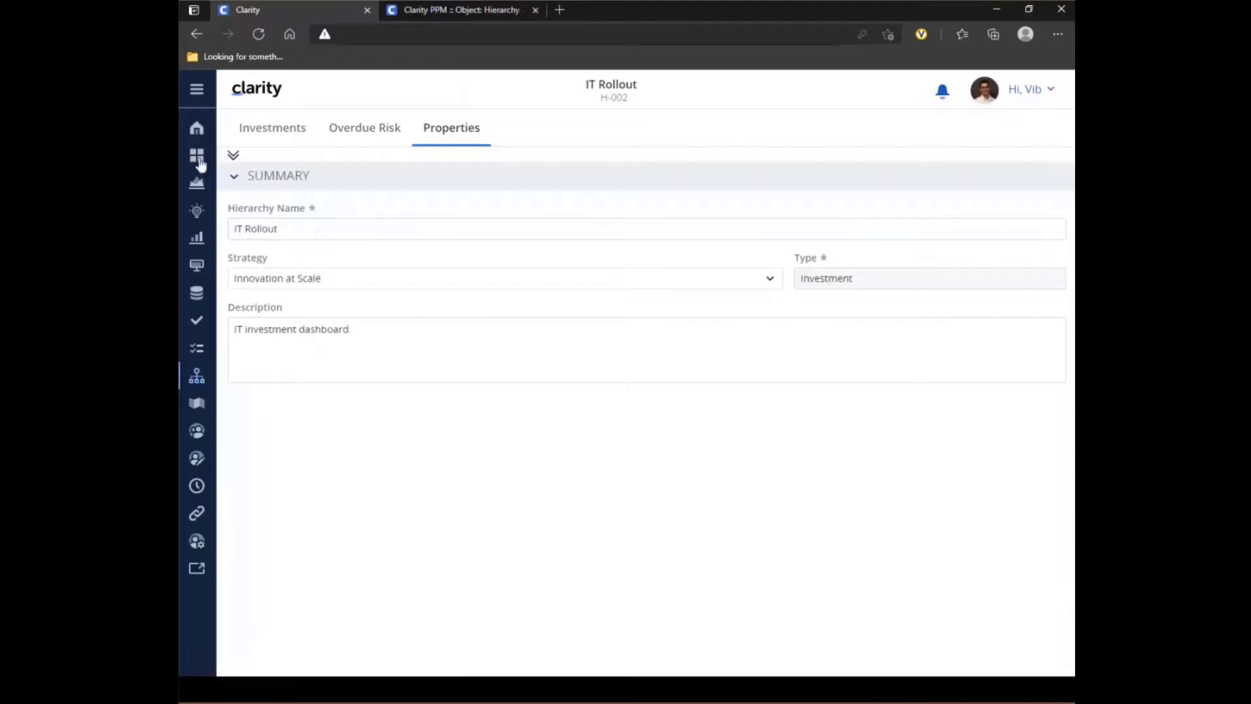
# - Leave the IT Rollout hierarchy and open the Attributes list in Administration
pyautogui.click(196, 376)
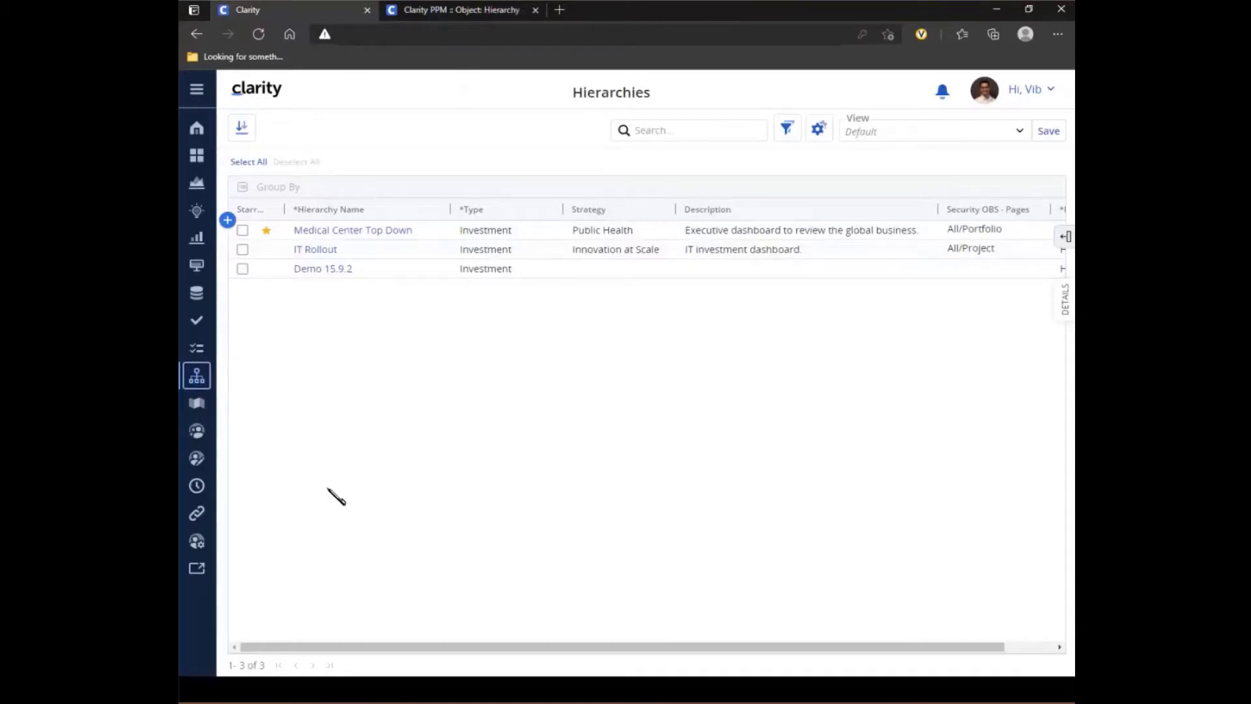
pyautogui.click(197, 541)
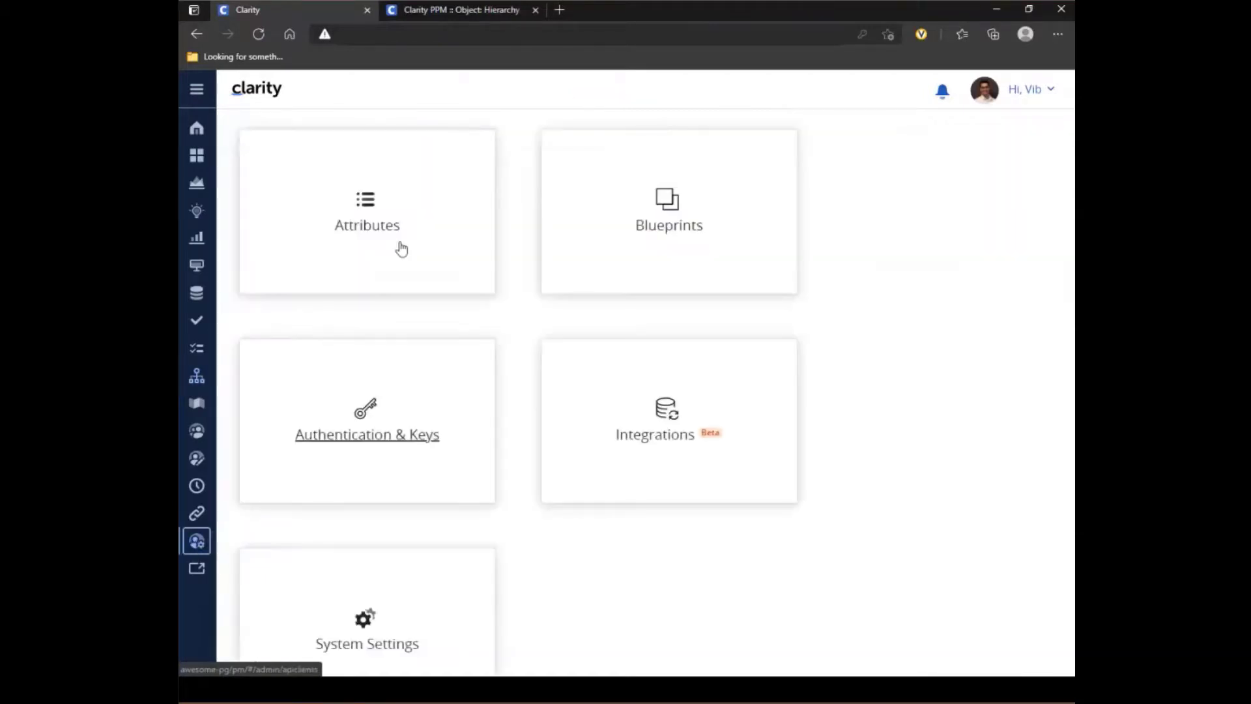
pyautogui.click(370, 216)
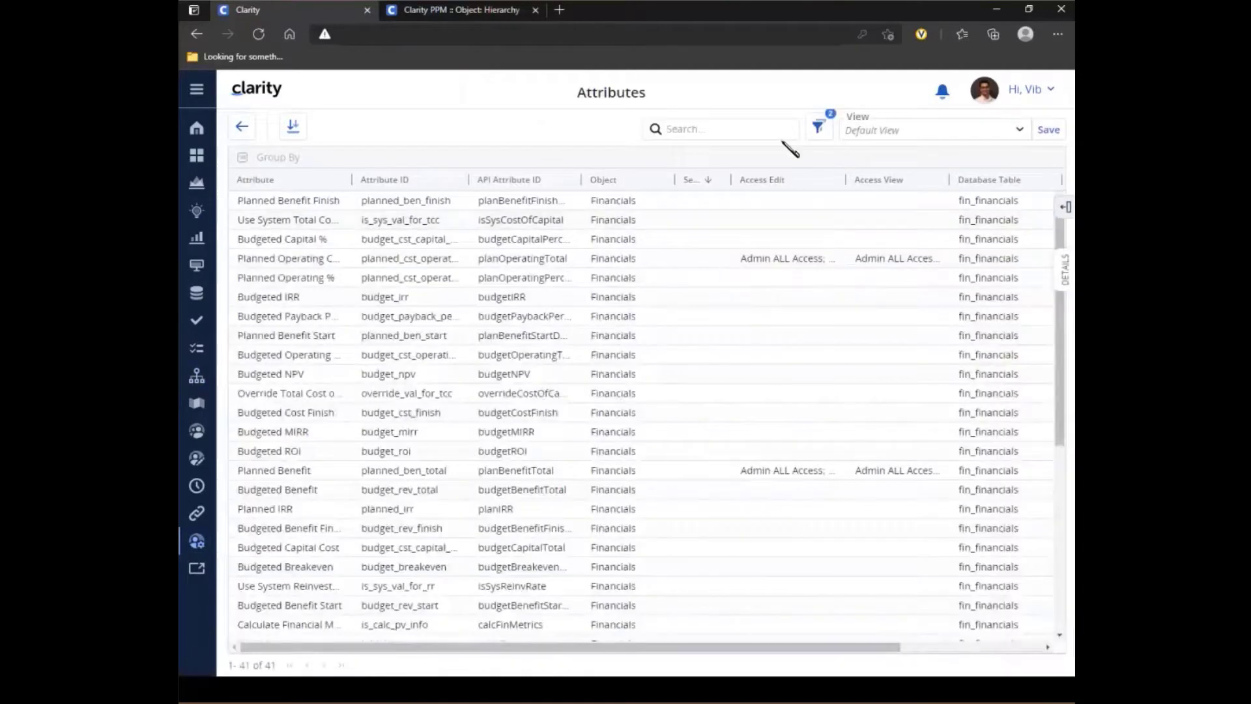
# - Filter the attribute list to Object = Hierarchy and Abstract Object = No
pyautogui.click(817, 128)
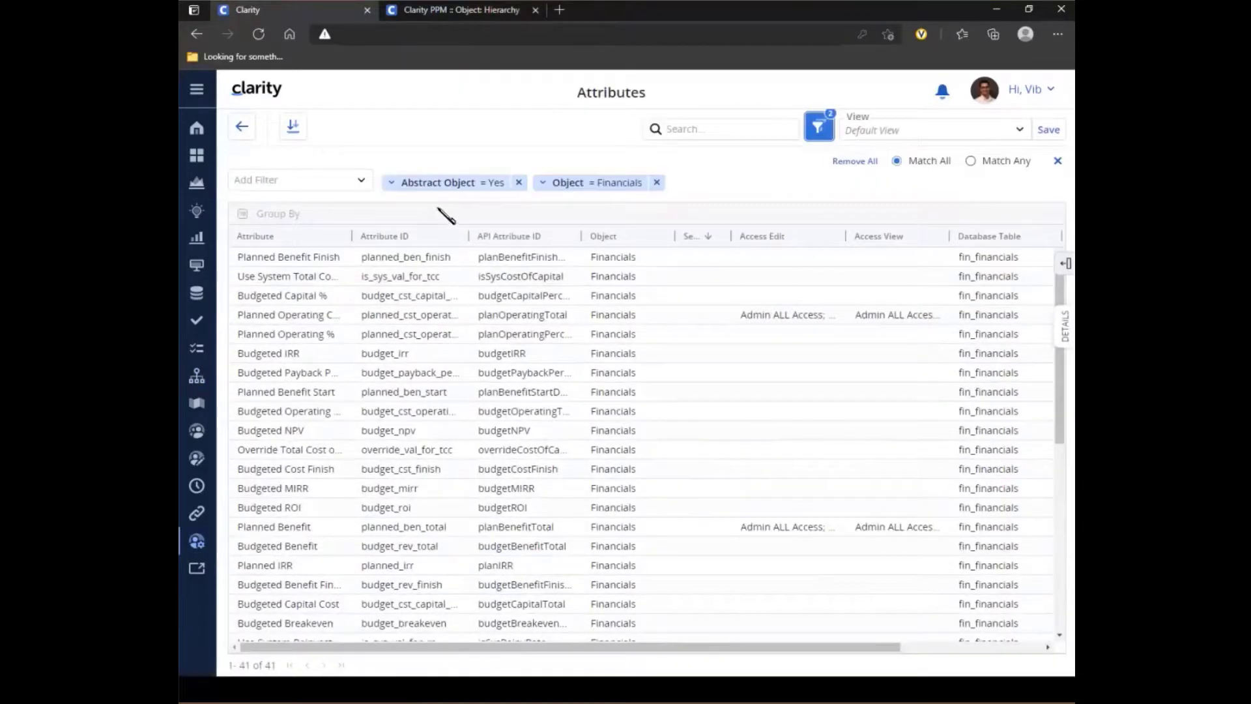
pyautogui.click(591, 187)
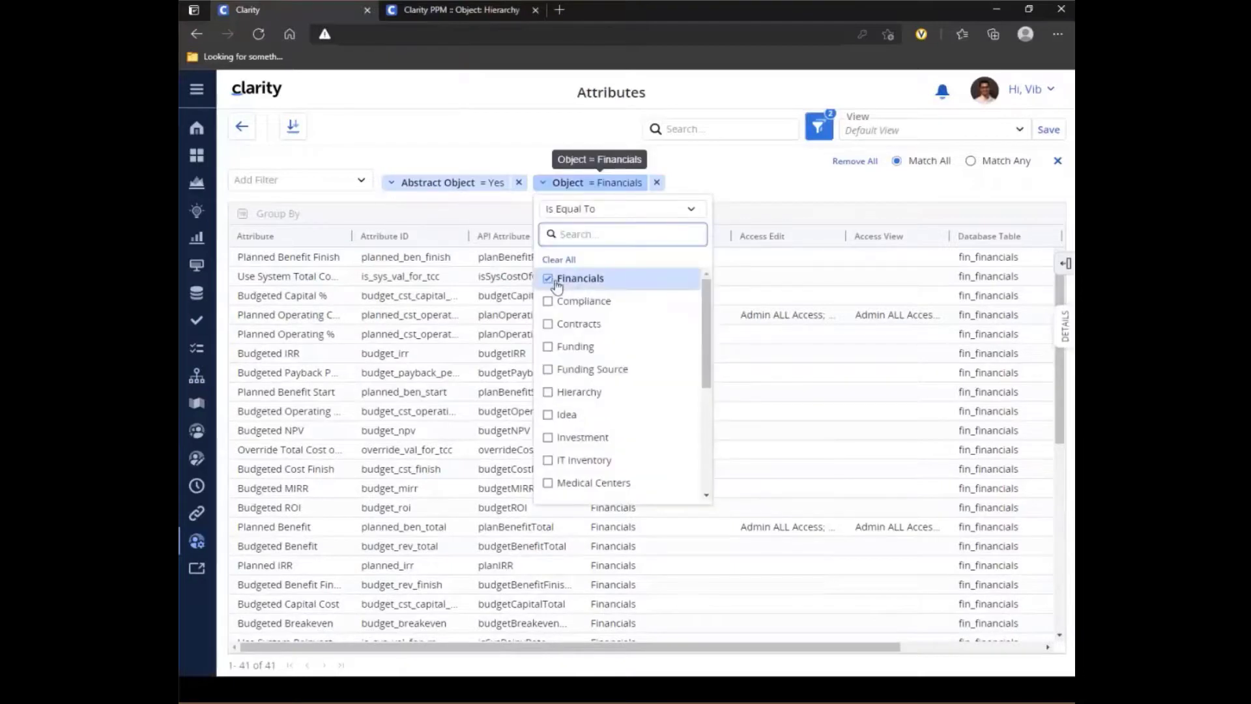
pyautogui.click(557, 280)
pyautogui.click(548, 391)
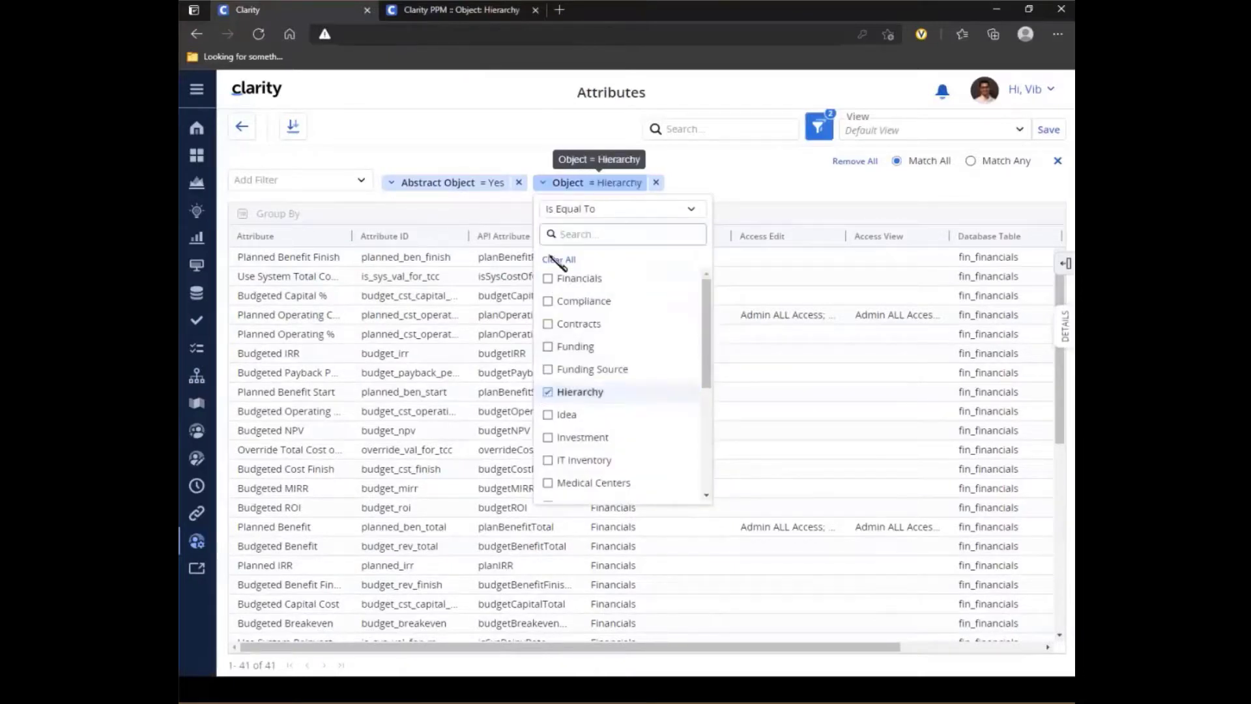
pyautogui.click(463, 188)
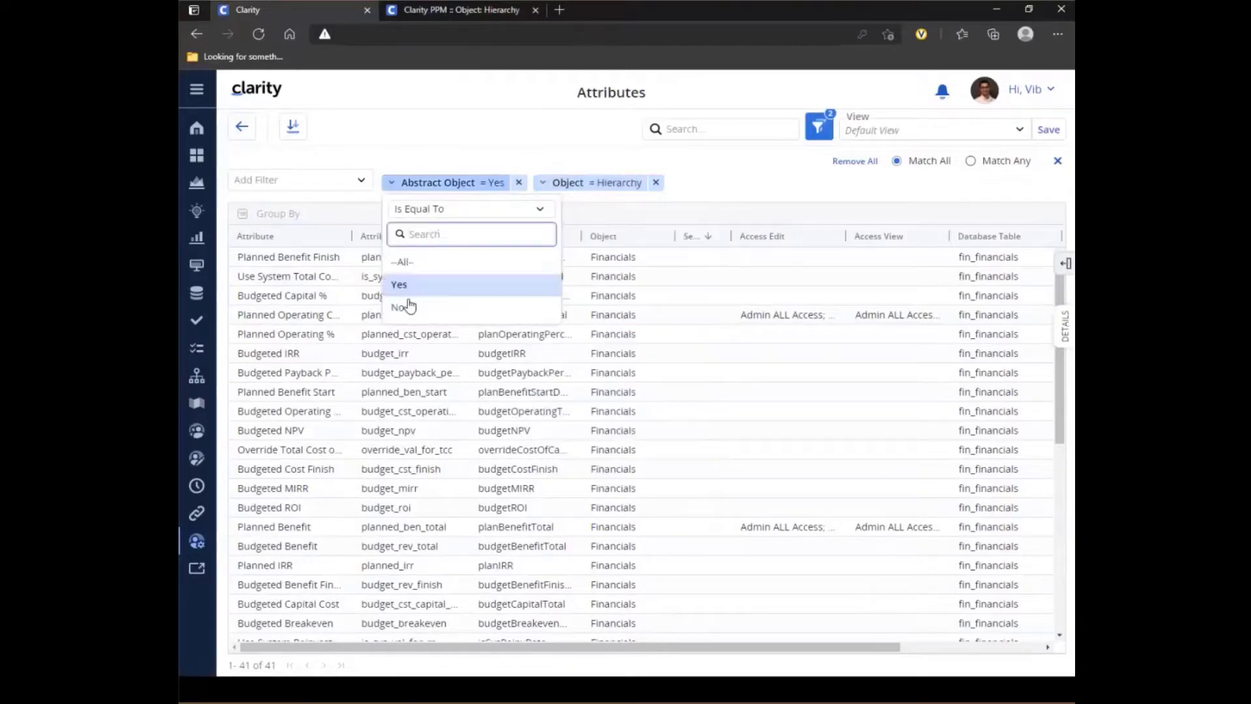
pyautogui.click(508, 307)
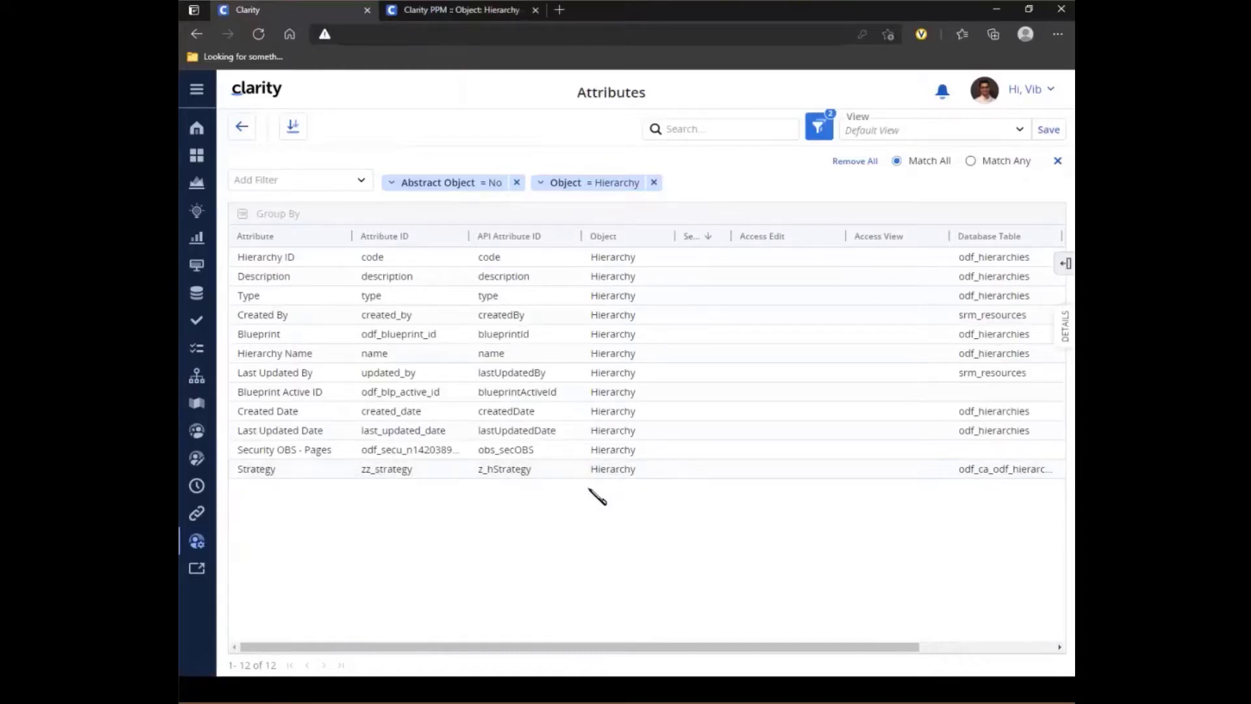
# - Filter the attribute list to Abstract Object = Yes and the objects Investment and Financials
pyautogui.click(580, 185)
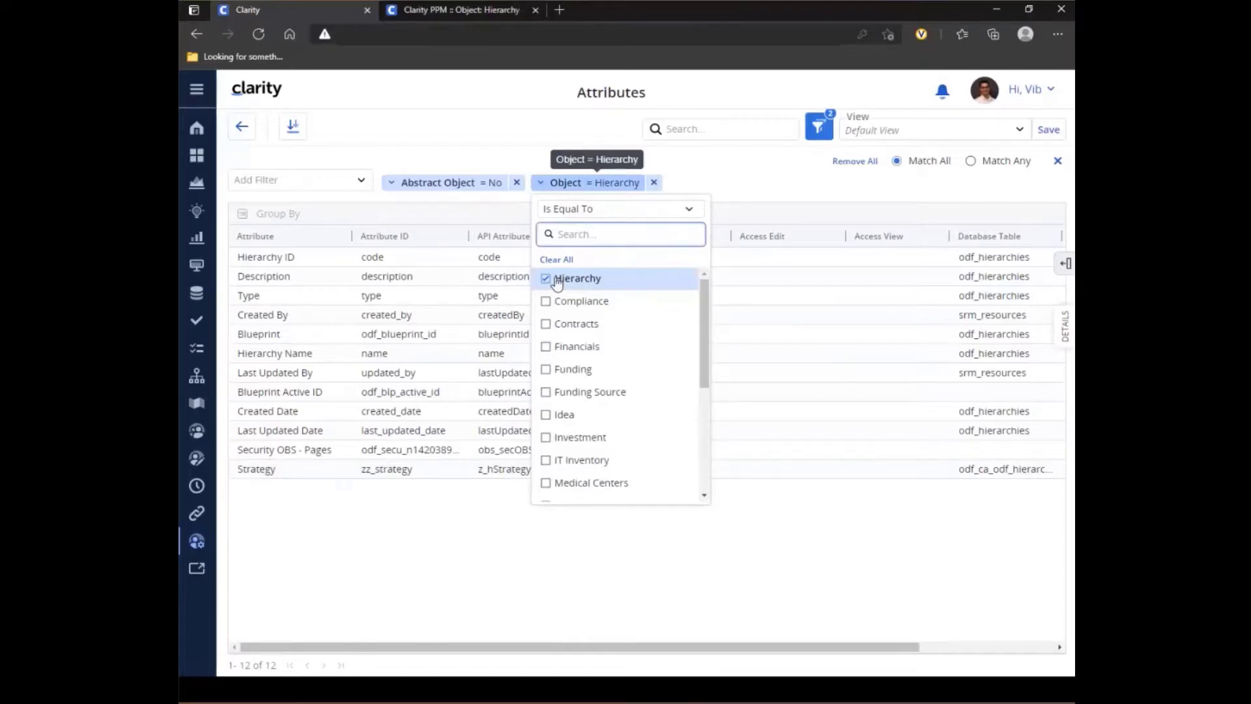
pyautogui.click(714, 179)
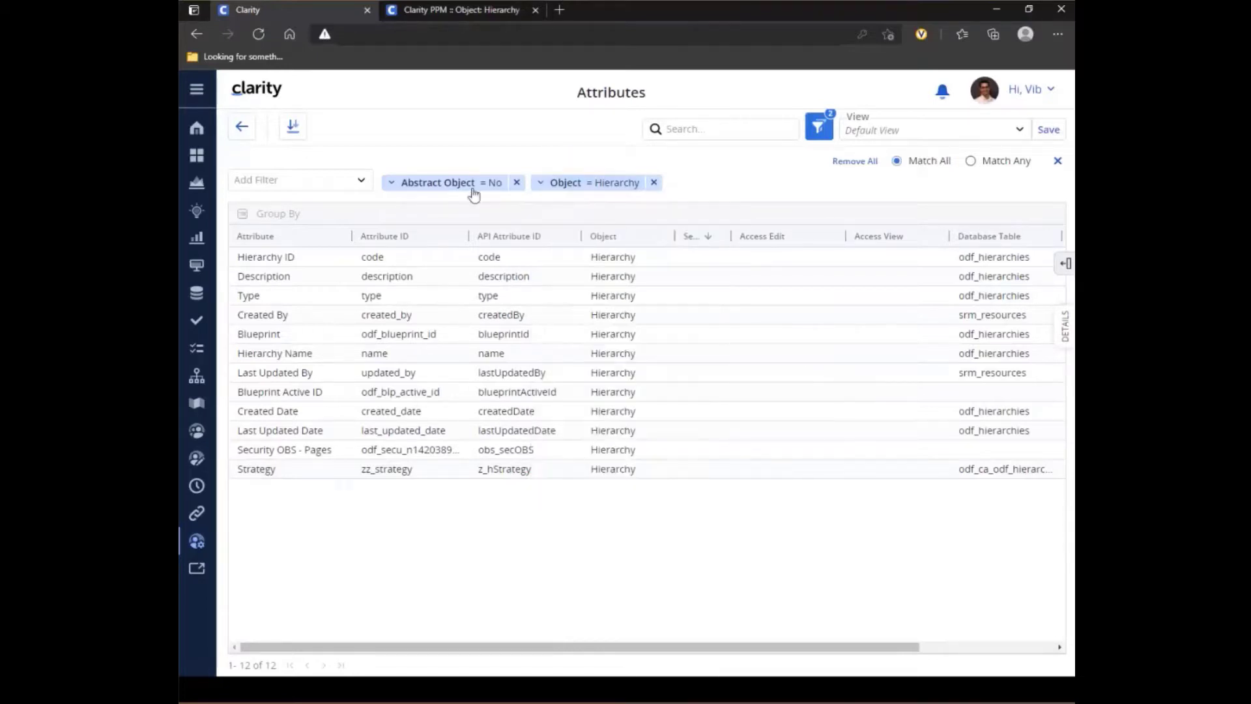
pyautogui.click(442, 187)
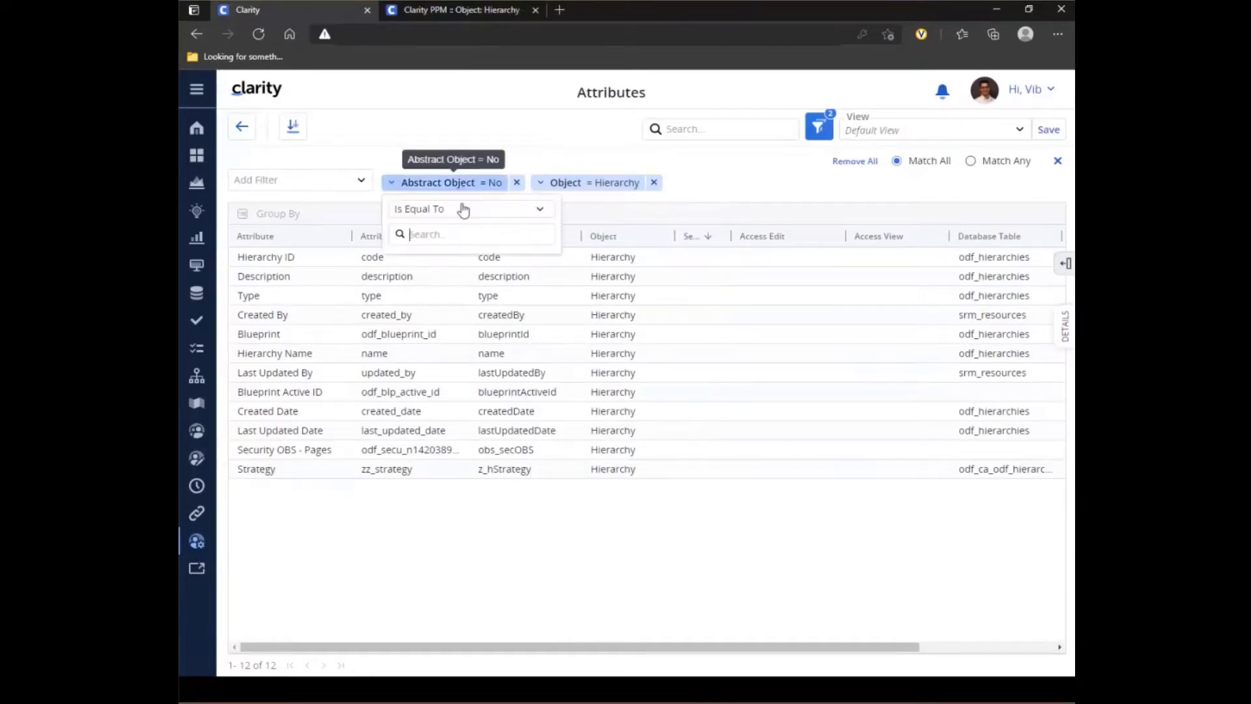
pyautogui.click(399, 285)
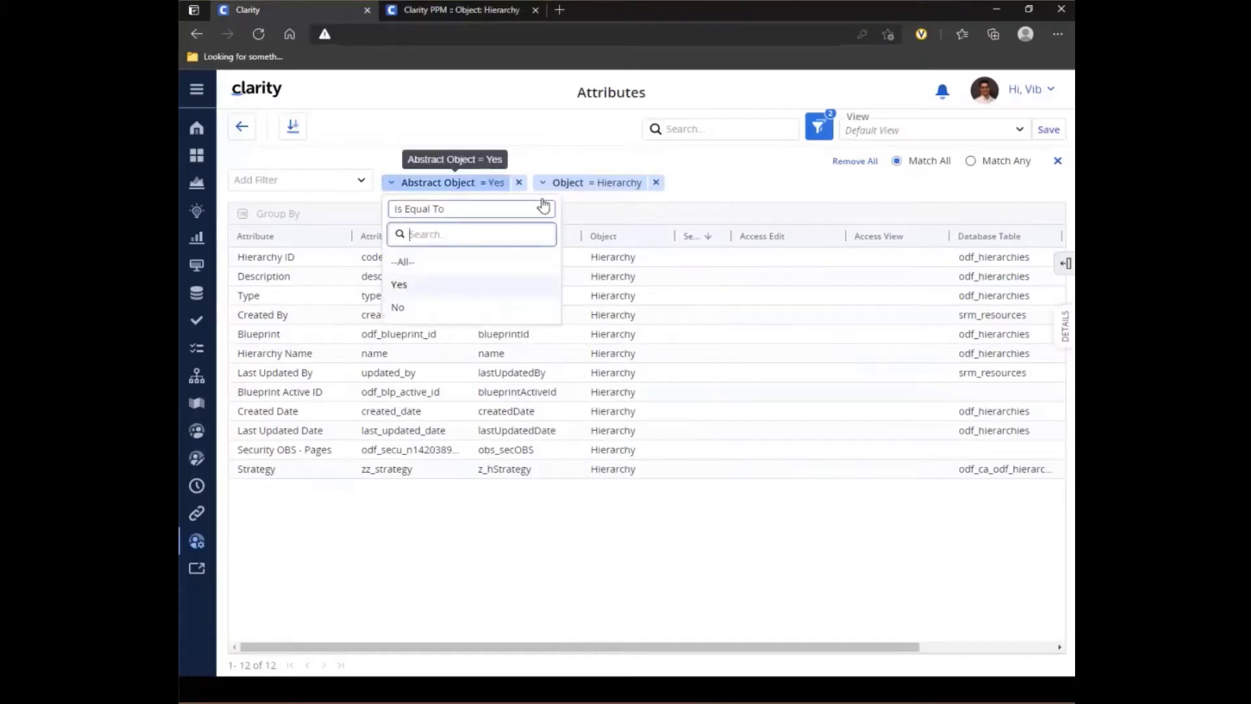
pyautogui.click(575, 189)
pyautogui.click(548, 280)
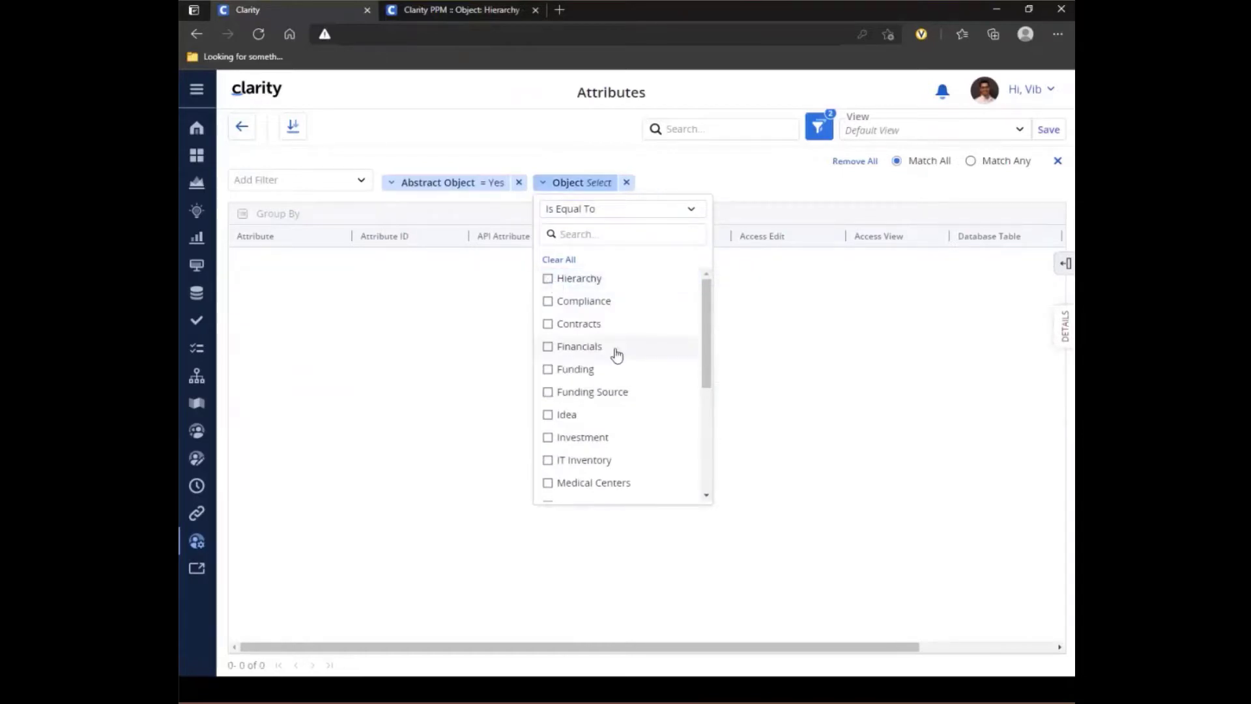
pyautogui.click(550, 439)
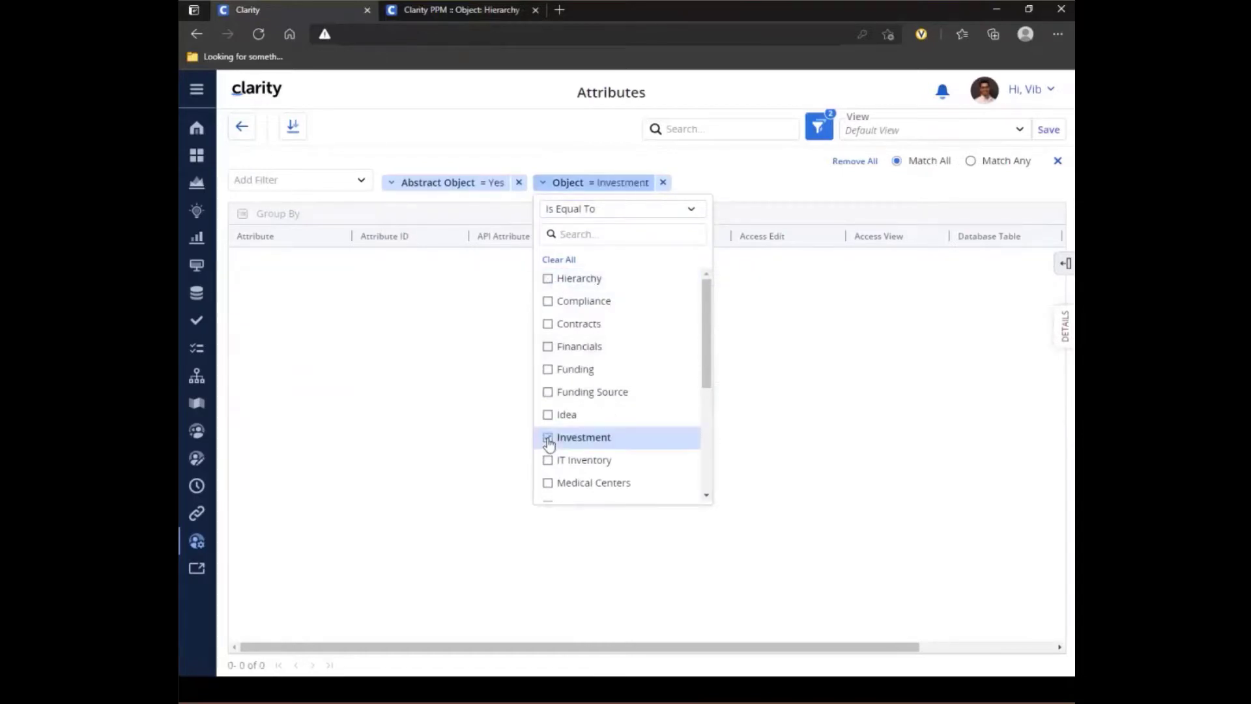
pyautogui.click(547, 348)
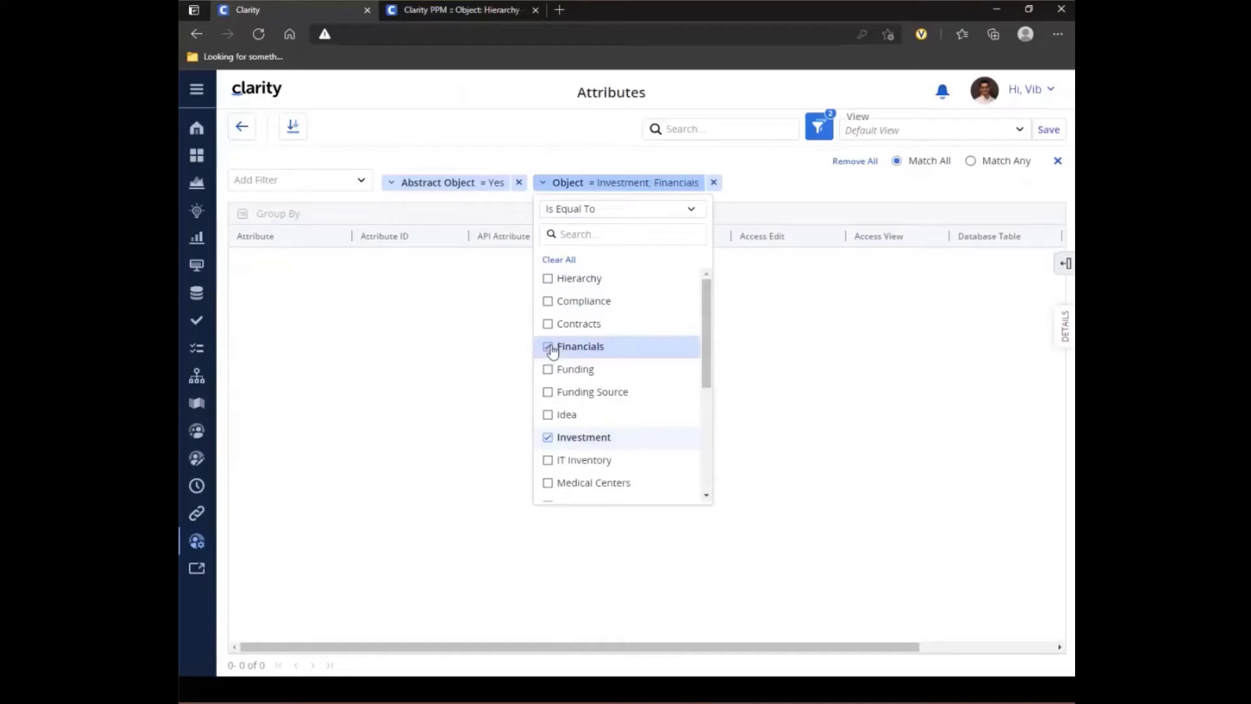
pyautogui.click(778, 188)
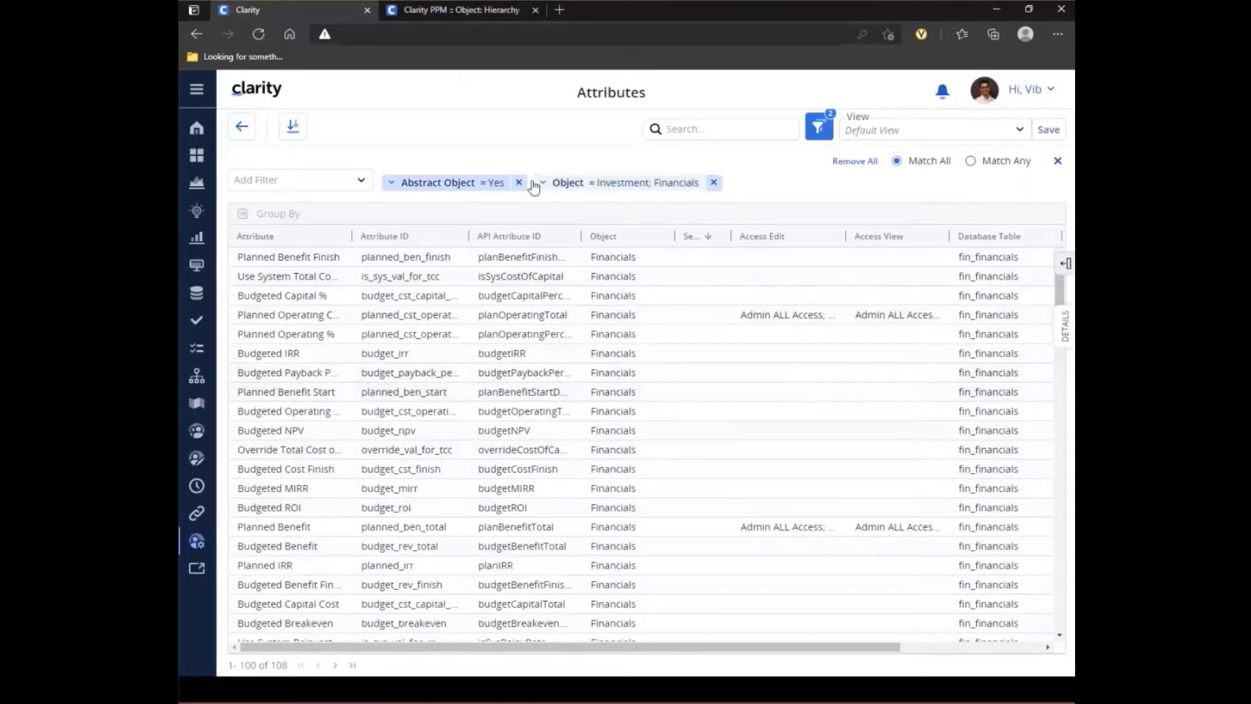
# - Remove the Abstract Object and Object filters from the attribute list
pyautogui.click(450, 182)
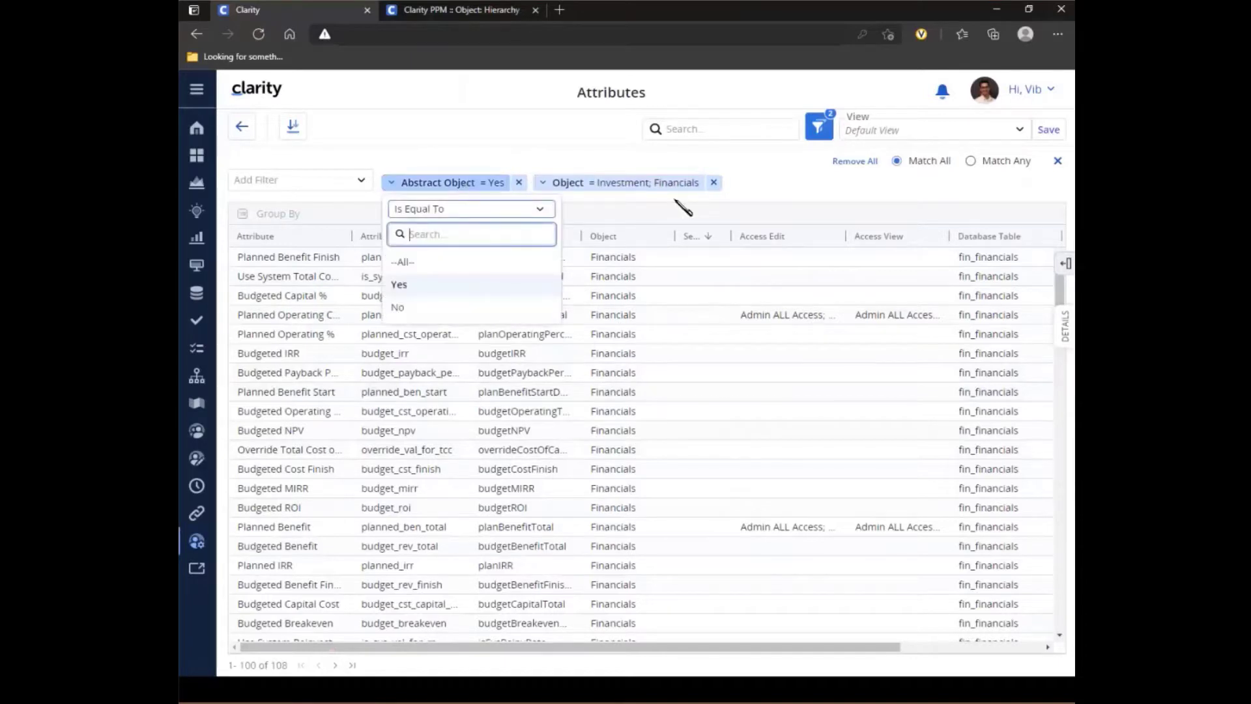
pyautogui.click(775, 184)
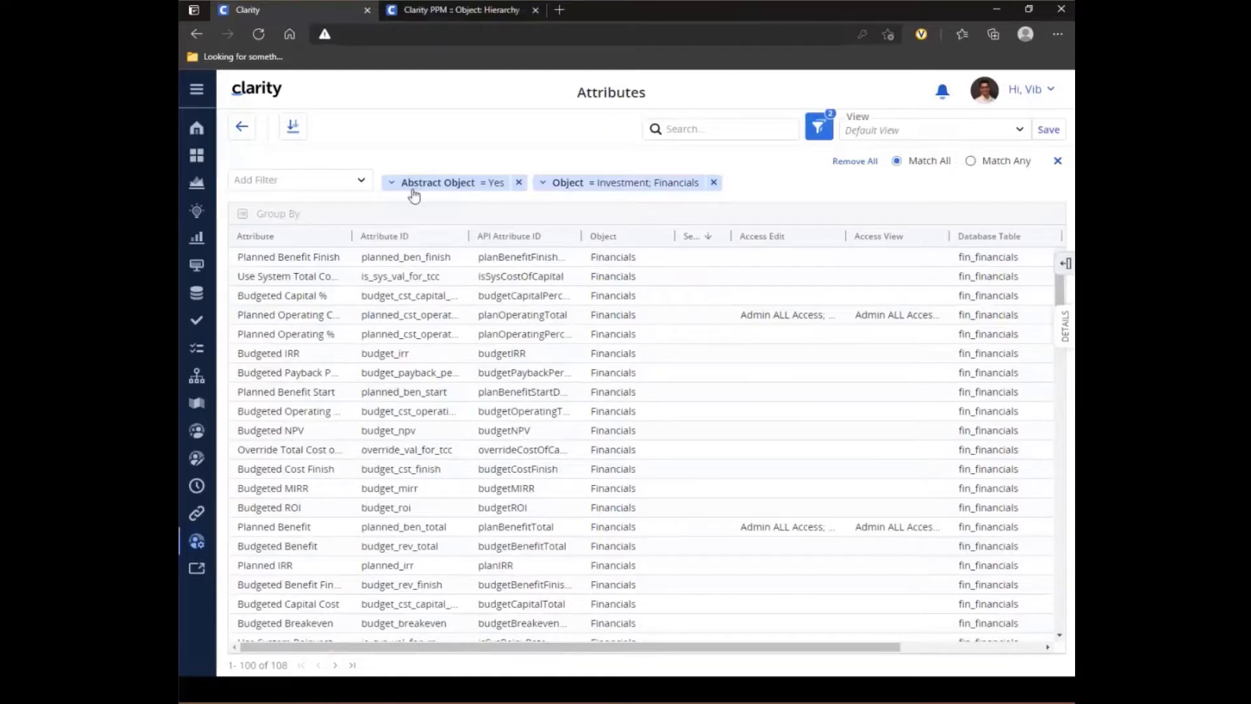
pyautogui.click(446, 189)
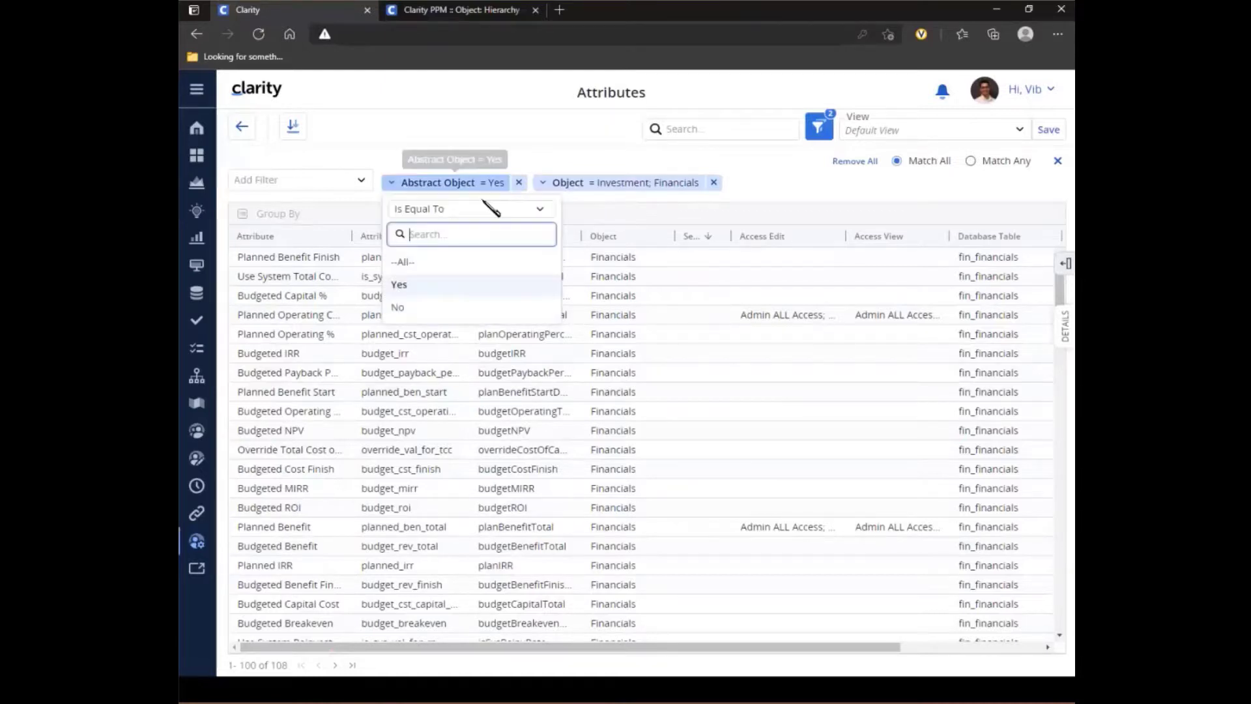
pyautogui.click(519, 183)
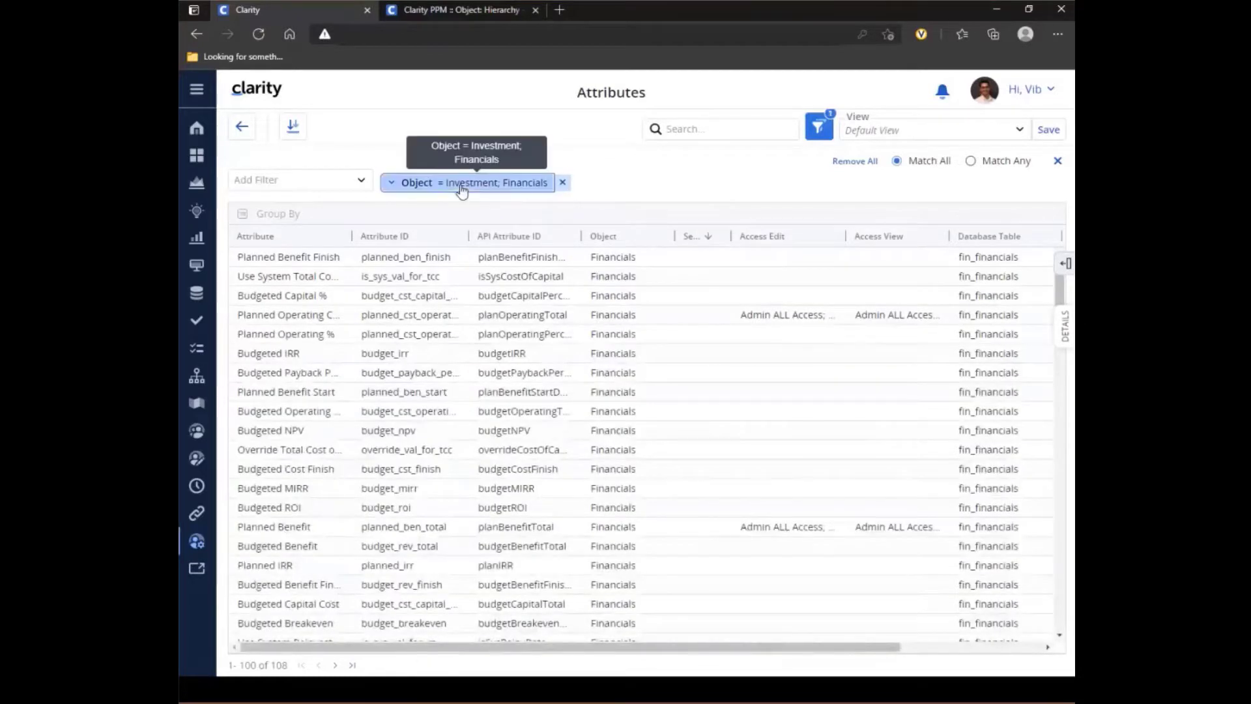
pyautogui.click(461, 188)
pyautogui.click(562, 183)
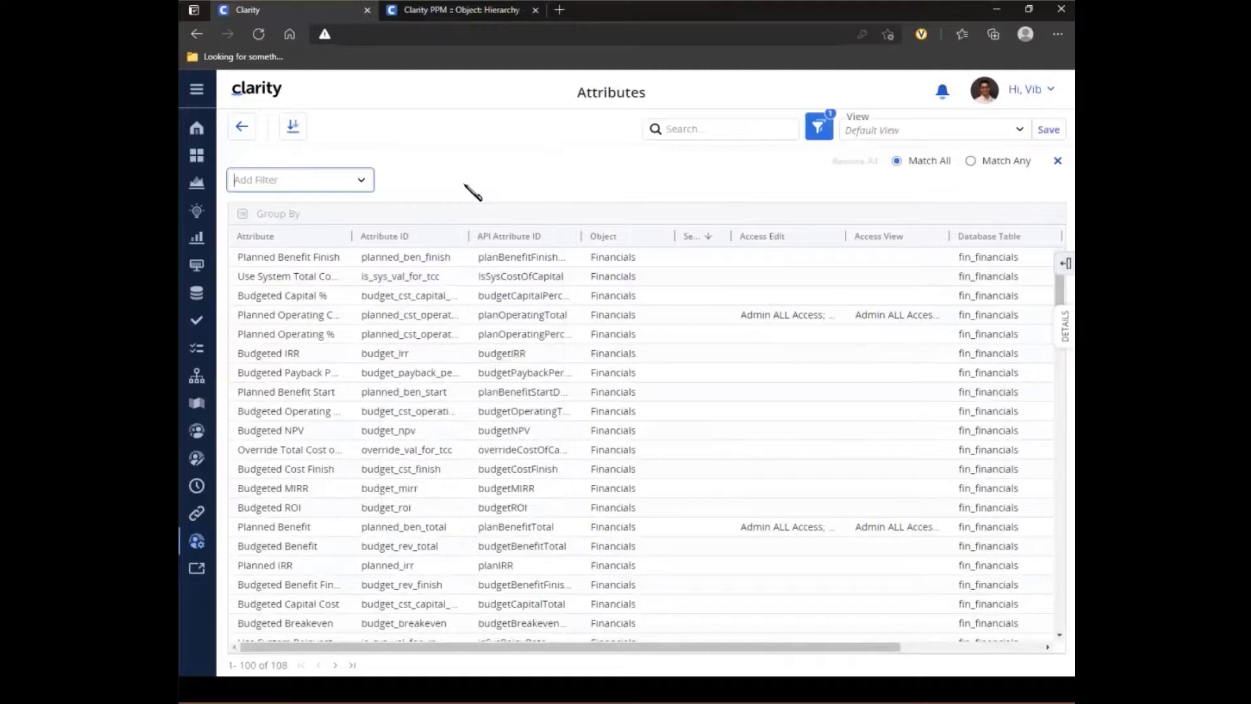
# - Filter the attribute list to Attribute contains "planned cost"
pyautogui.click(275, 182)
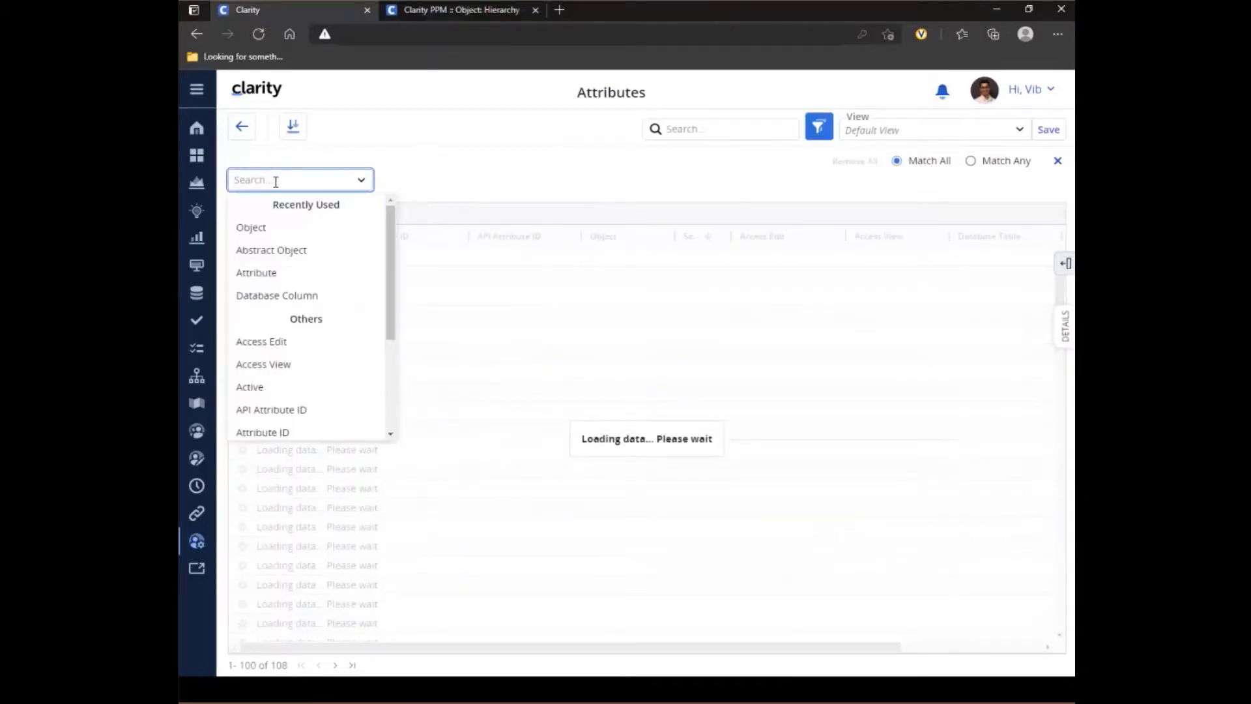
pyautogui.write('name')
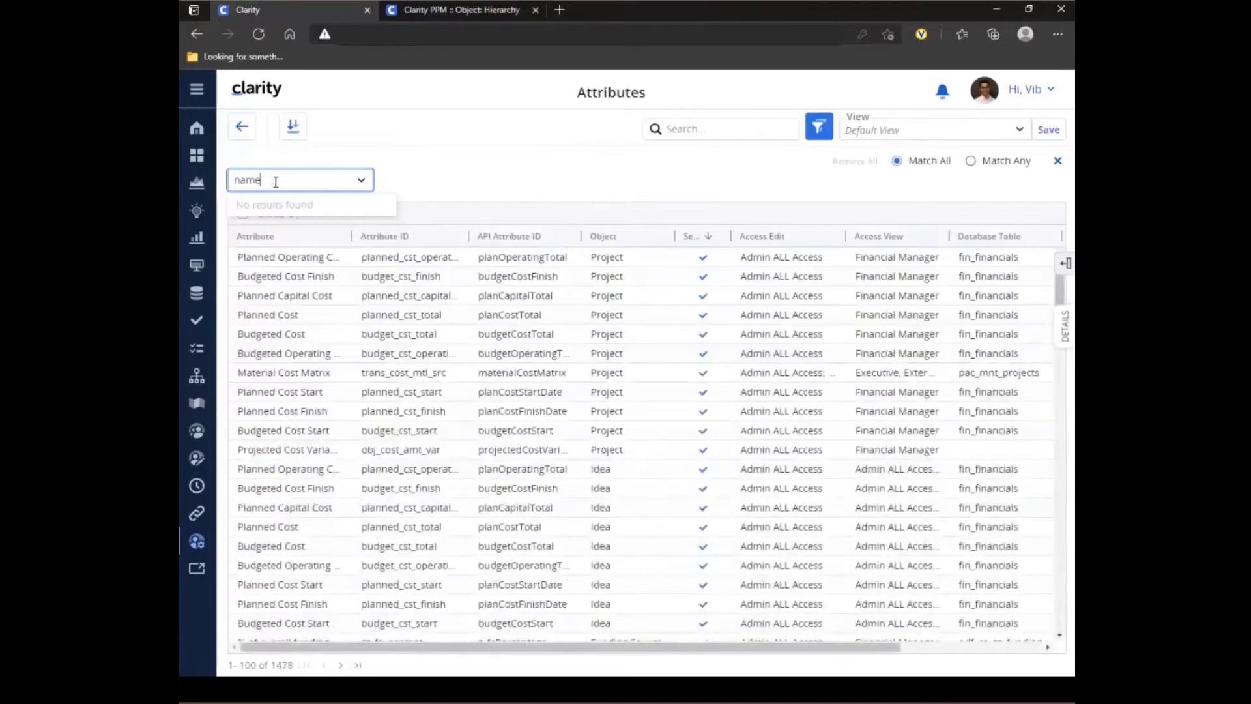
pyautogui.hotkey('ctrl', 'a')
pyautogui.write('attrib')
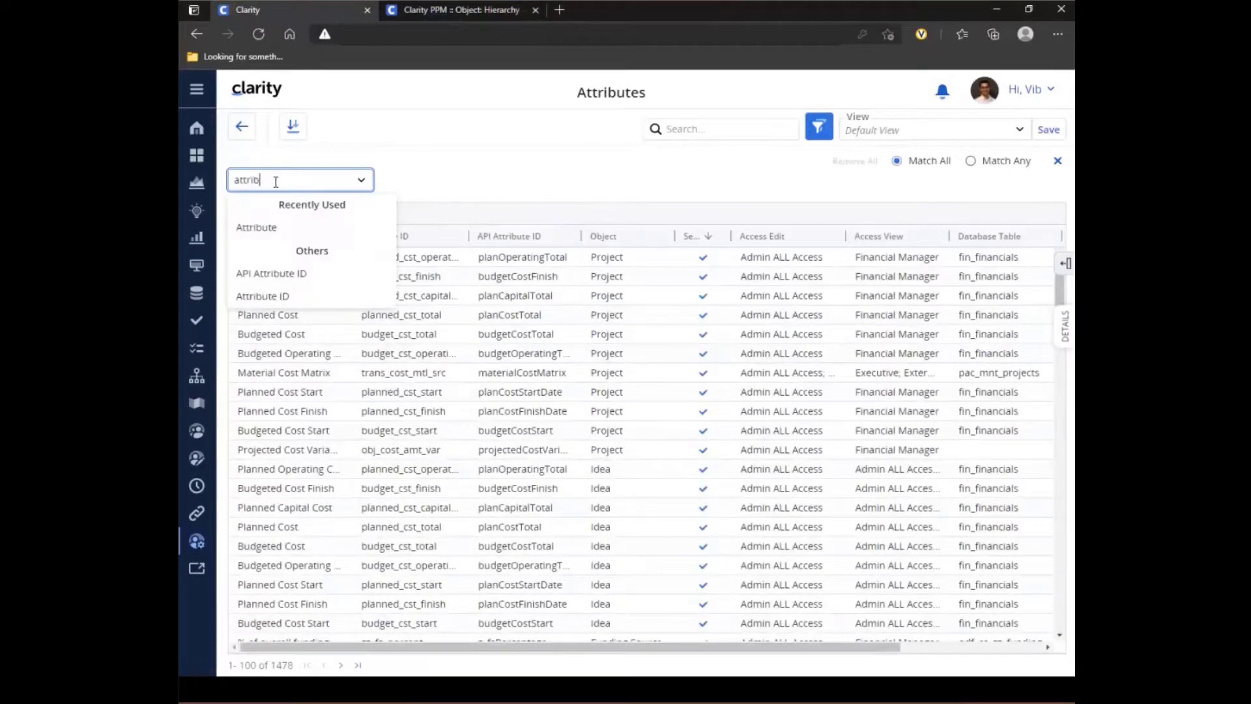
pyautogui.click(251, 232)
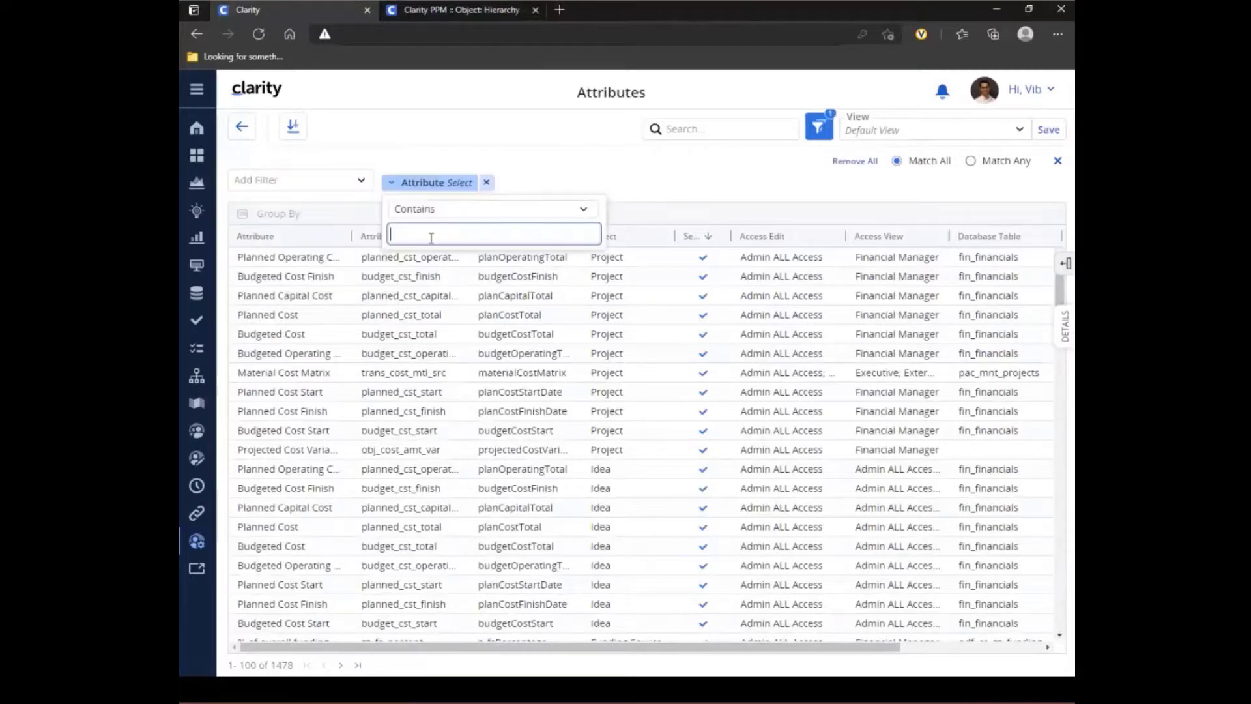
pyautogui.write('planned cost')
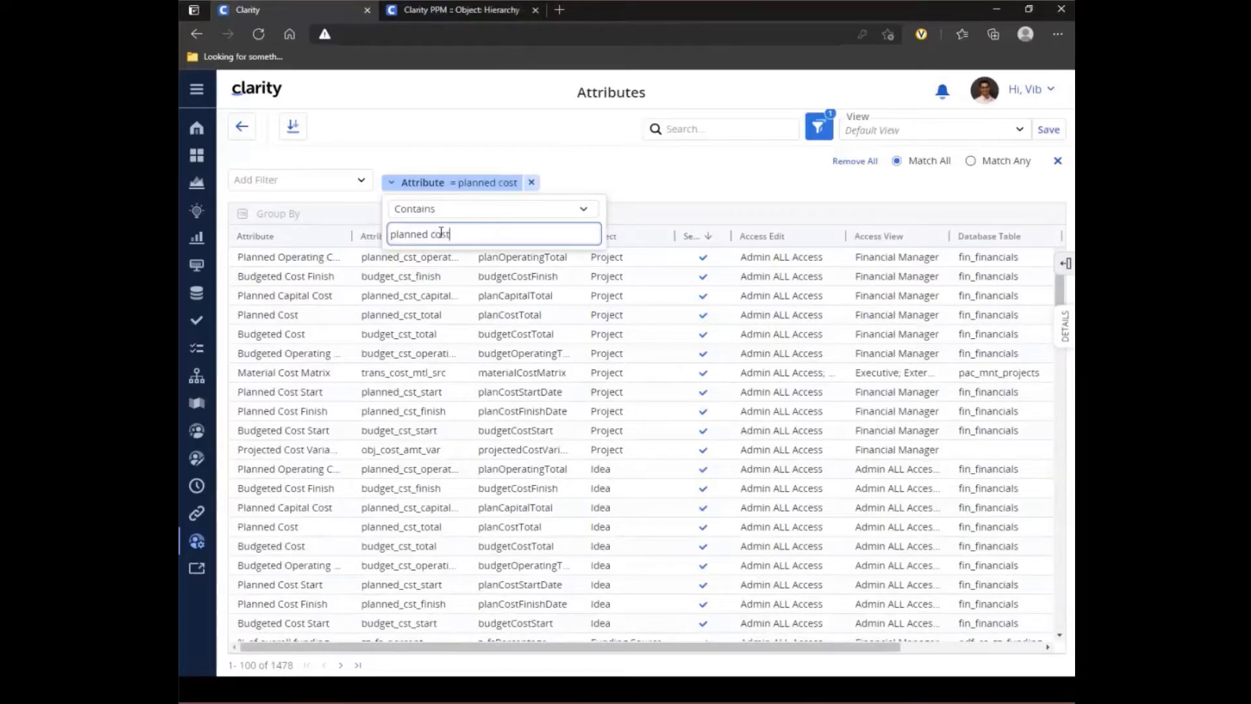
pyautogui.click(607, 174)
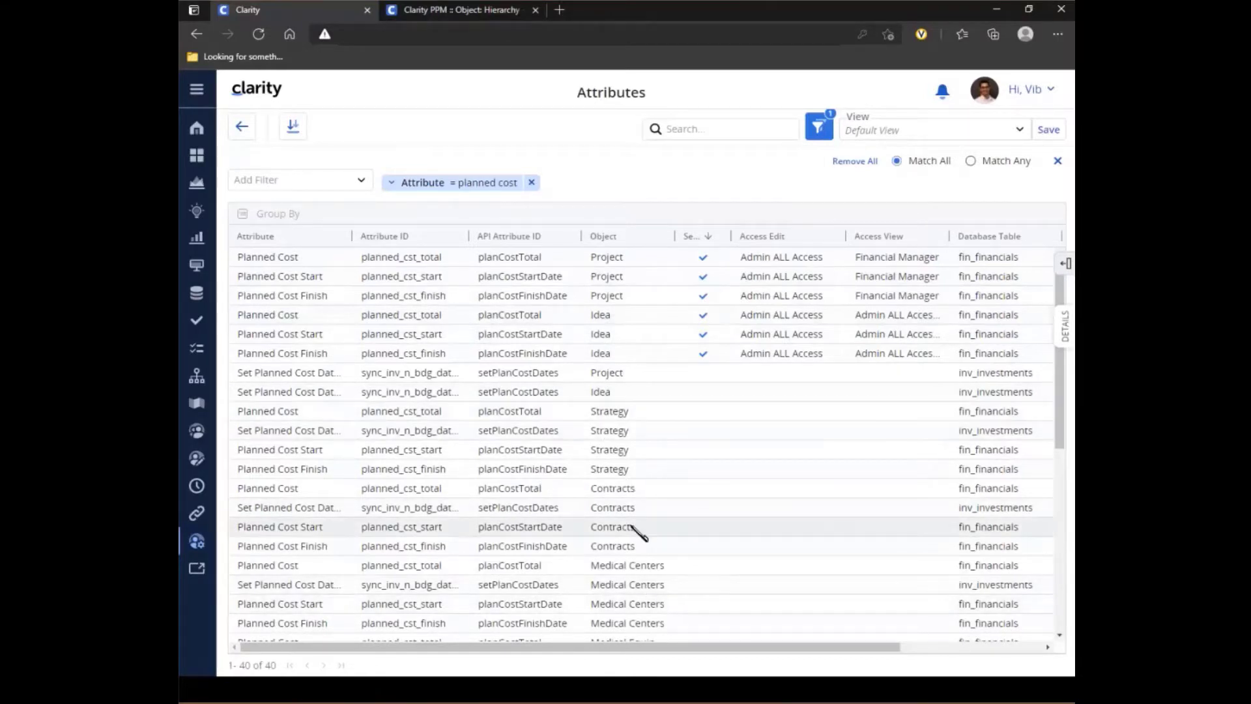
# - Change the Attribute filter's operator to Is Equal To, keeping "planned cost" as its value
pyautogui.click(456, 184)
pyautogui.click(441, 210)
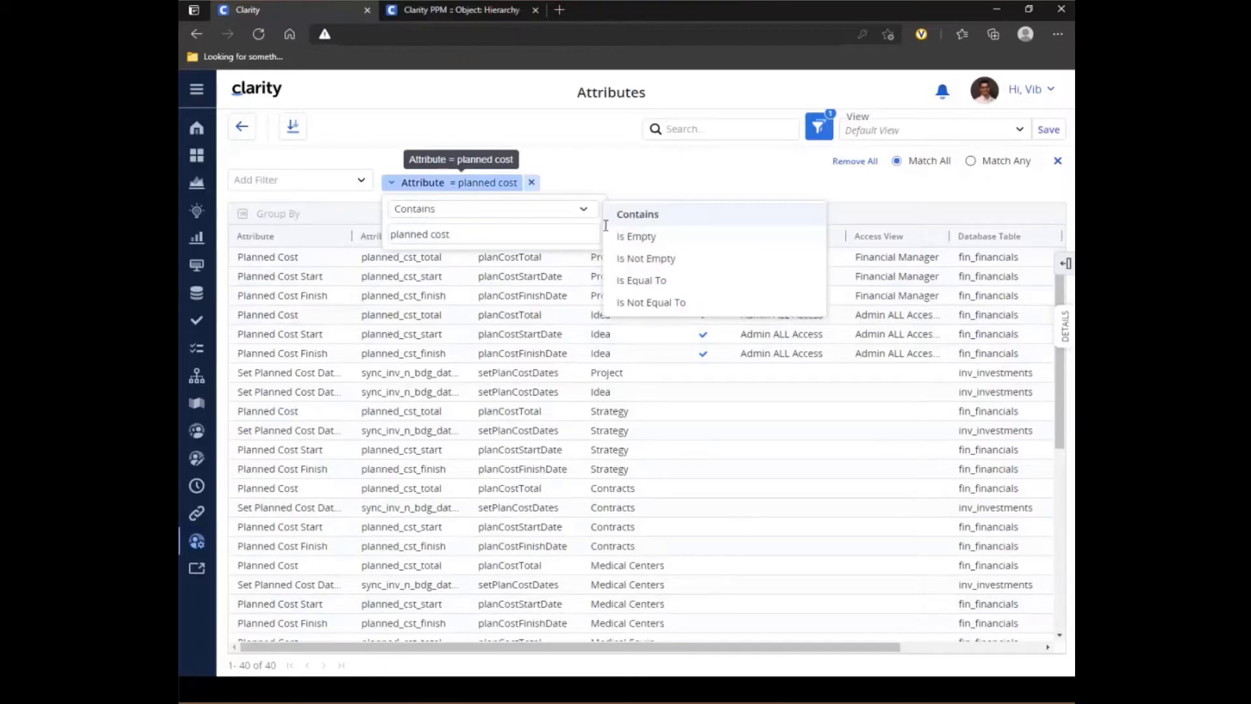
pyautogui.click(668, 282)
pyautogui.click(624, 188)
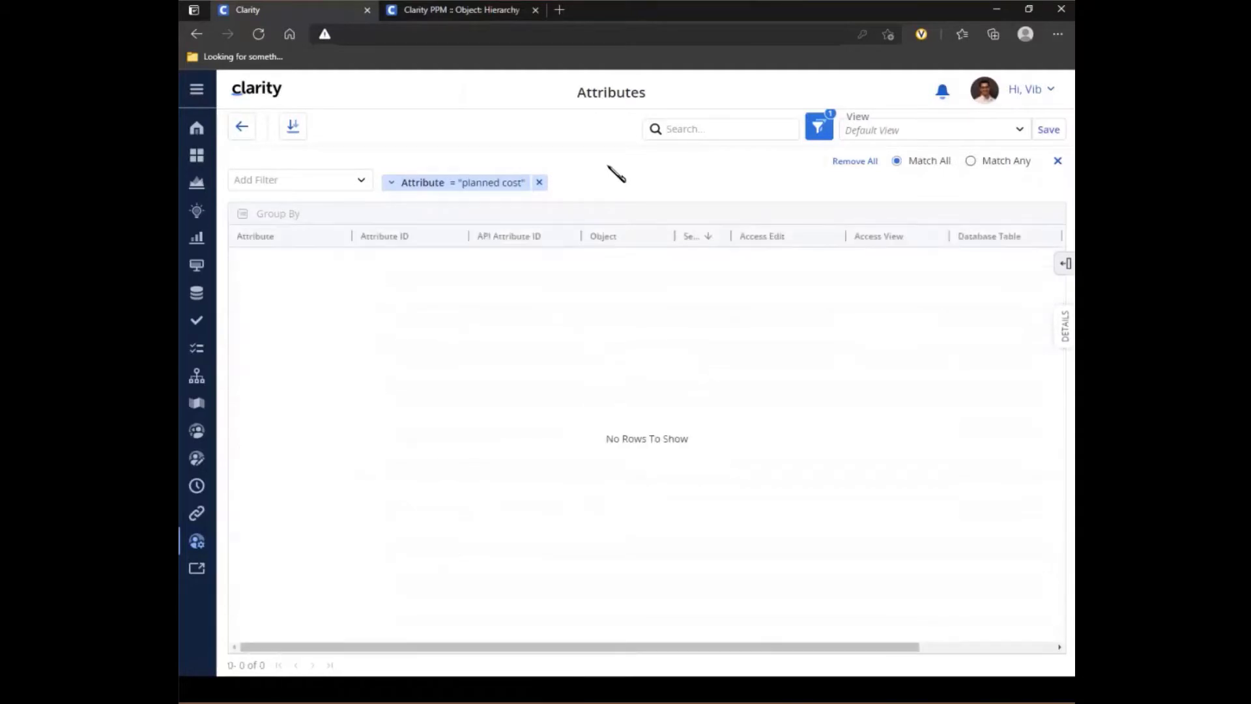
# - Set the "planned cost" Attribute filter's operator back to Contains
pyautogui.click(480, 185)
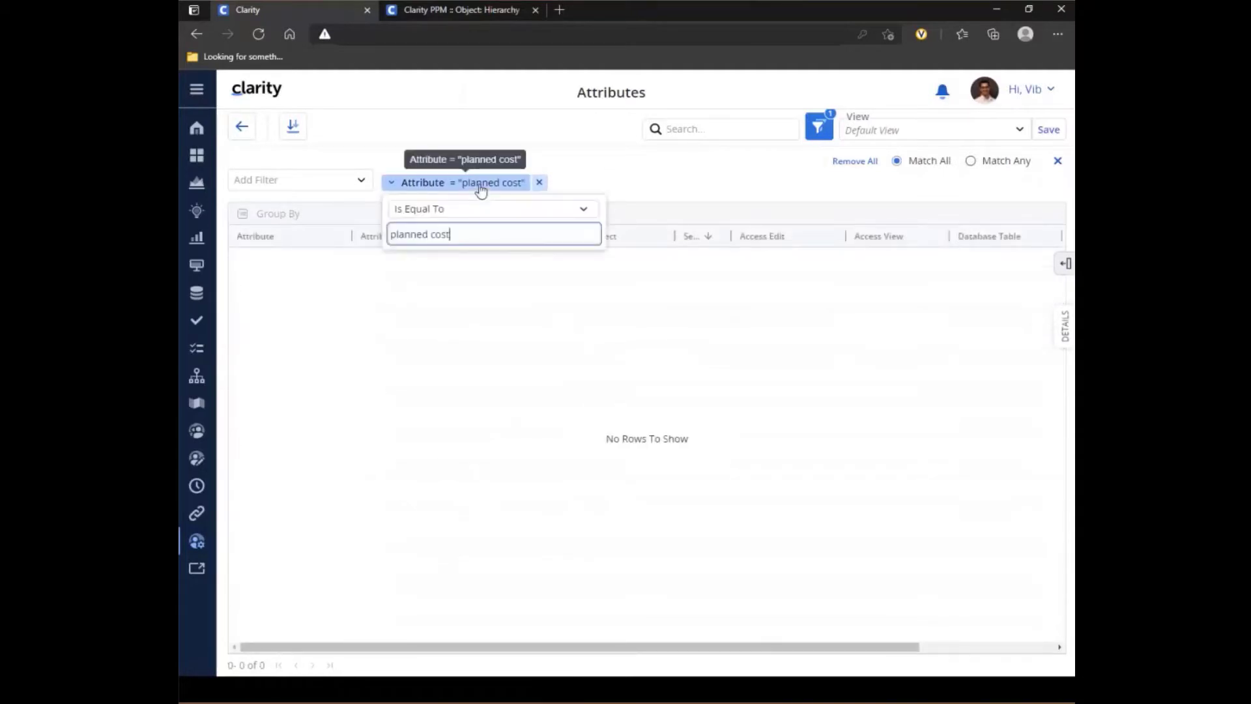
pyautogui.click(451, 215)
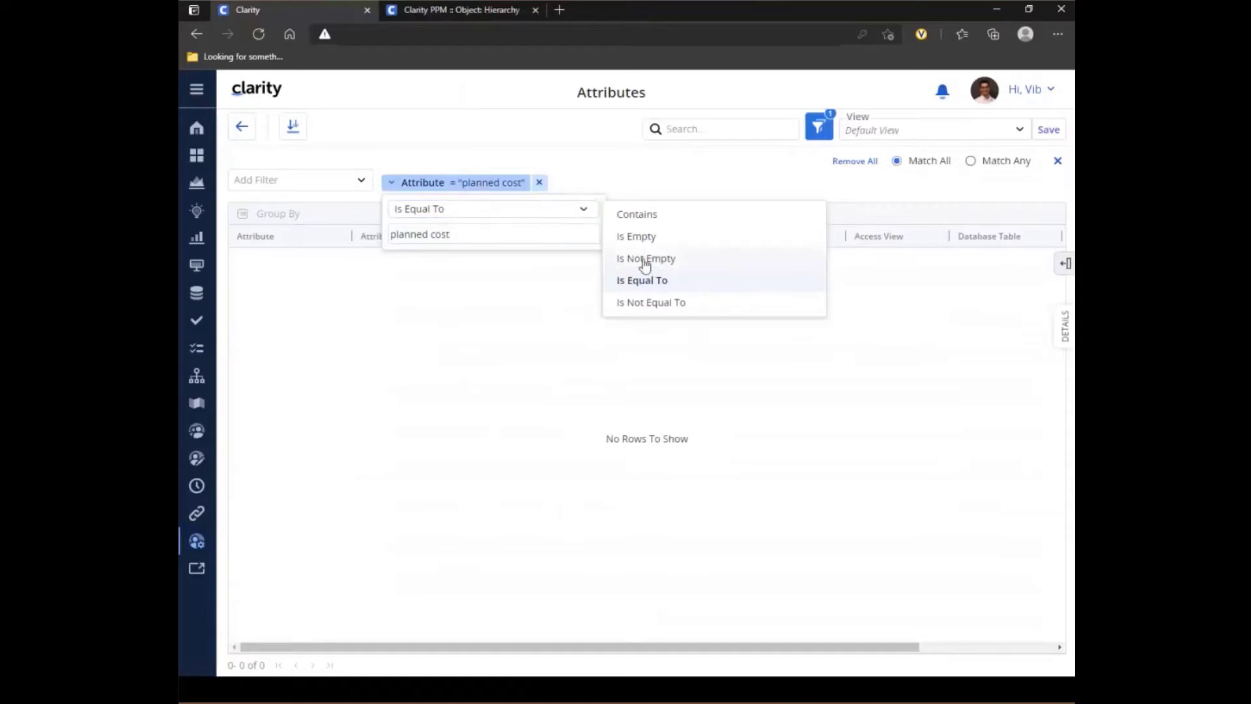
pyautogui.click(638, 217)
pyautogui.click(633, 188)
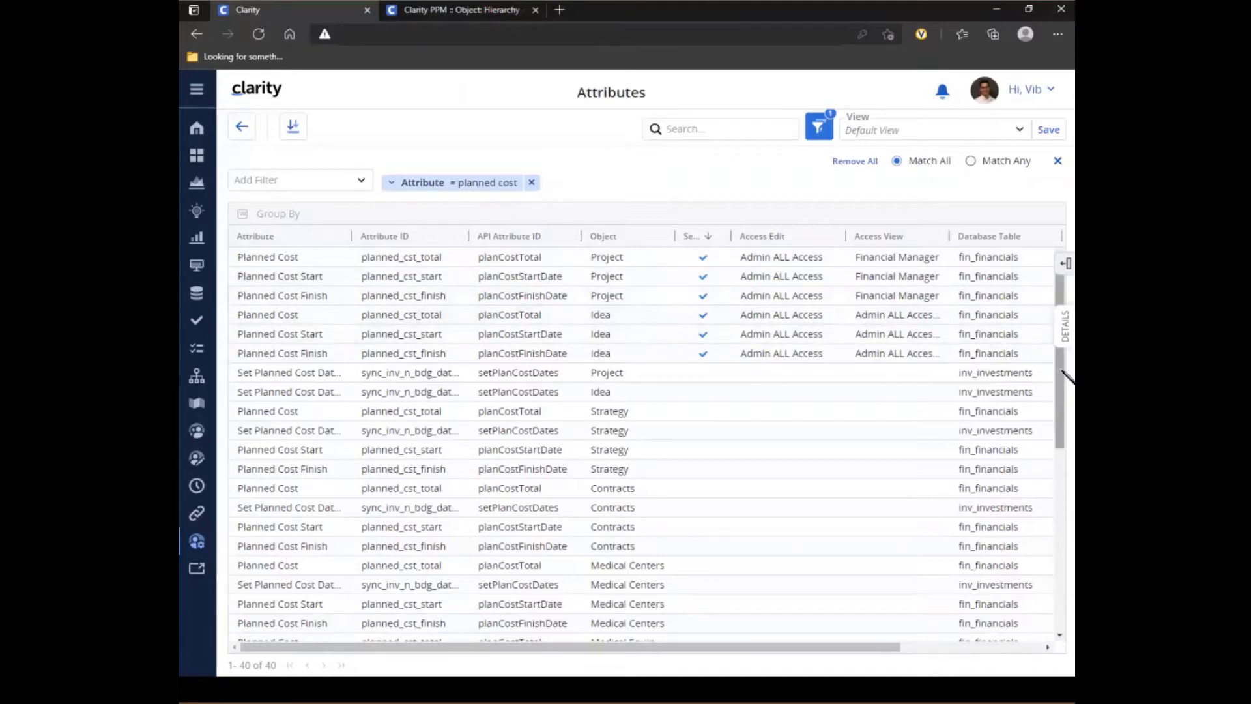
# - Examine the planned cost attributes across all objects, including the Financials and Investment entries, and compare their security settings
pyautogui.scroll(-2, 1062, 423)
pyautogui.moveTo(1062, 443); pyautogui.dragTo(1064, 558)
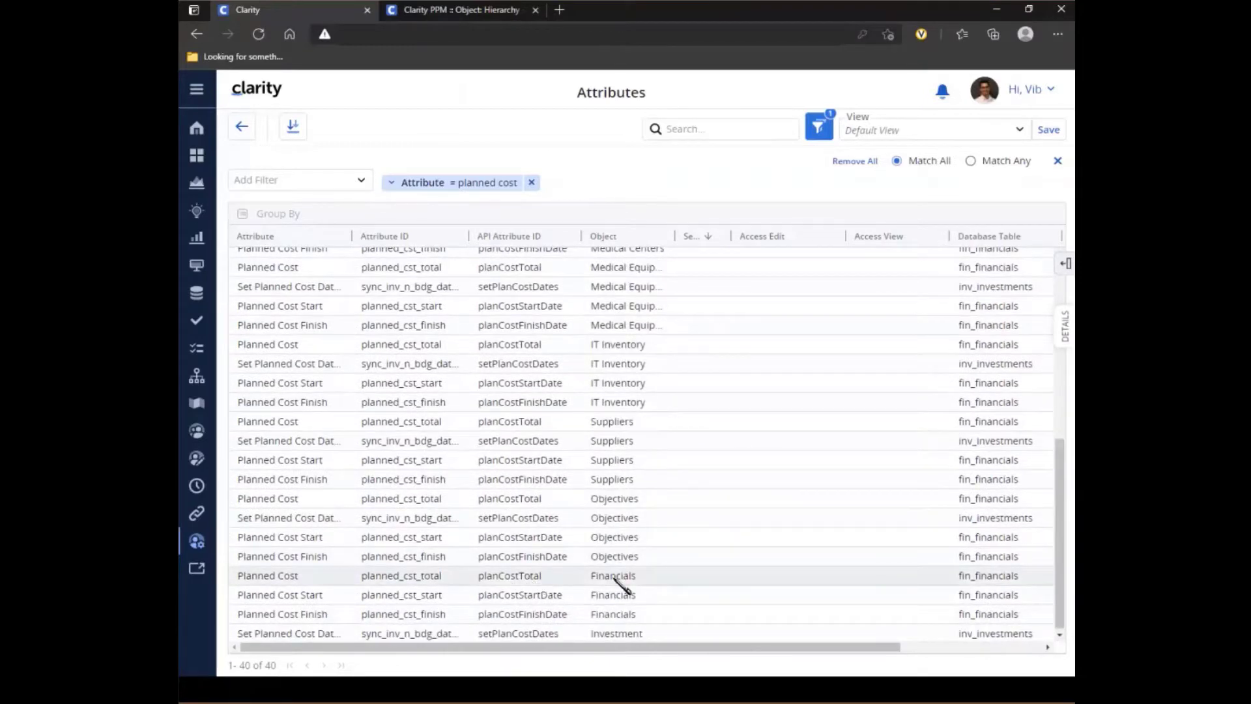
pyautogui.moveTo(705, 583)
pyautogui.moveTo(1060, 530); pyautogui.dragTo(1067, 348)
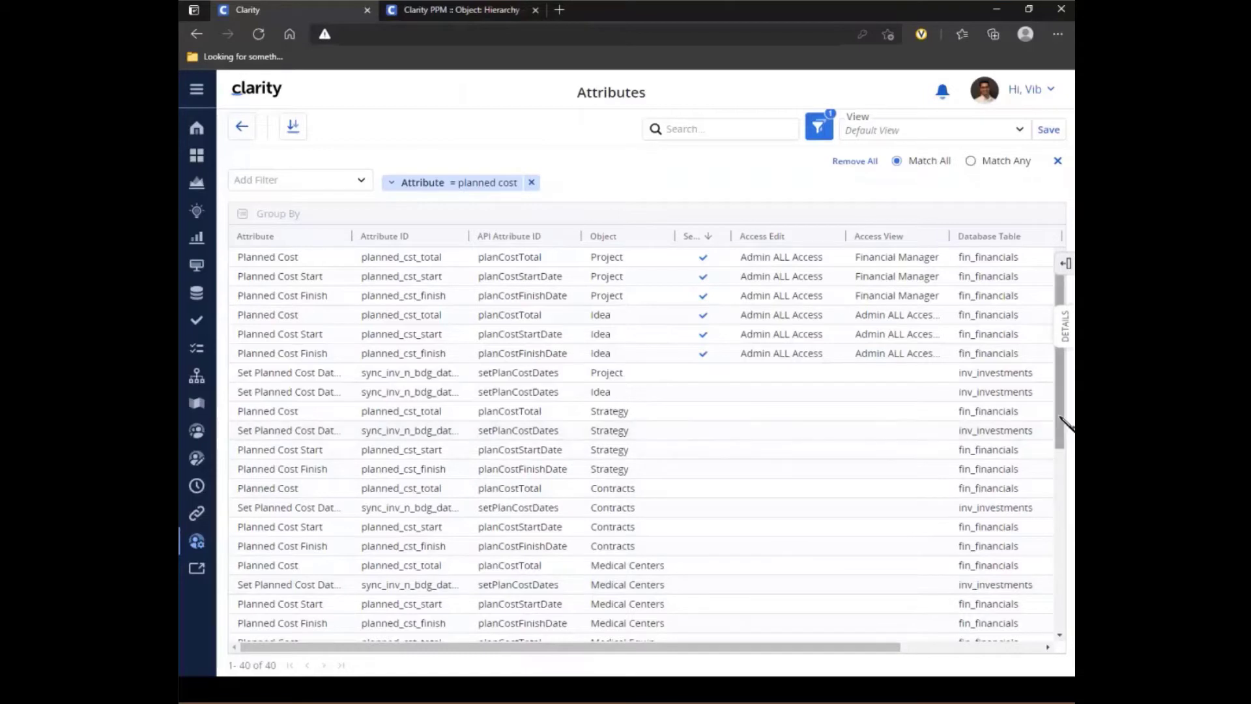
pyautogui.moveTo(1060, 418); pyautogui.dragTo(1058, 606)
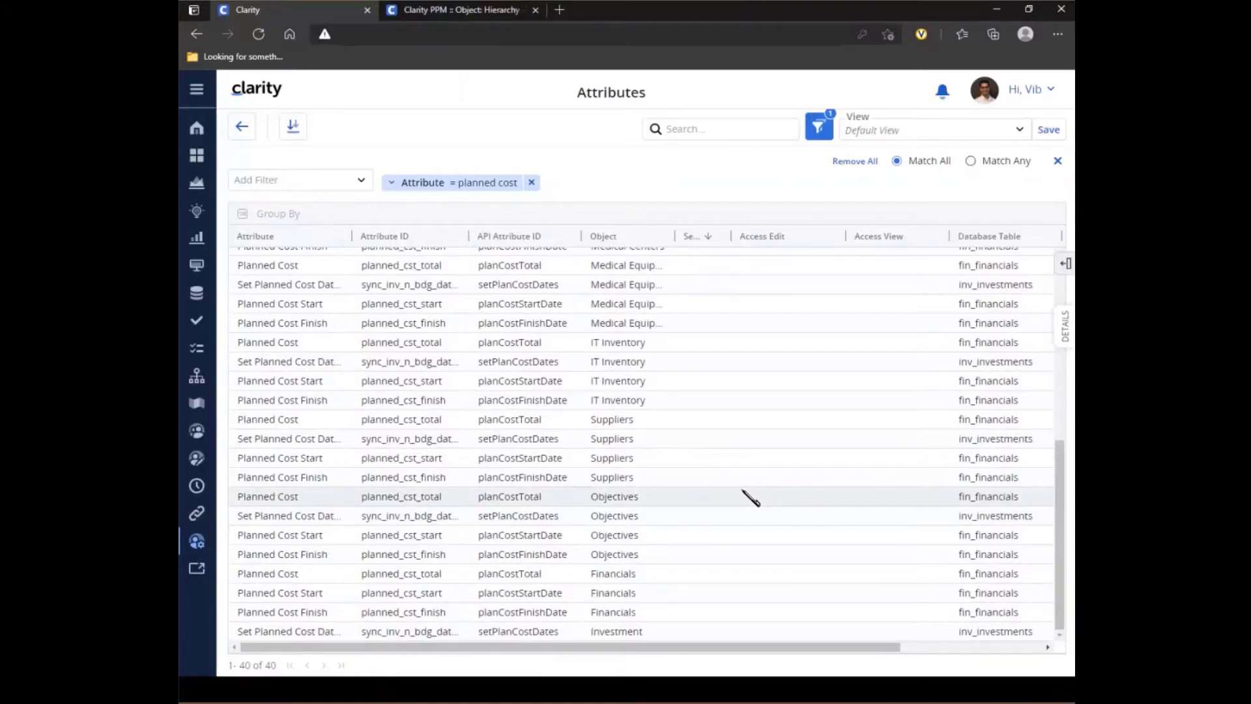
pyautogui.moveTo(1059, 508); pyautogui.dragTo(1069, 263)
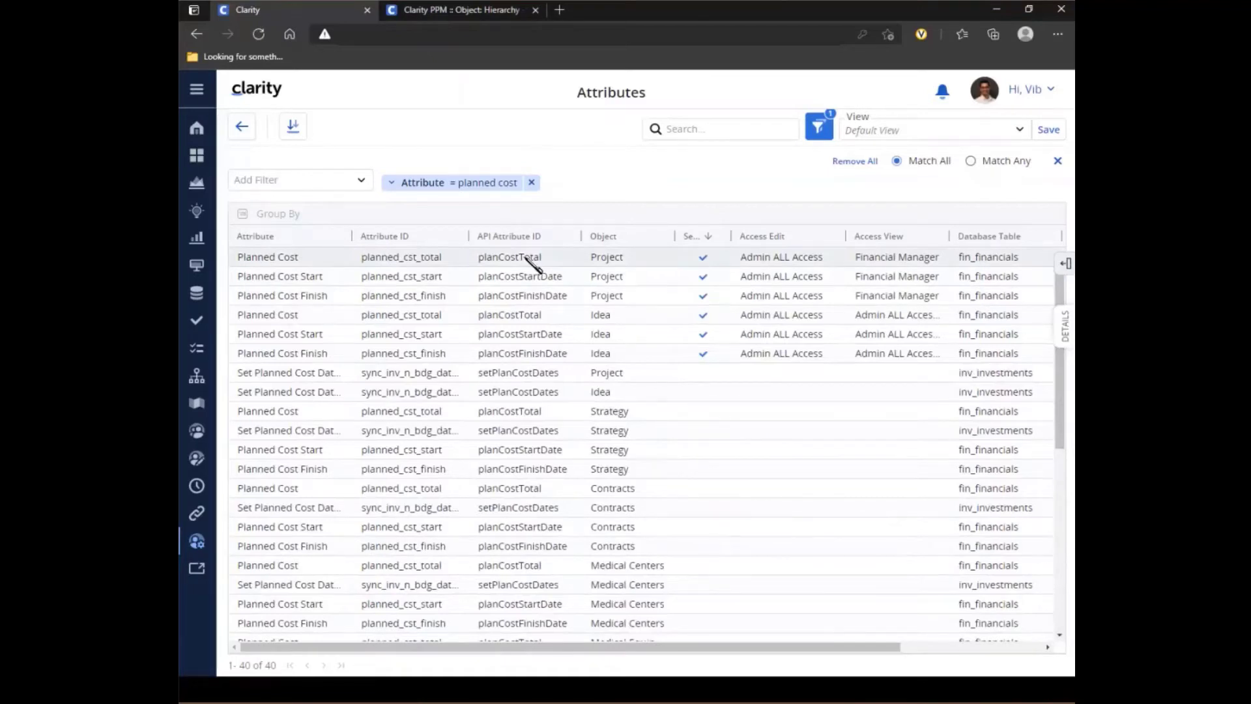
# - Apply the (Copy) Standard View to the attribute list and remove its Attribute and Object filters
pyautogui.click(985, 130)
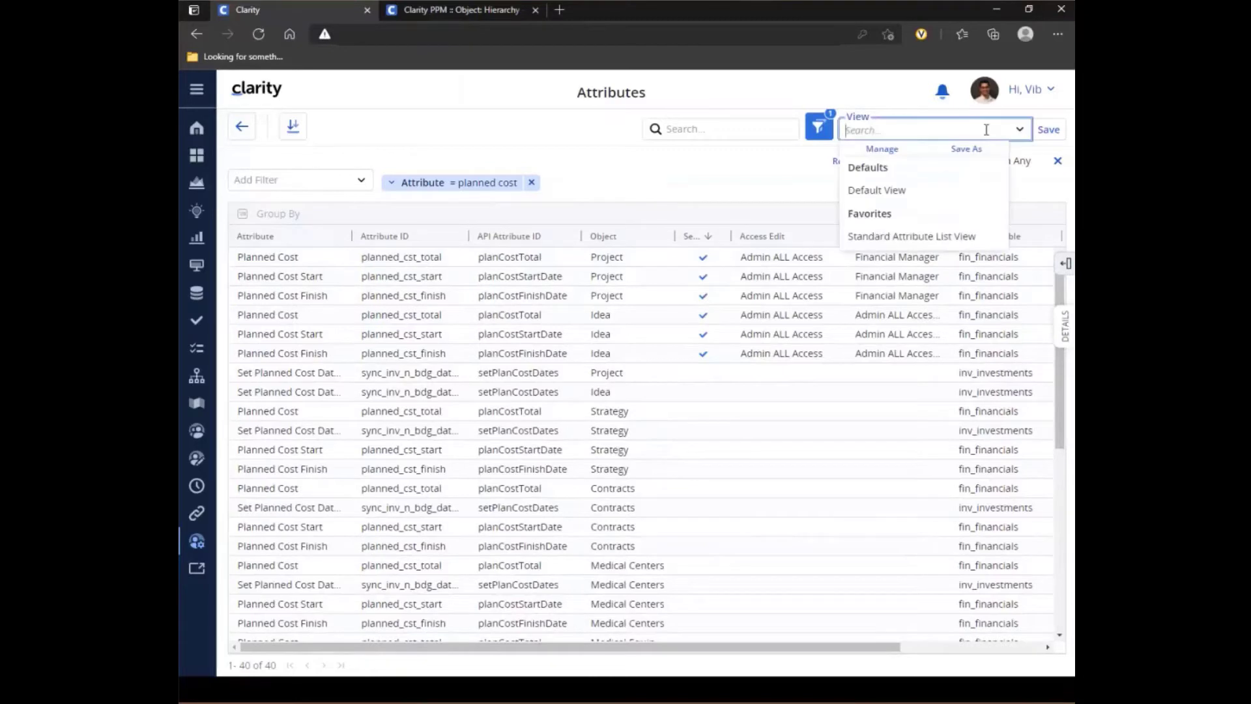
pyautogui.click(902, 238)
pyautogui.click(893, 200)
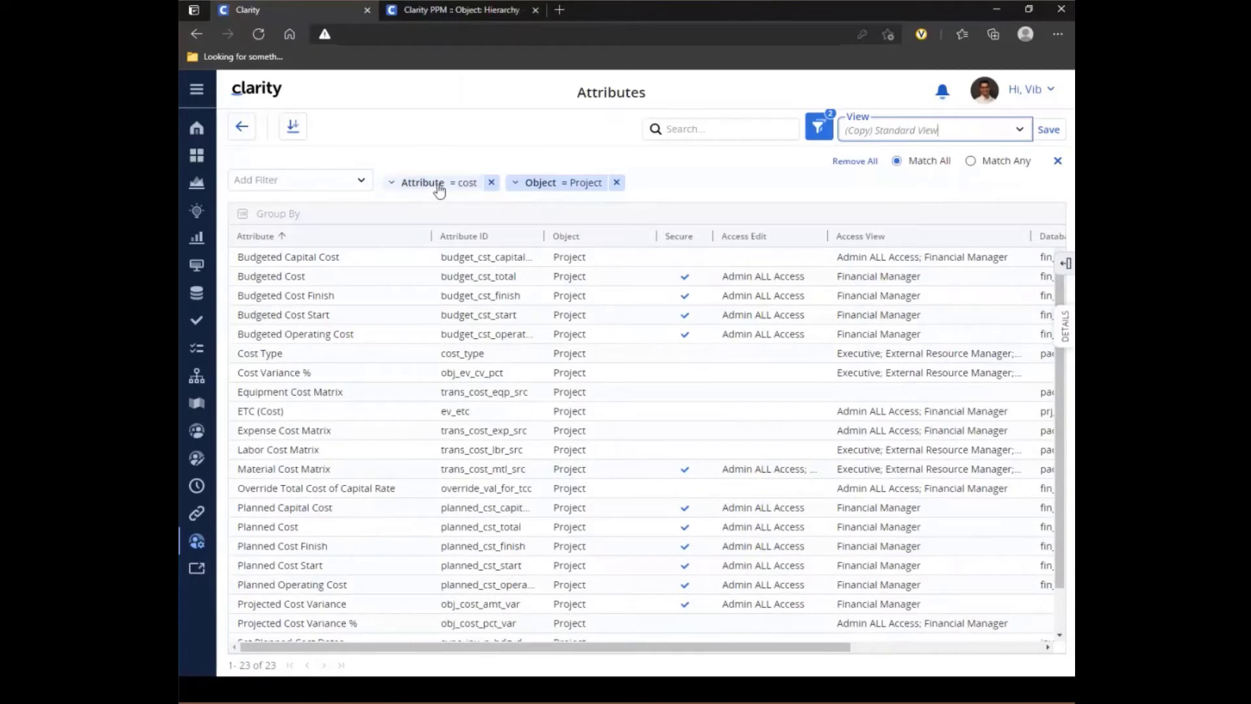
pyautogui.click(491, 183)
pyautogui.click(491, 182)
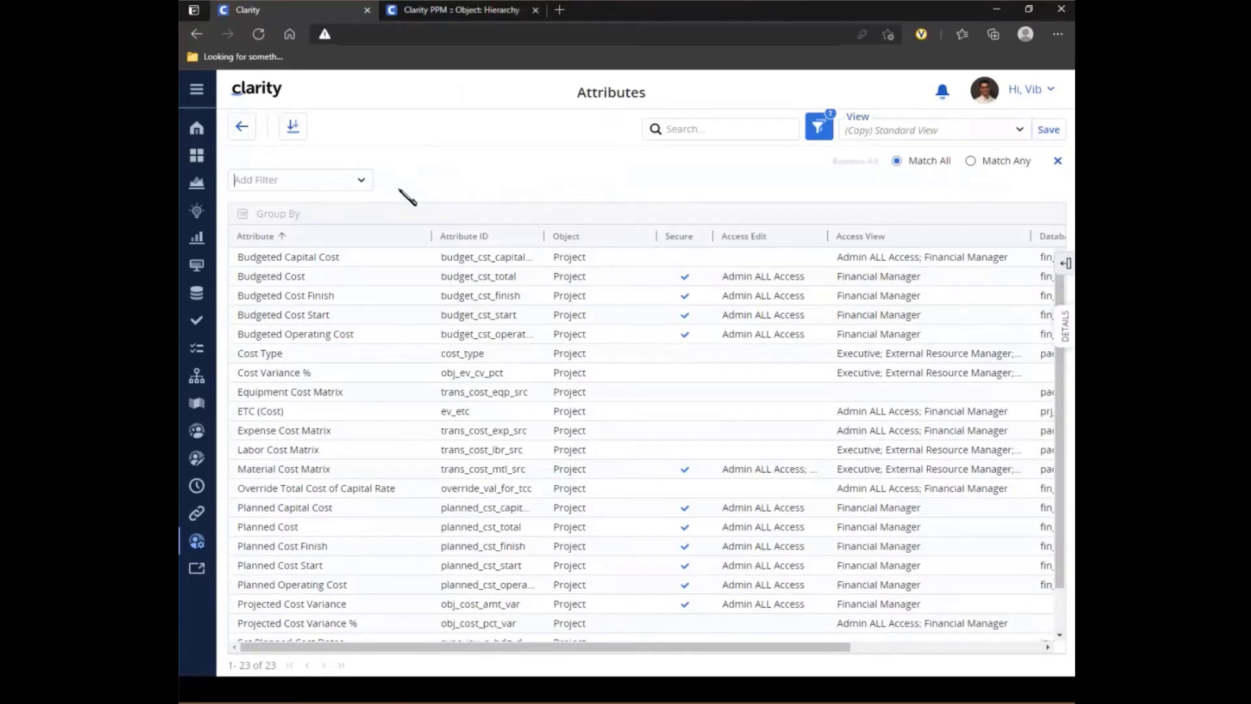
# - Filter the attribute list to Abstract Object = Yes and Object = Financials
pyautogui.click(362, 182)
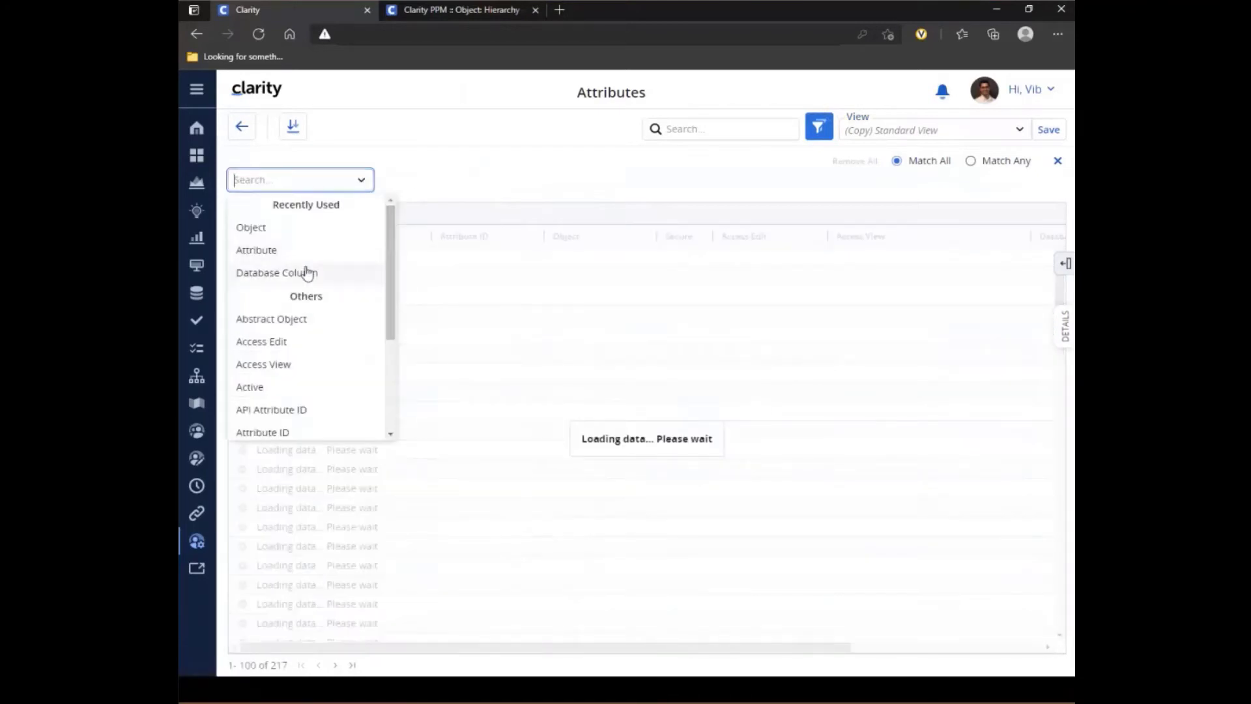
pyautogui.click(303, 320)
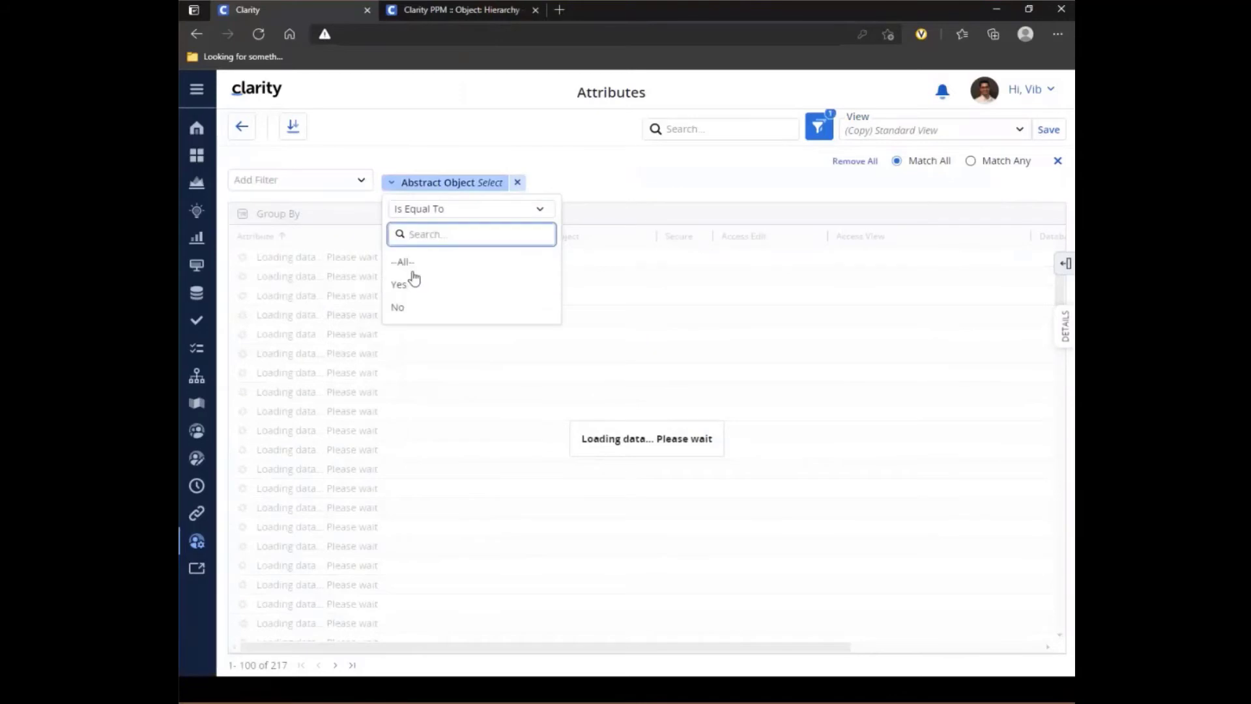
pyautogui.click(405, 285)
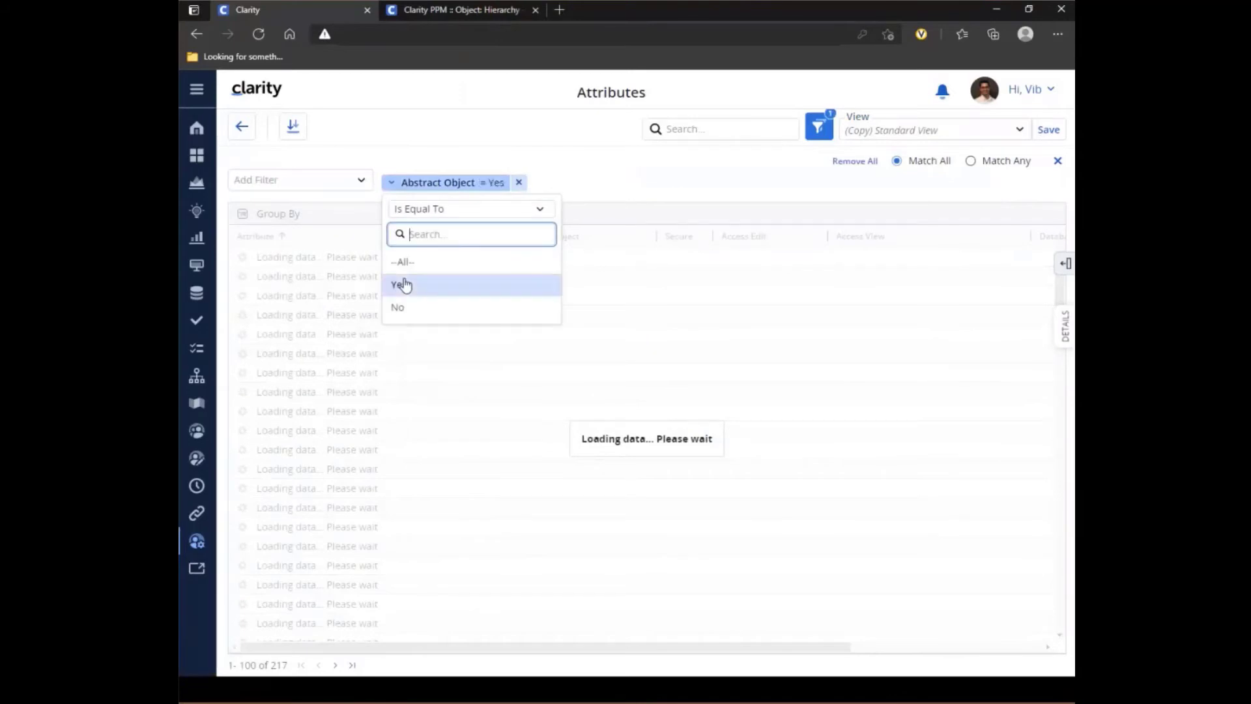
pyautogui.click(655, 186)
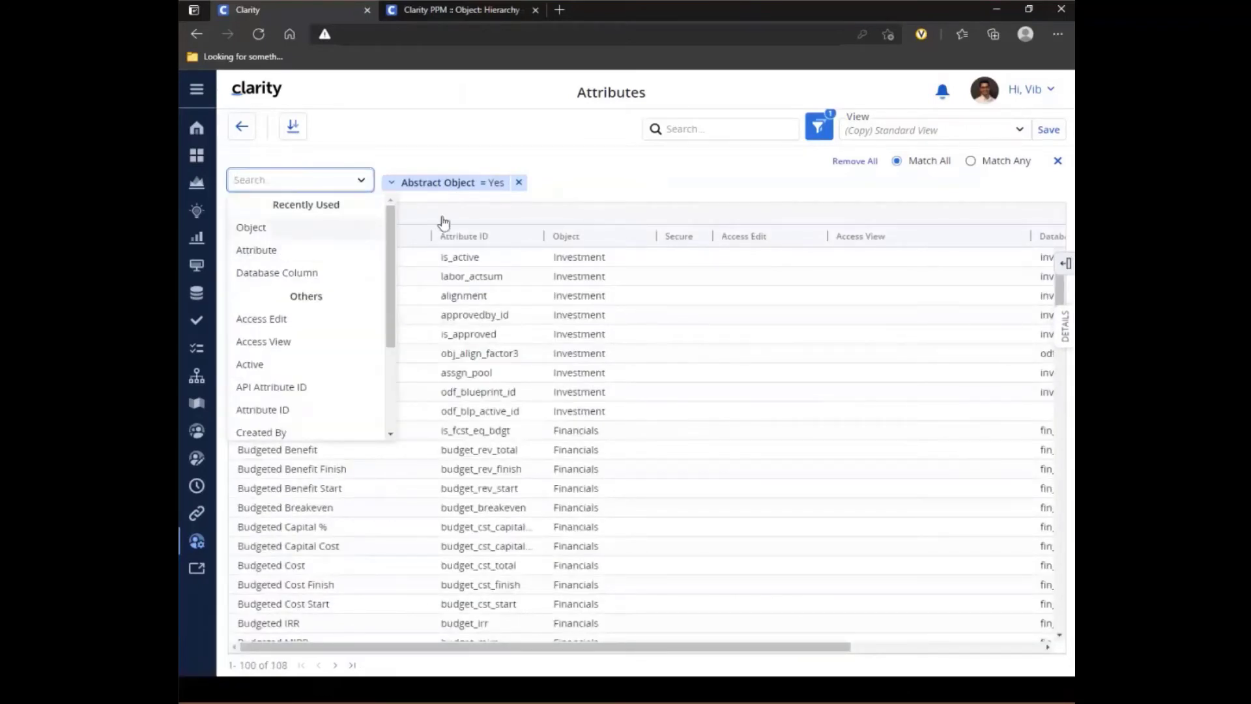
pyautogui.click(280, 228)
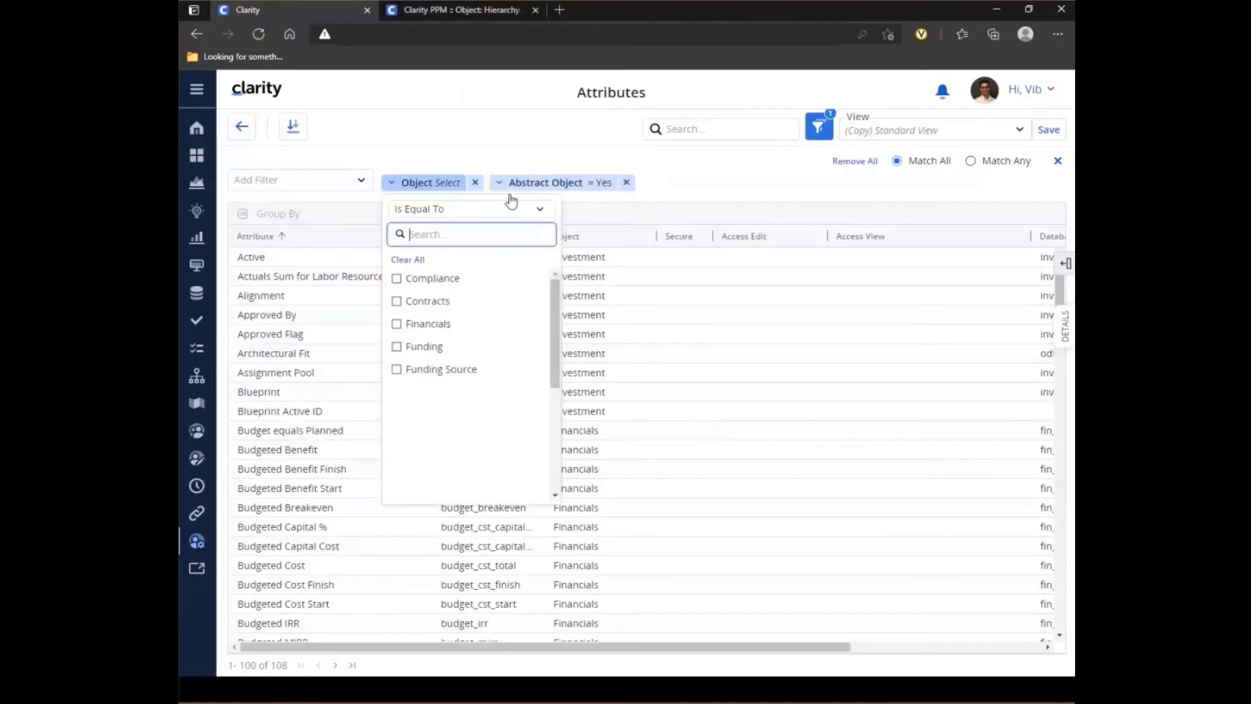
pyautogui.click(418, 325)
pyautogui.click(734, 176)
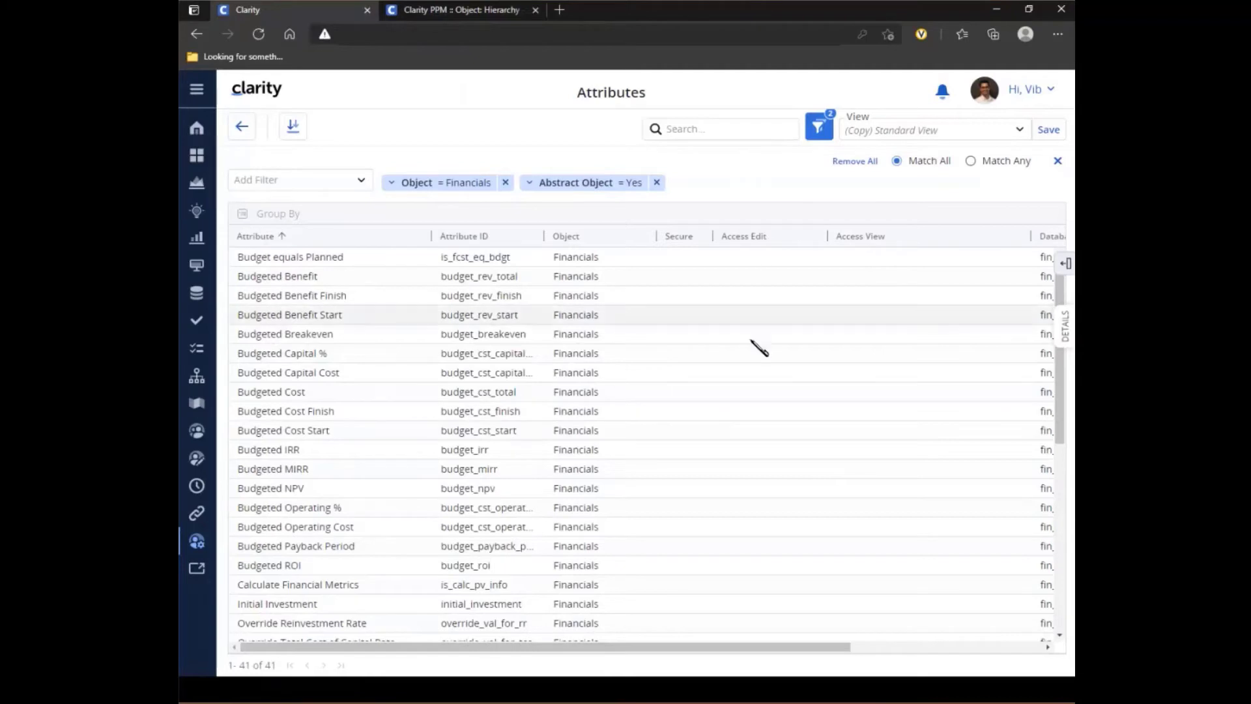
# - Mark the Financials attributes Planned Benefit, Planned Capital Cost and Planned Operating Cost as secure
pyautogui.scroll(-5, 763, 337)
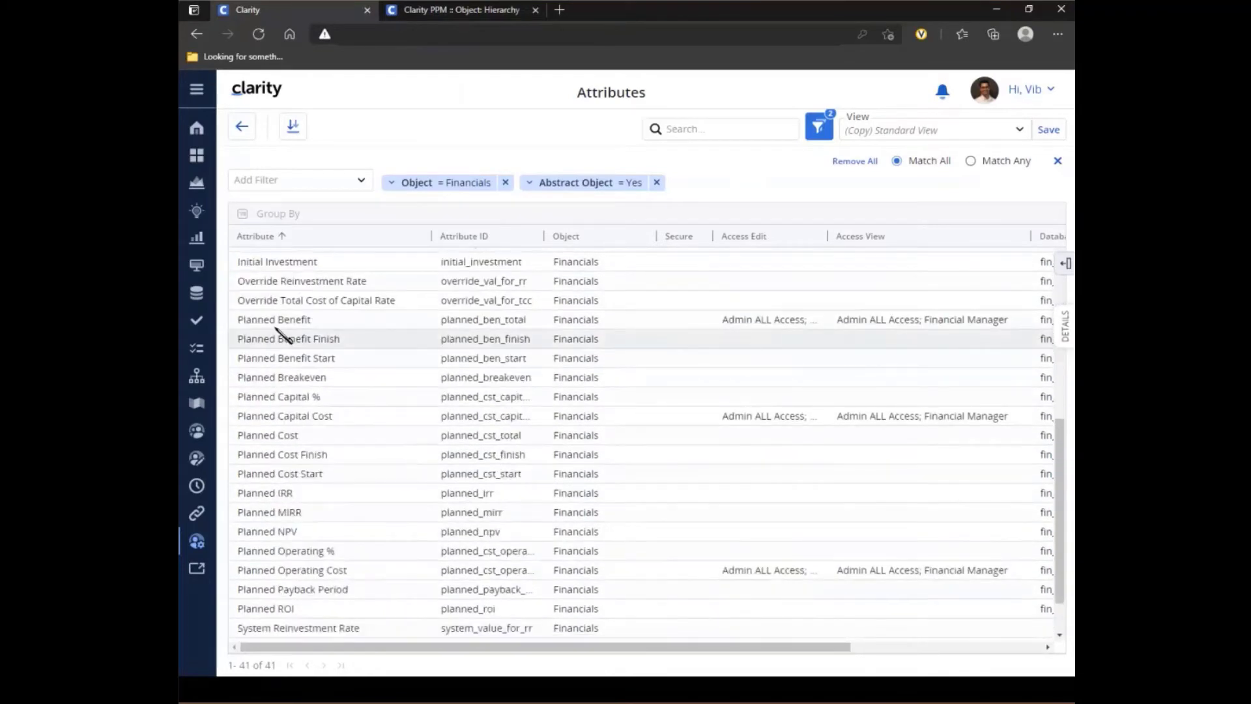
pyautogui.click(685, 322)
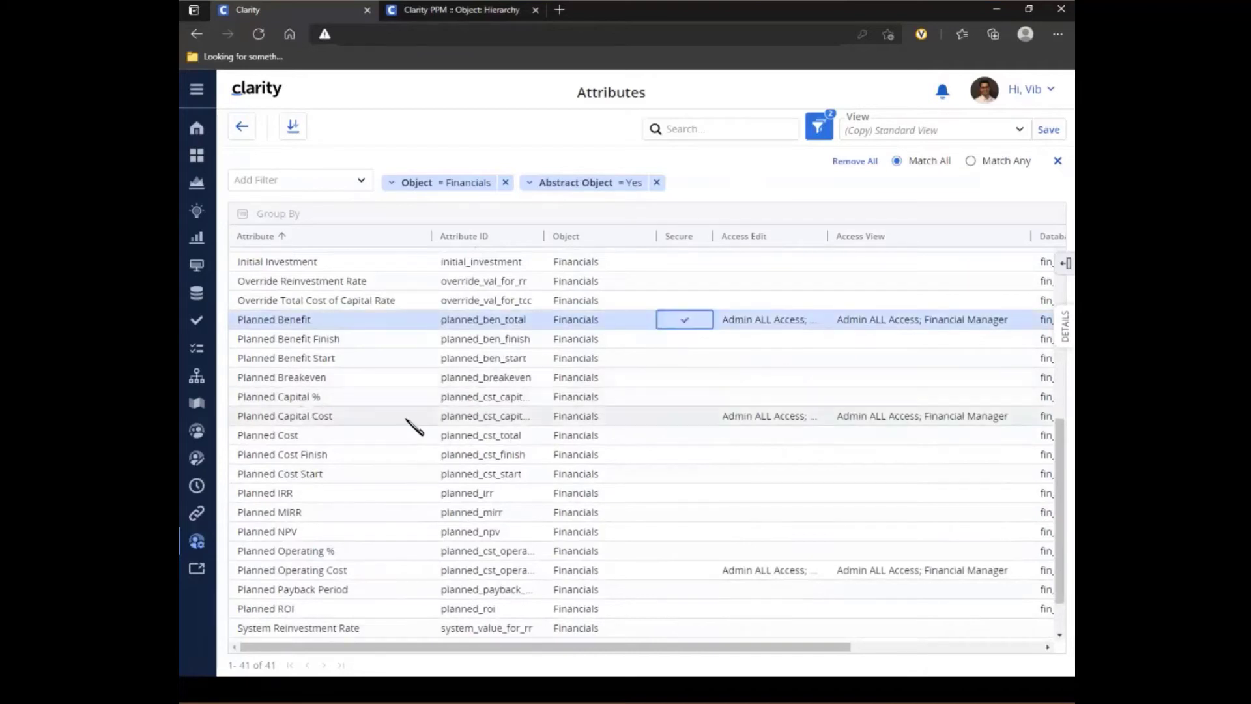
pyautogui.click(686, 419)
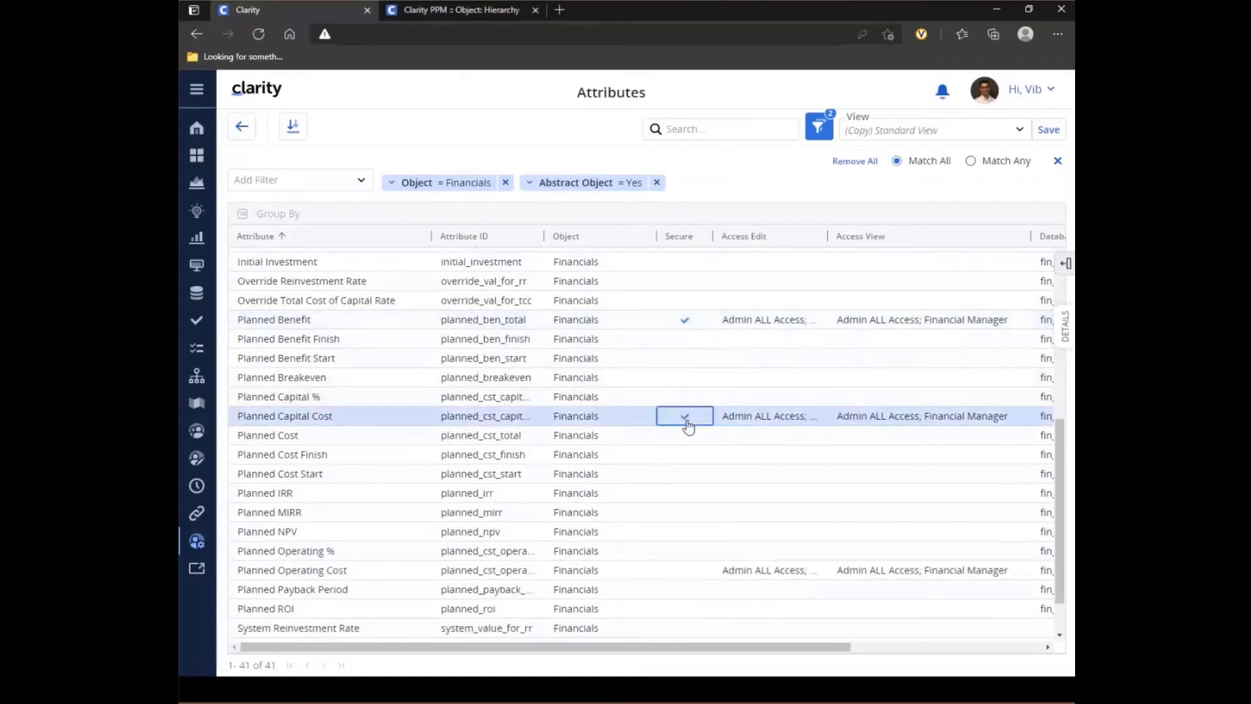
pyautogui.click(685, 572)
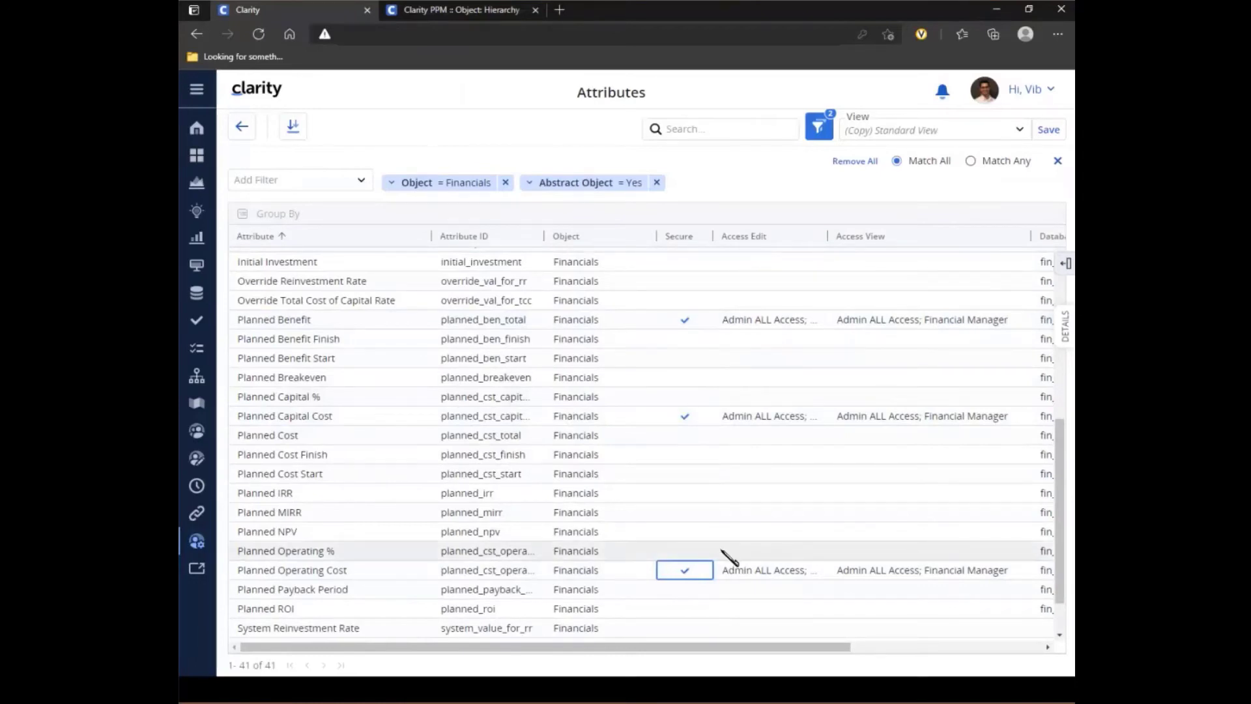
# - Open the IT Rollout hierarchy and examine the planned cost and benefit metrics on its investment cards
pyautogui.click(203, 377)
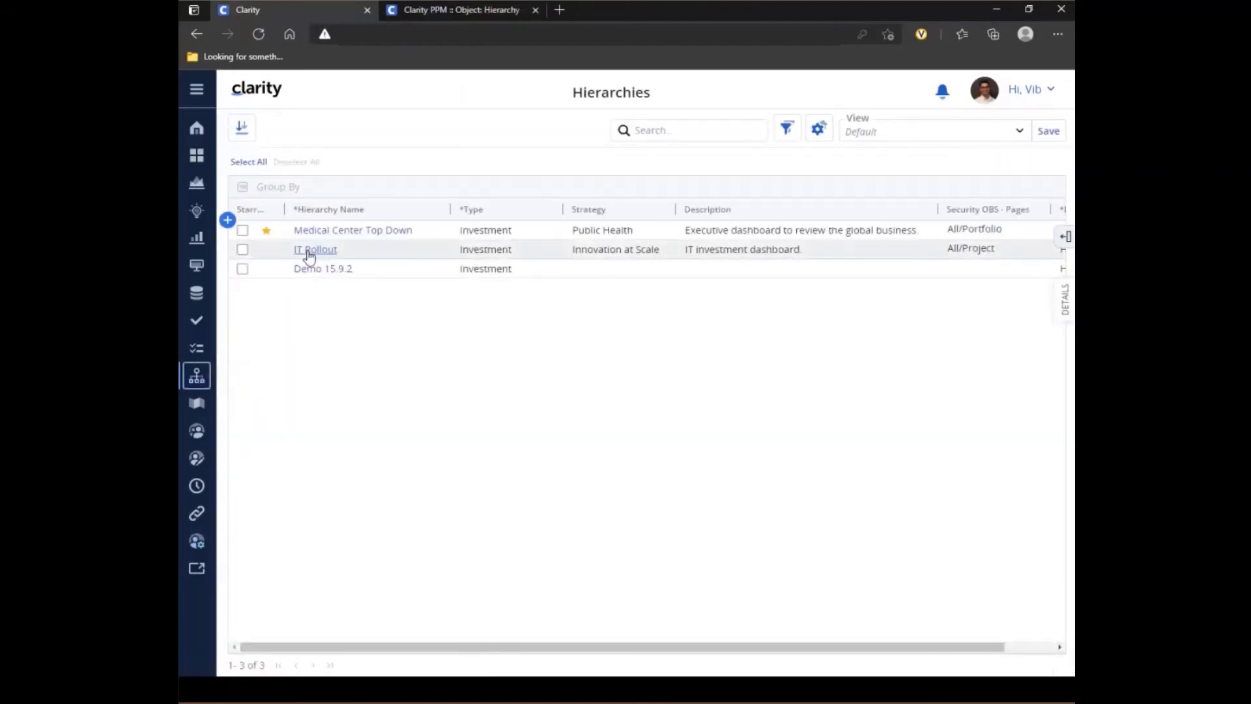
pyautogui.click(309, 250)
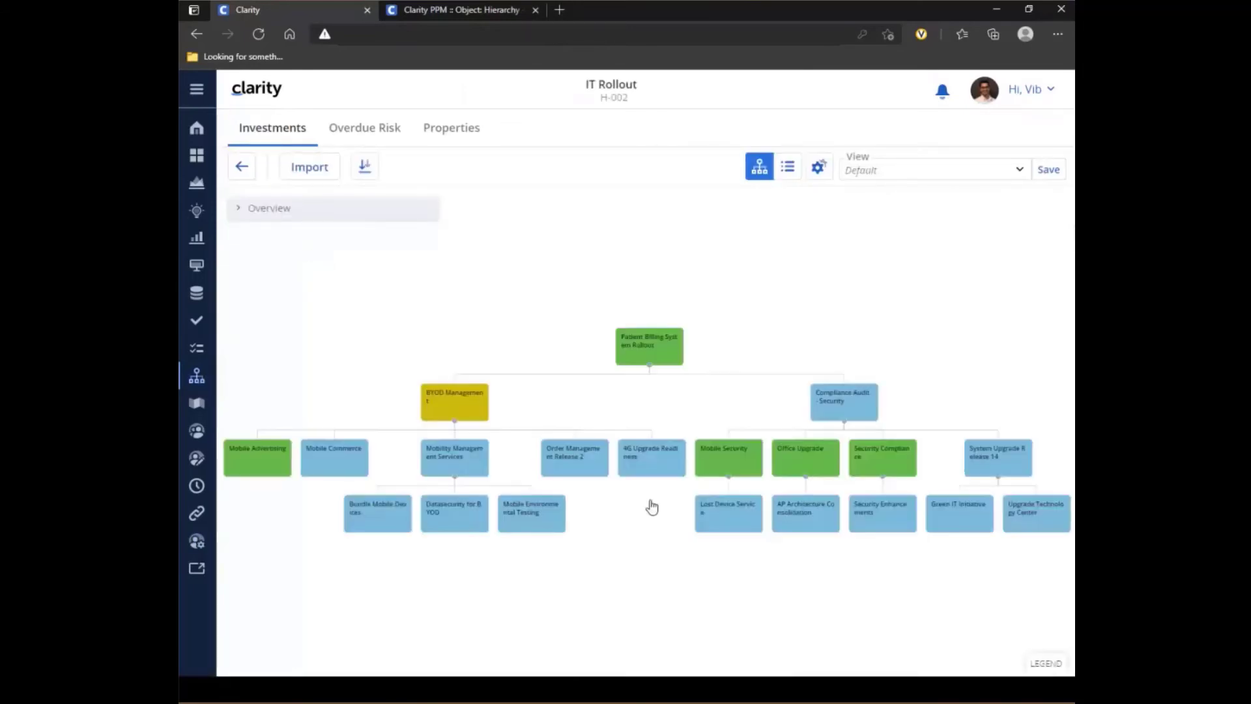
pyautogui.scroll(1, 658, 501)
pyautogui.scroll(3, 651, 493)
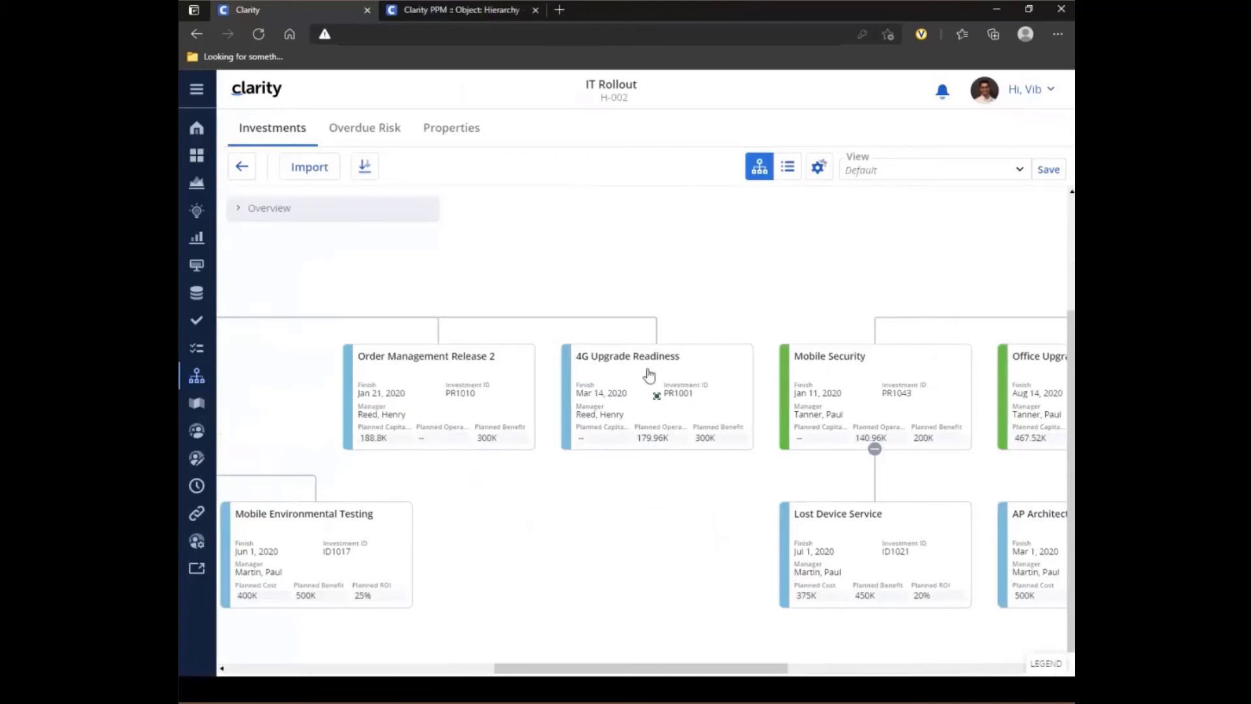
# - Log out and log in as a different user with that account's saved username and password
pyautogui.click(1051, 94)
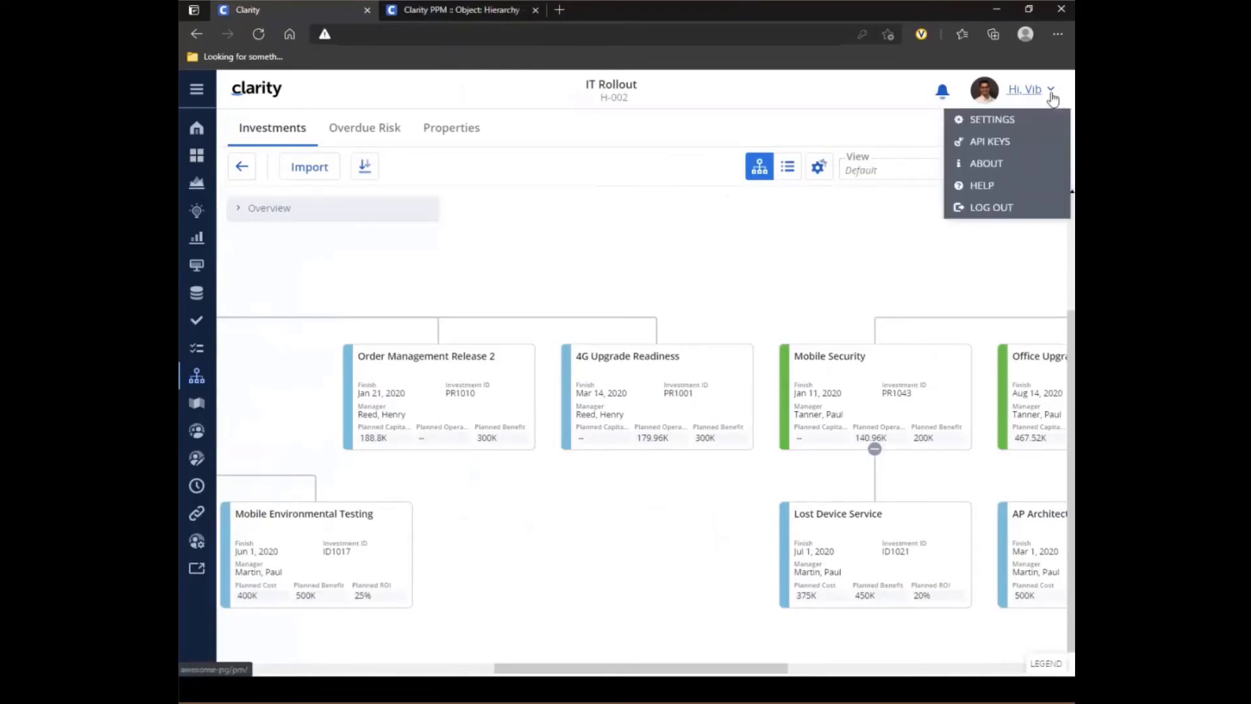
pyautogui.click(1009, 209)
pyautogui.click(564, 339)
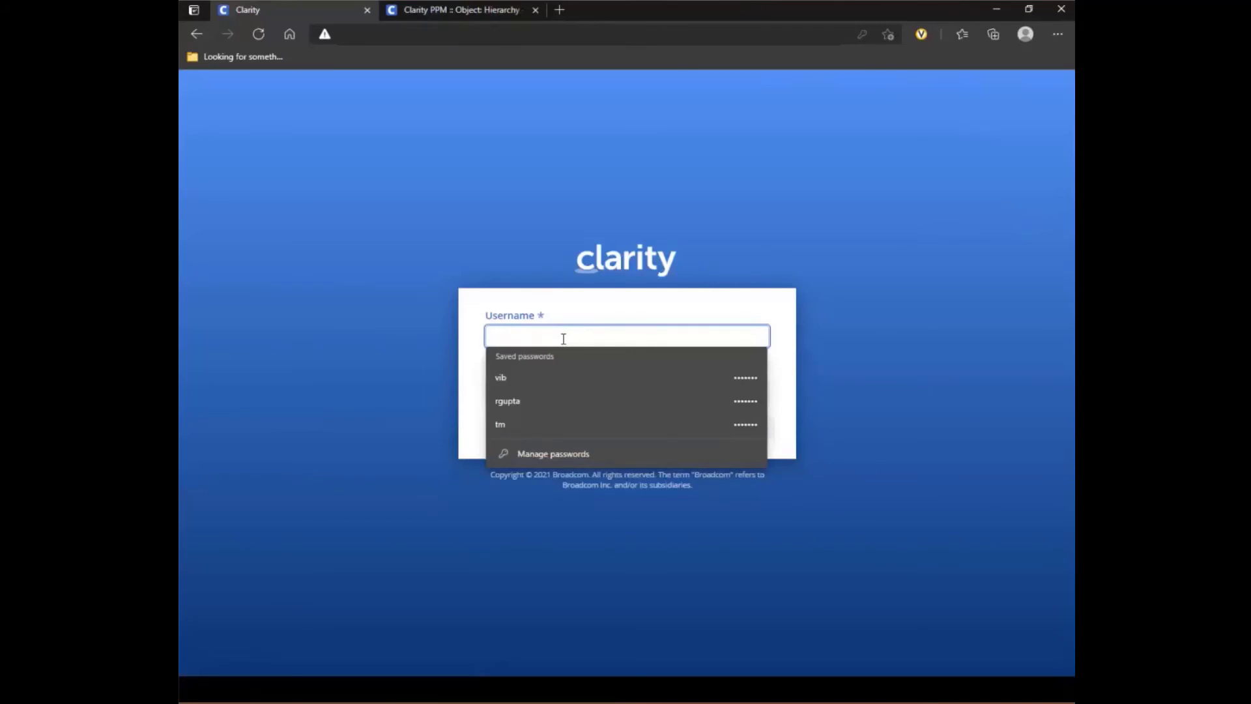
pyautogui.click(573, 400)
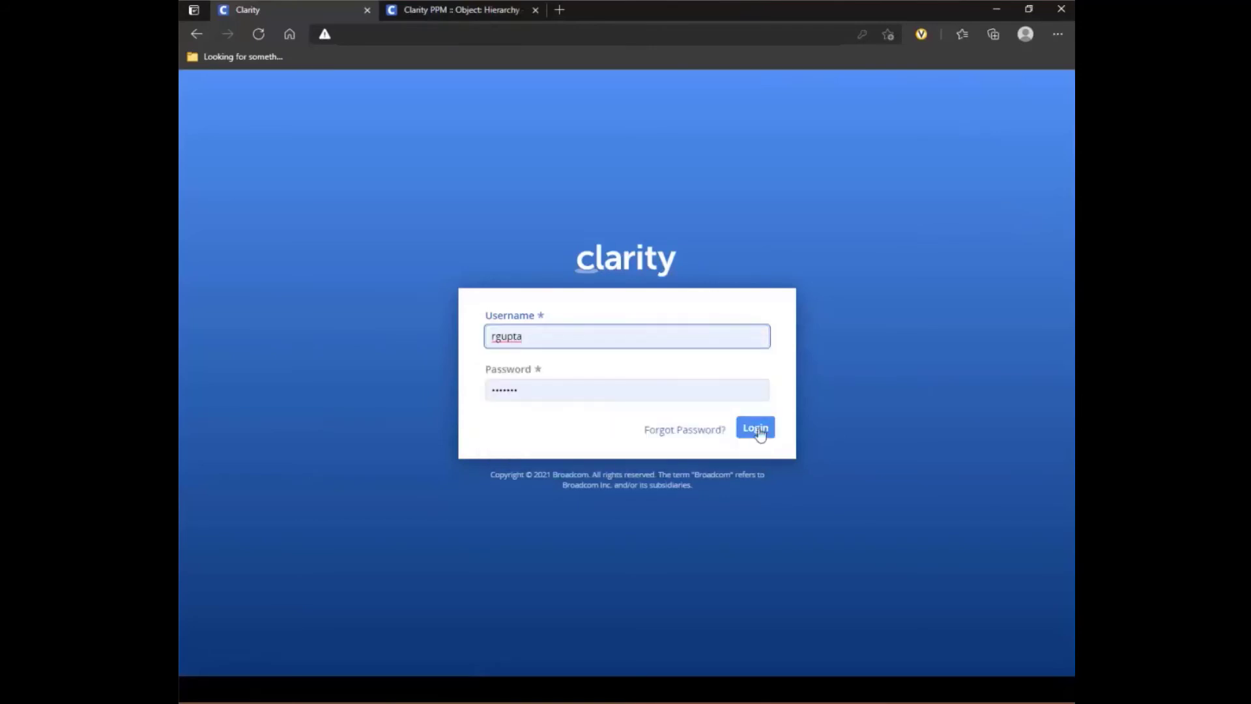
pyautogui.click(757, 430)
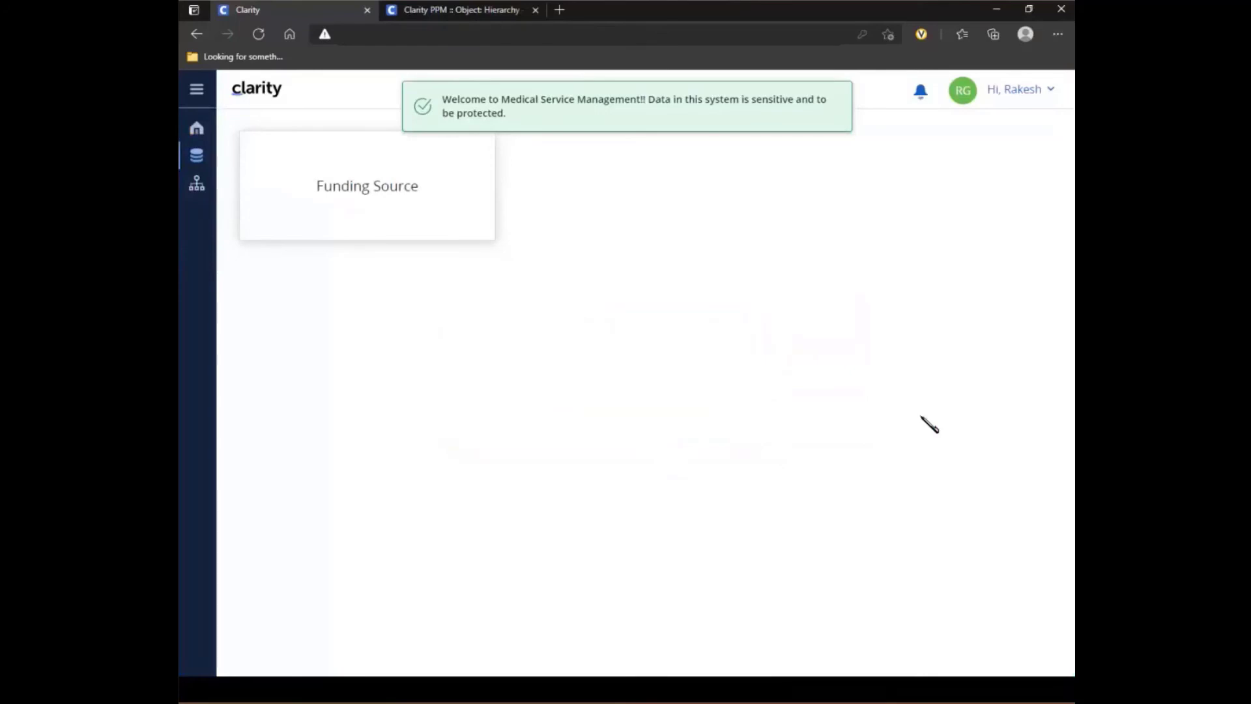
# - Open the IT Rollout hierarchy, examine the metrics on its investment cards, and display the investments in the grid layout
pyautogui.click(197, 187)
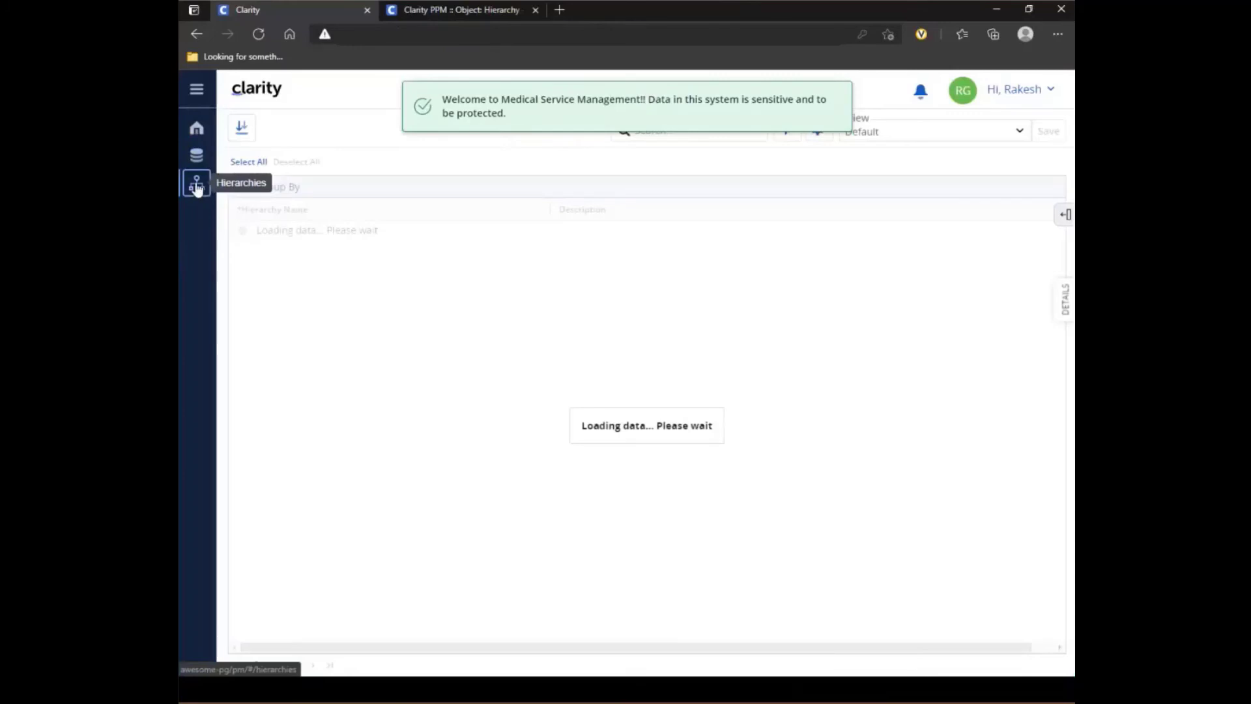
pyautogui.click(280, 256)
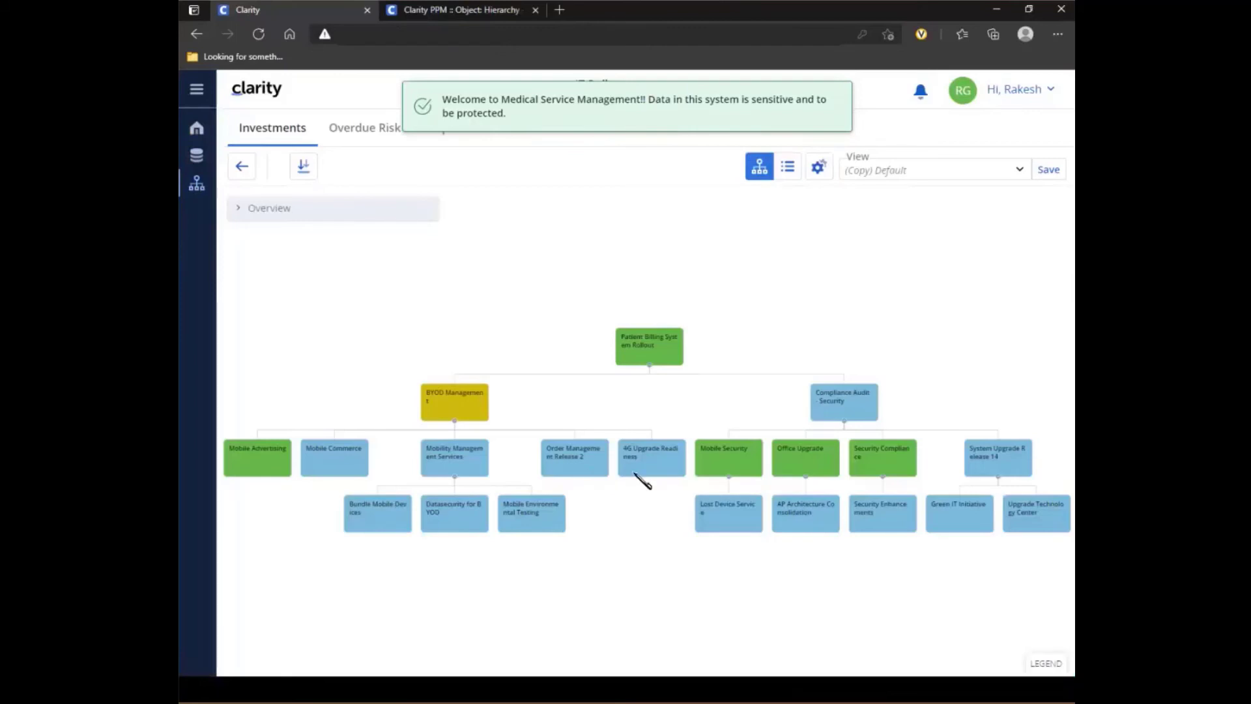
pyautogui.scroll(5, 641, 481)
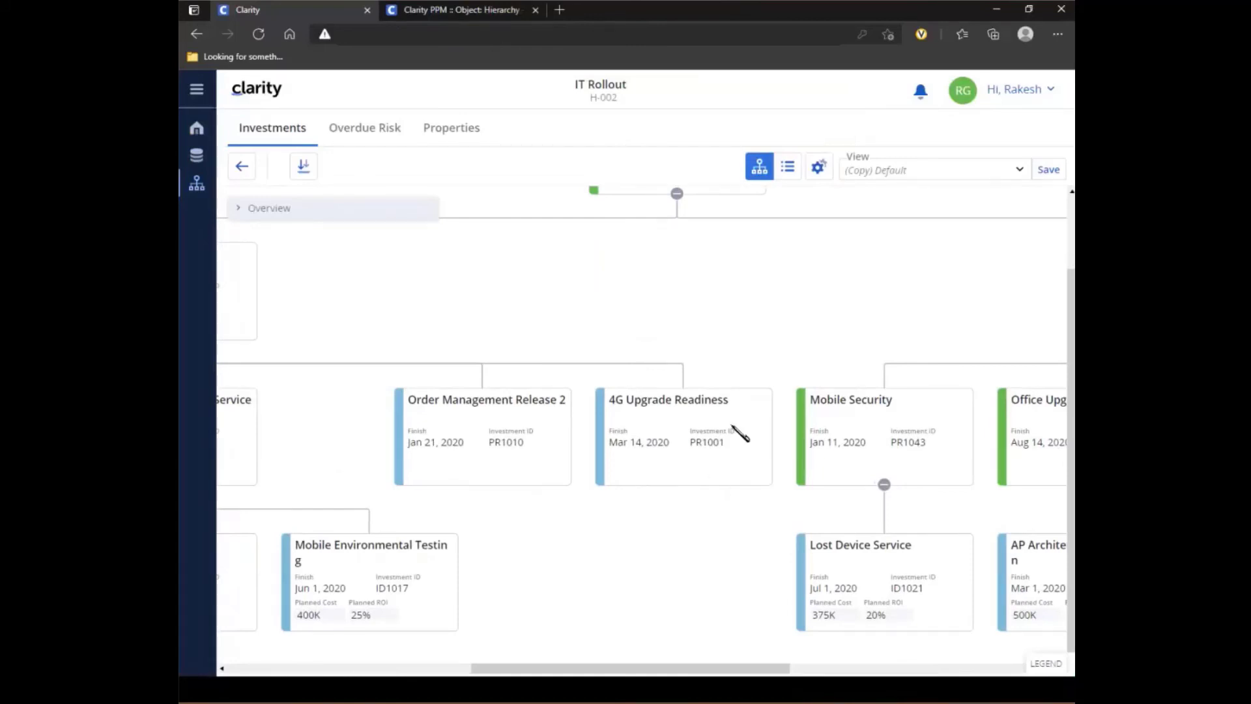
pyautogui.scroll(-5, 736, 389)
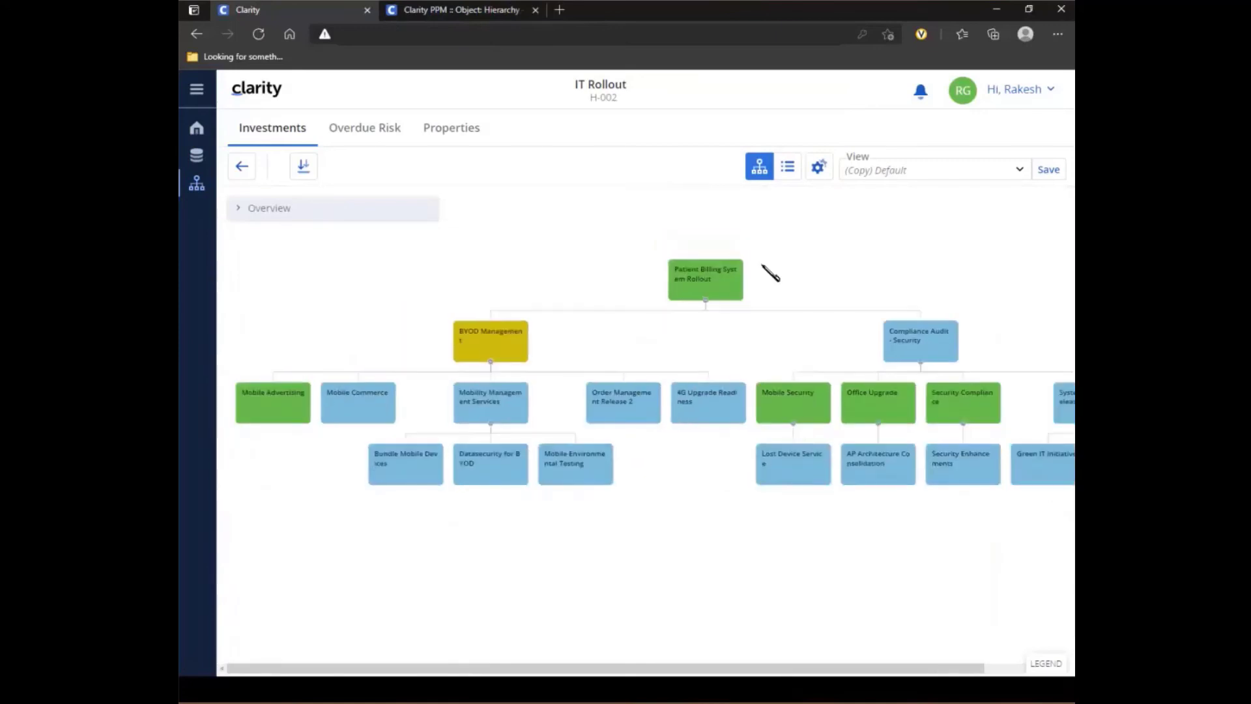
pyautogui.click(786, 168)
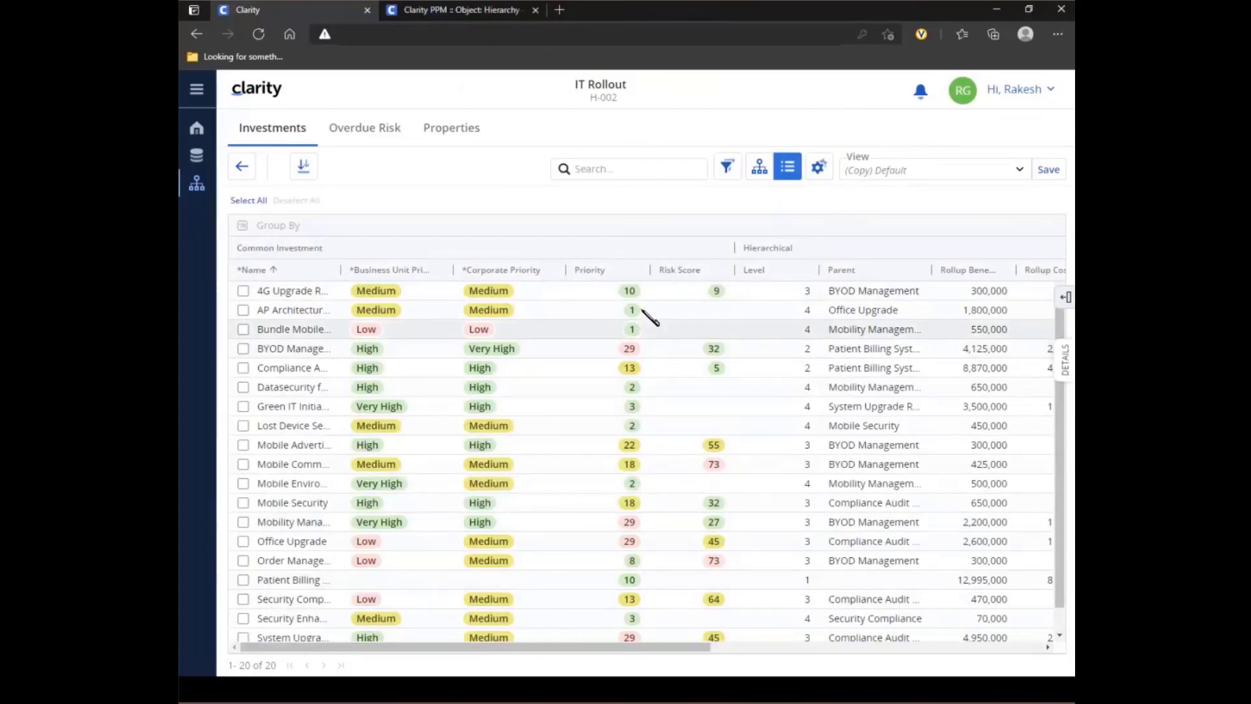
# - Log out and fill in the other account's saved username and password on the login form
pyautogui.click(1052, 94)
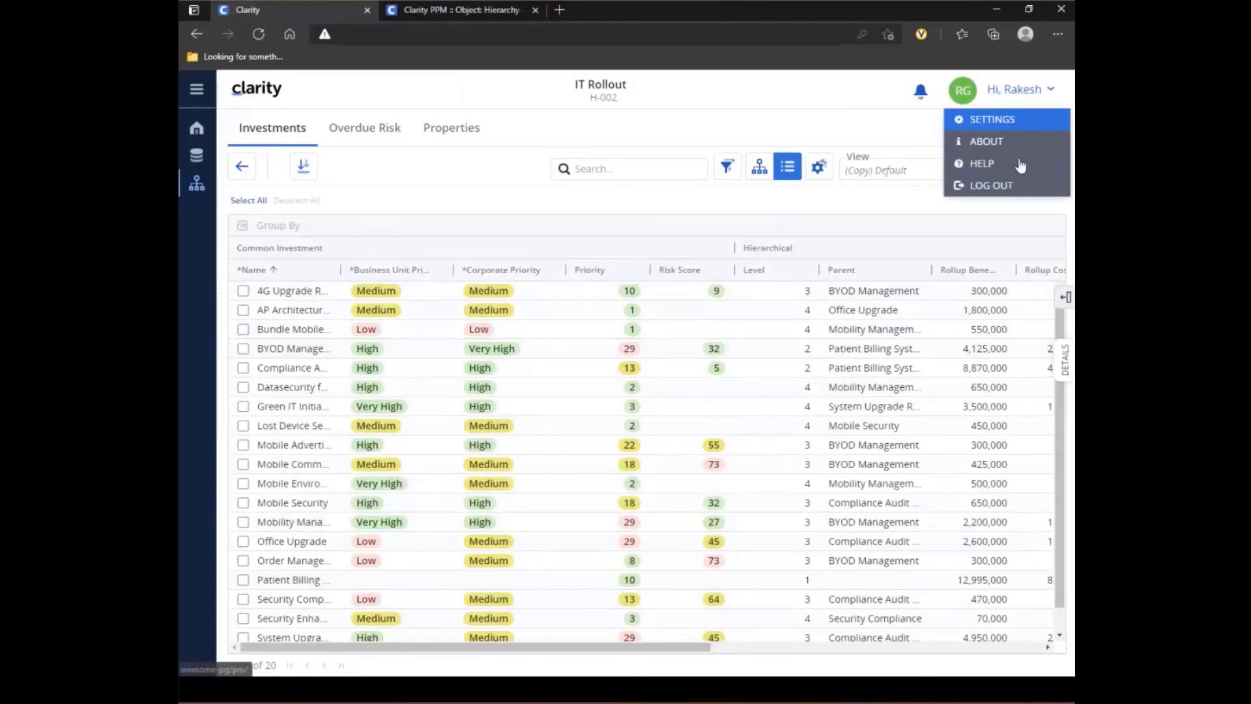
pyautogui.click(1005, 185)
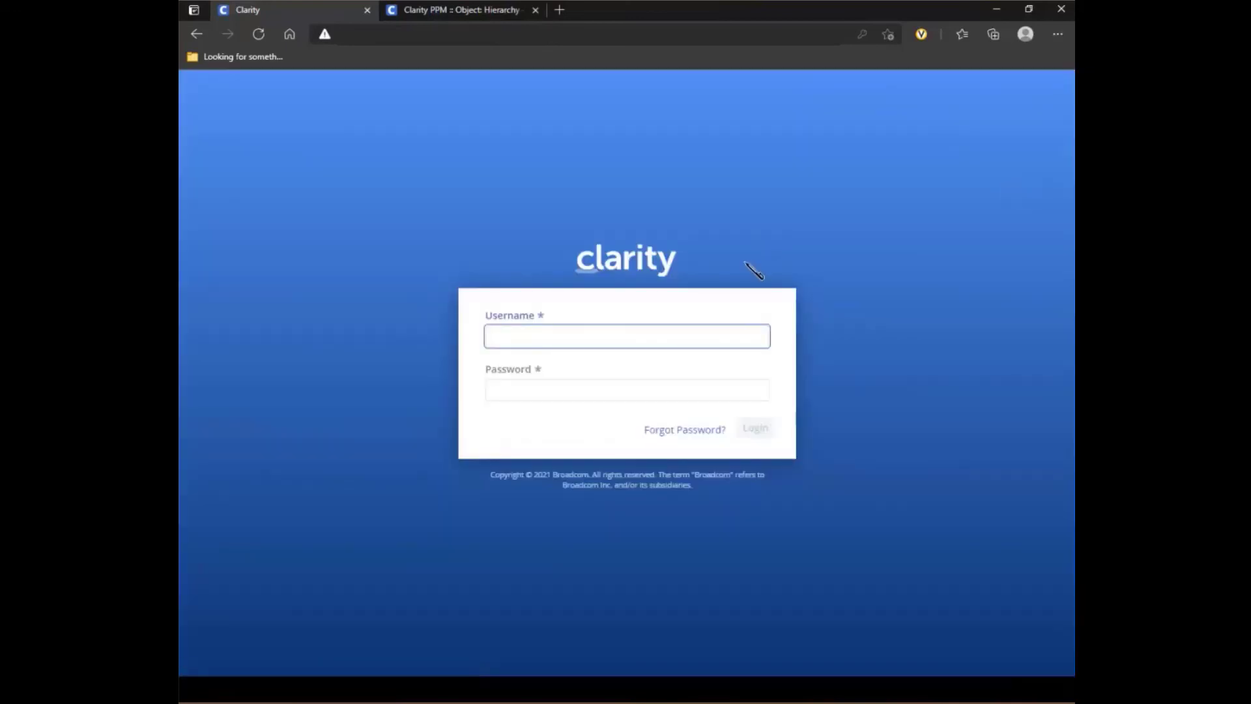
pyautogui.click(639, 337)
pyautogui.click(551, 410)
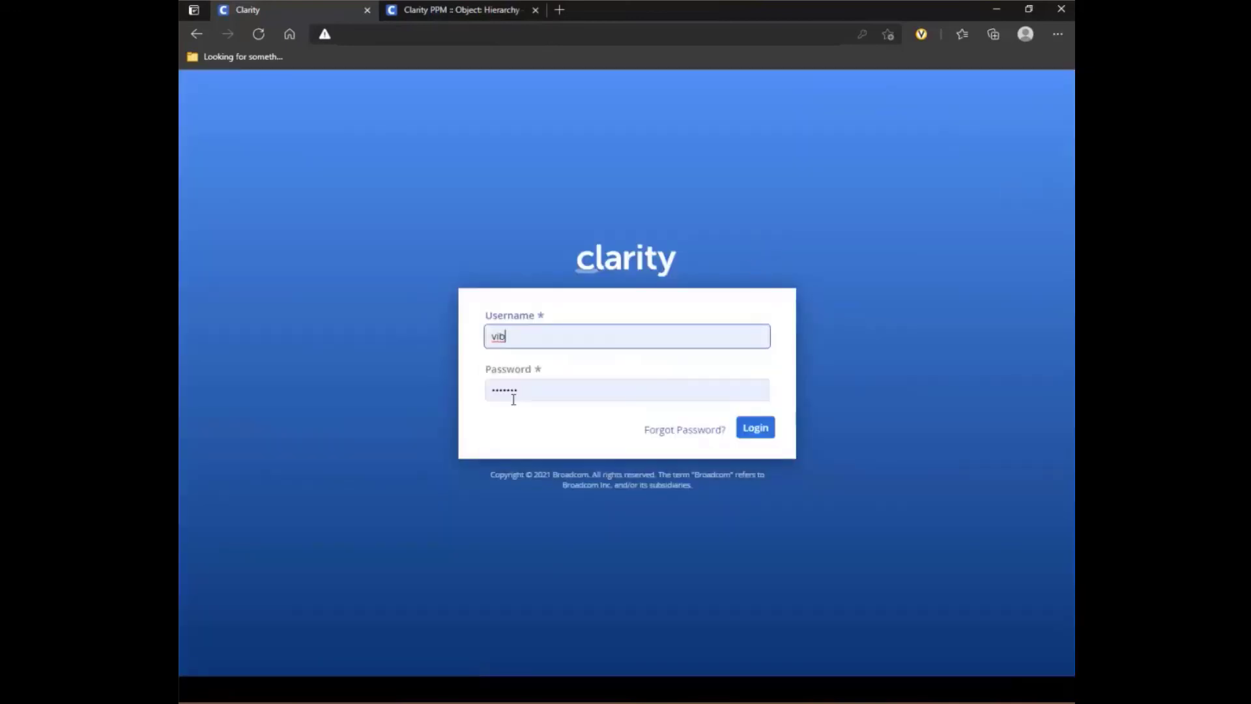